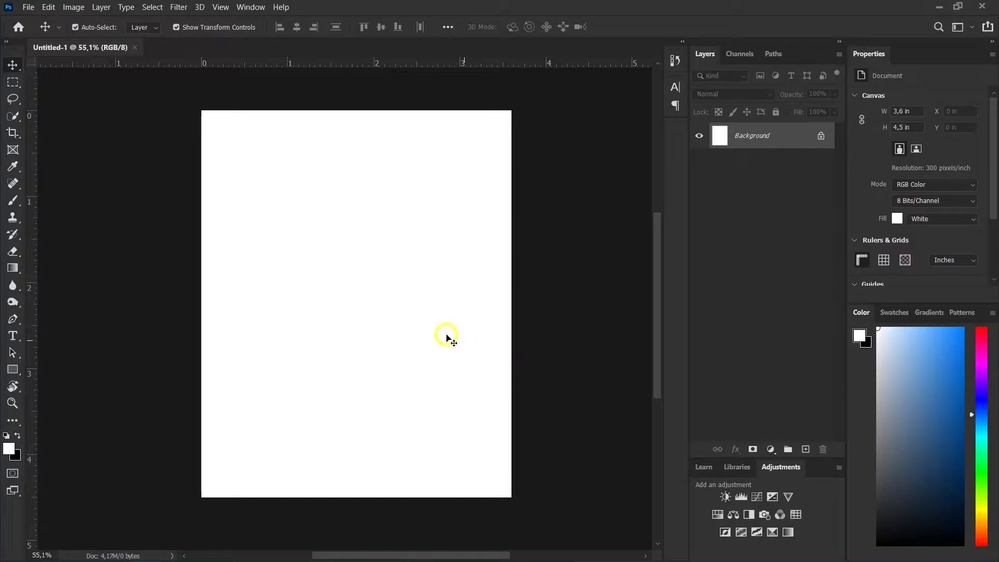
# Place the mountain road photo from the Stock folder into the document and scale it to 9.73% to fill the canvas width
pyautogui.hotkey('alt', 'Tab')
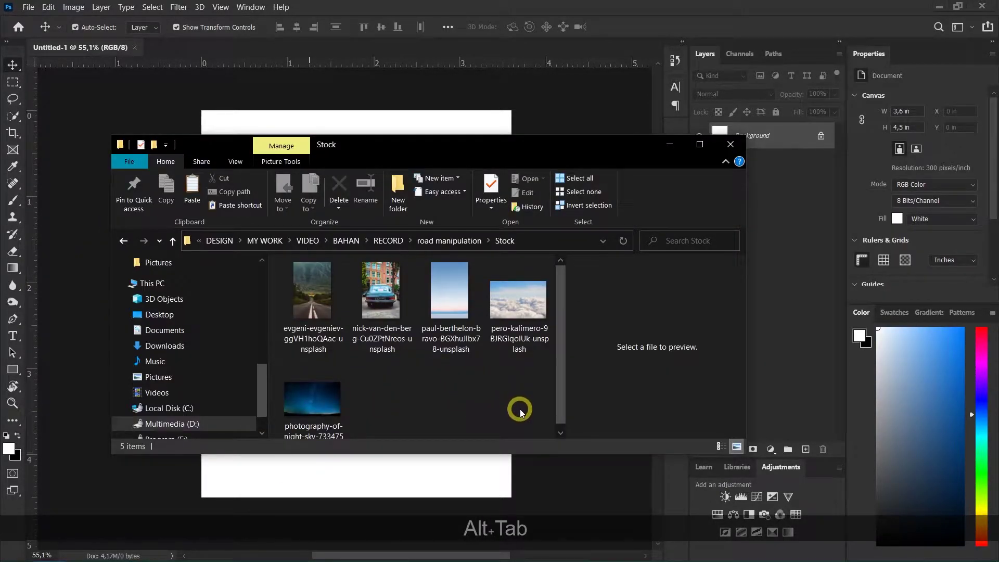
pyautogui.moveTo(521, 411); pyautogui.dragTo(315, 295)
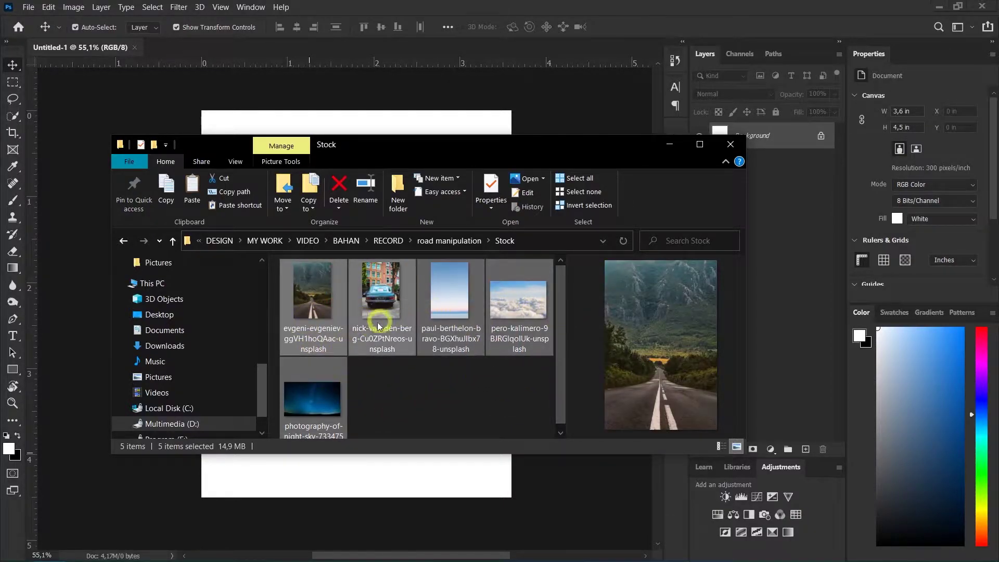
pyautogui.click(400, 390)
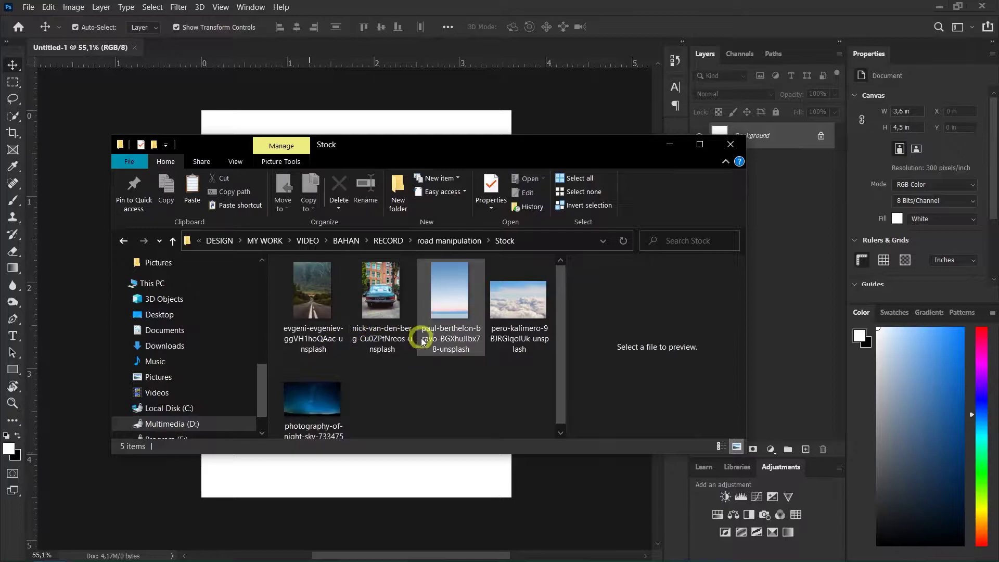
pyautogui.click(344, 340)
pyautogui.moveTo(323, 315); pyautogui.dragTo(388, 467)
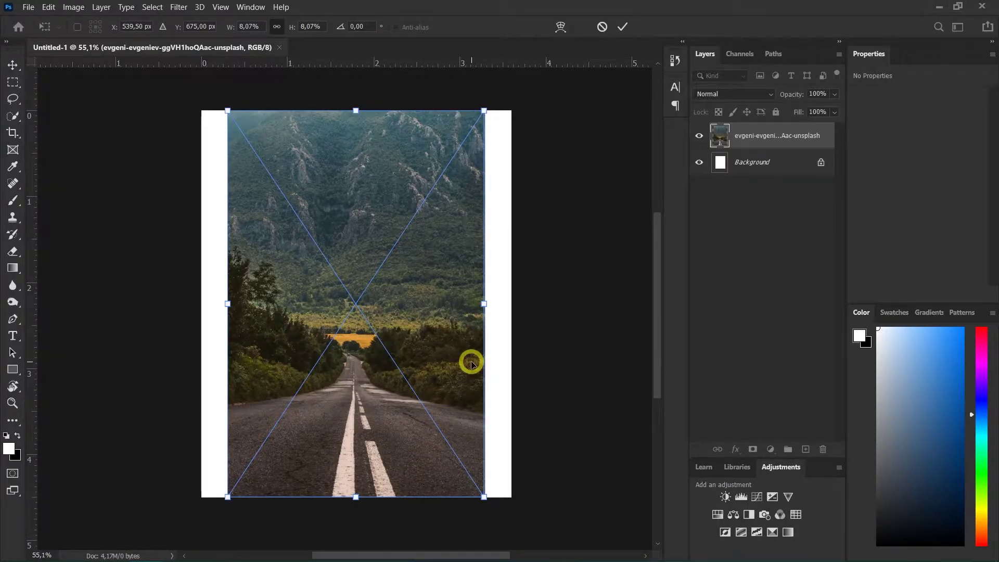
pyautogui.moveTo(482, 304); pyautogui.dragTo(507, 304)
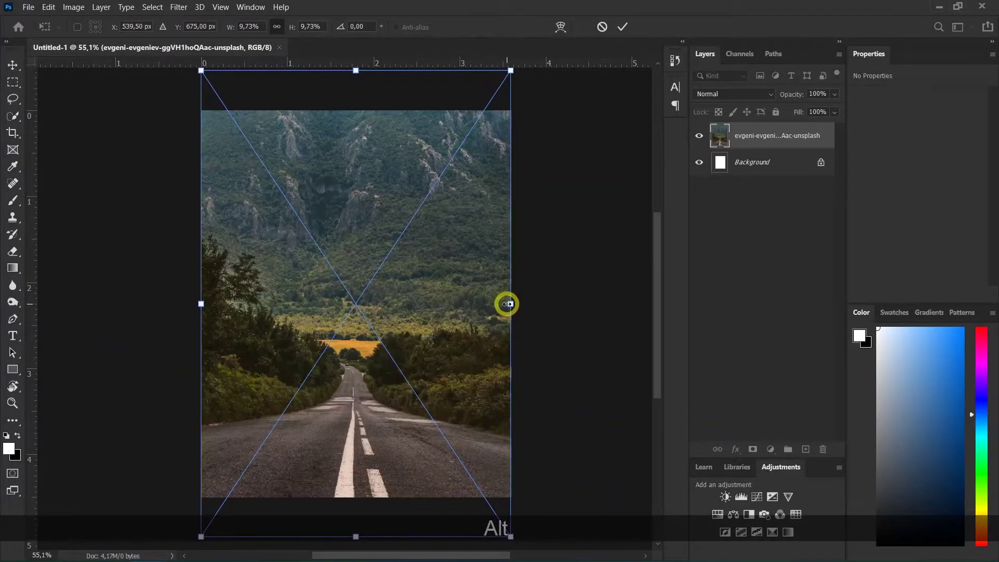
pyautogui.press('Return')
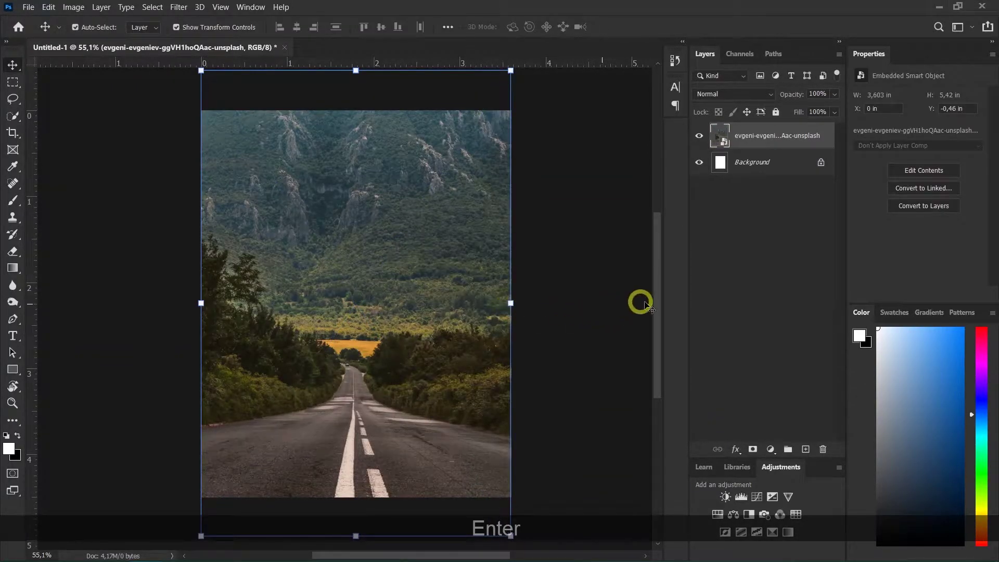
pyautogui.click(713, 275)
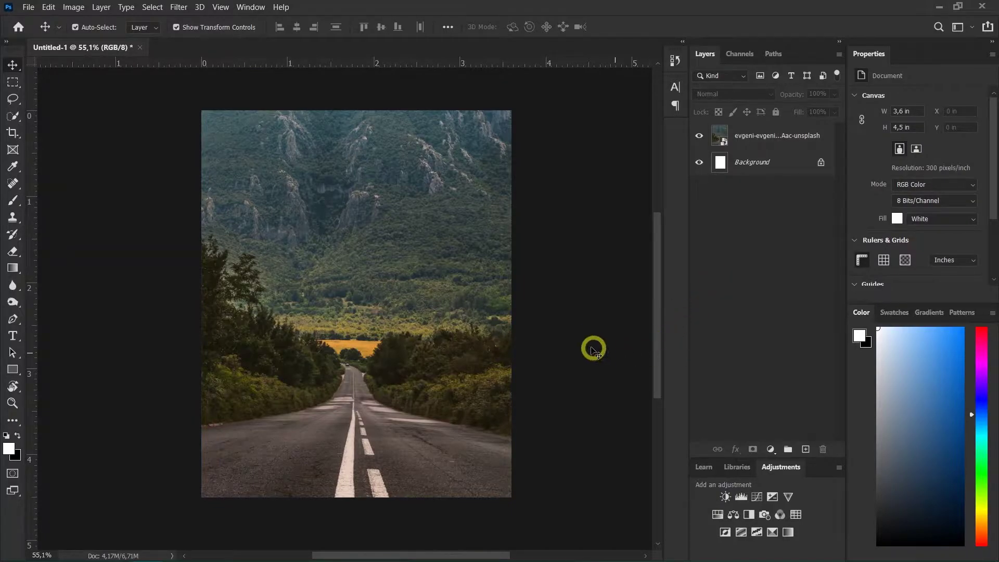
# Add a Brightness/Contrast adjustment above the road photo with brightness 70 and slightly reduced contrast
pyautogui.click(740, 139)
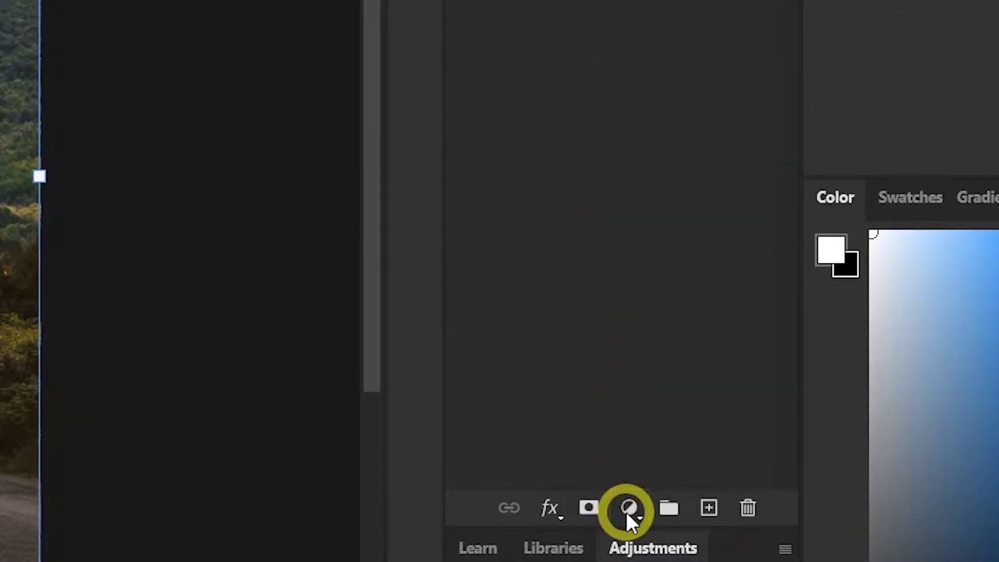
pyautogui.click(626, 510)
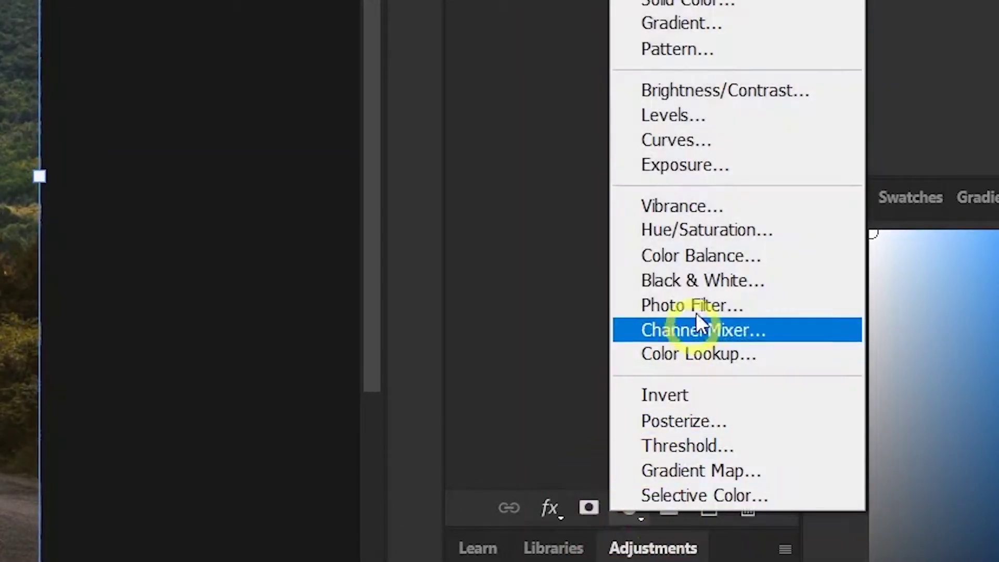
pyautogui.click(740, 90)
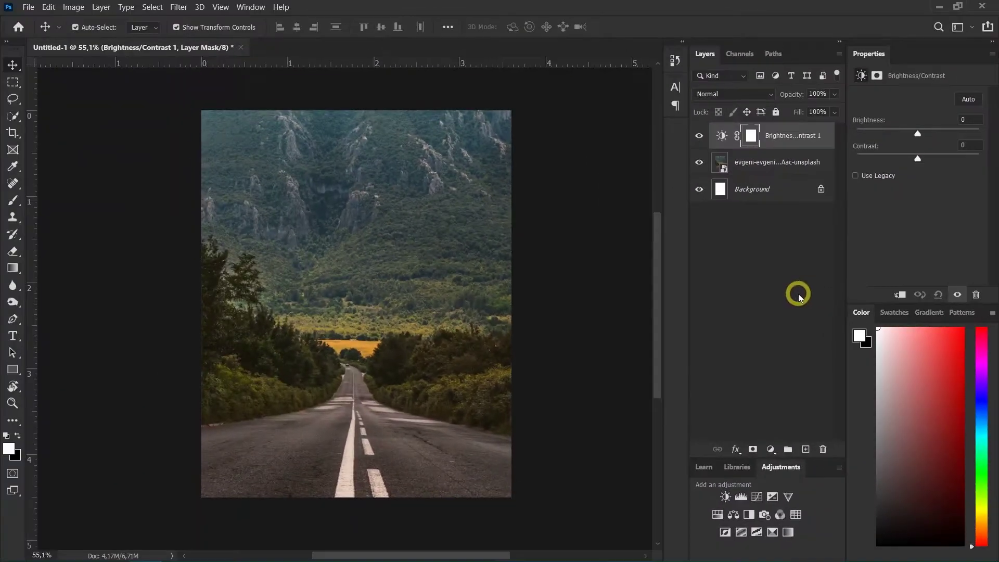
pyautogui.moveTo(920, 135); pyautogui.dragTo(946, 136)
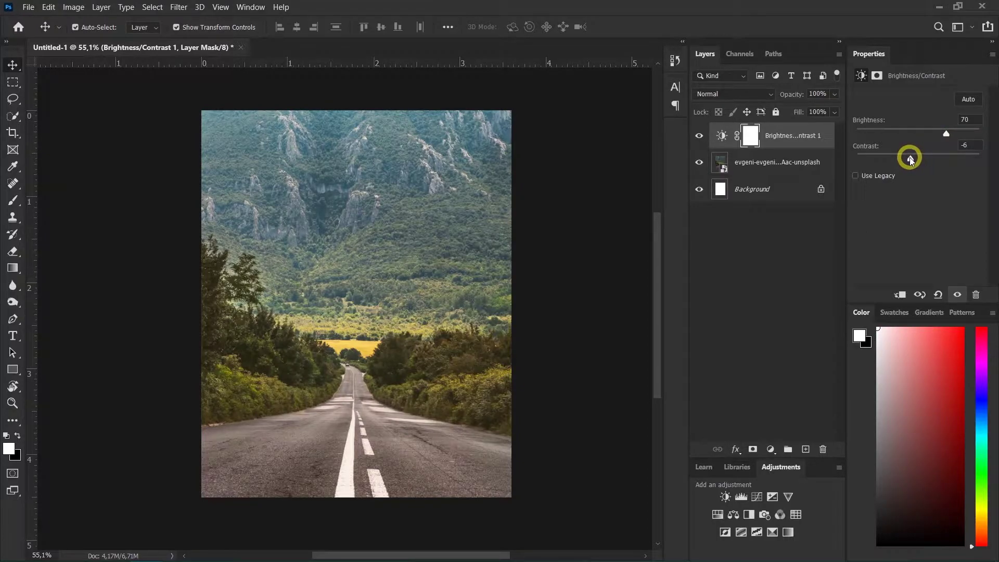
pyautogui.click(800, 252)
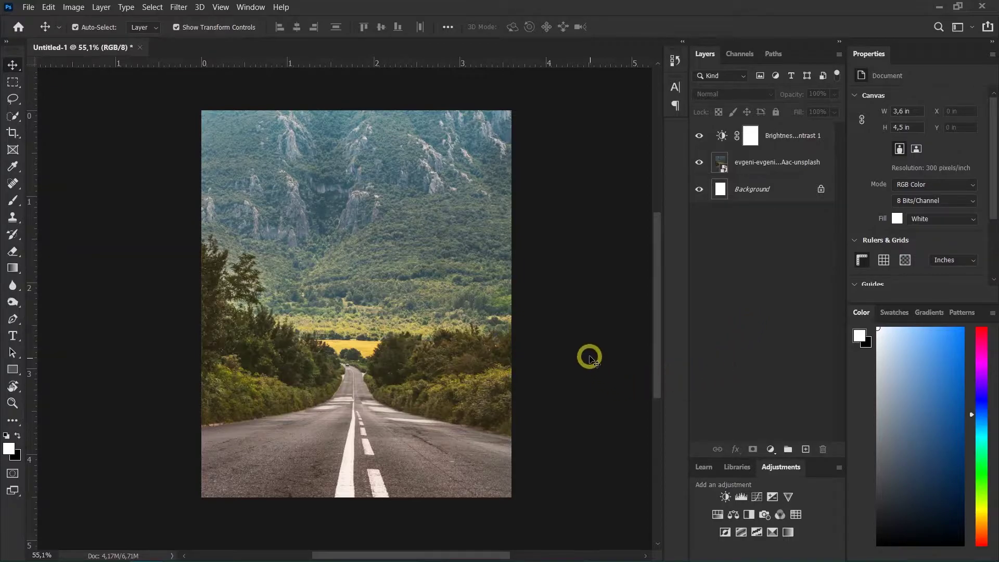
# Place the white clouds photo from the Stock folder above the adjustment layer and move it down to Y 1.14 in
pyautogui.hotkey('alt', 'Tab')
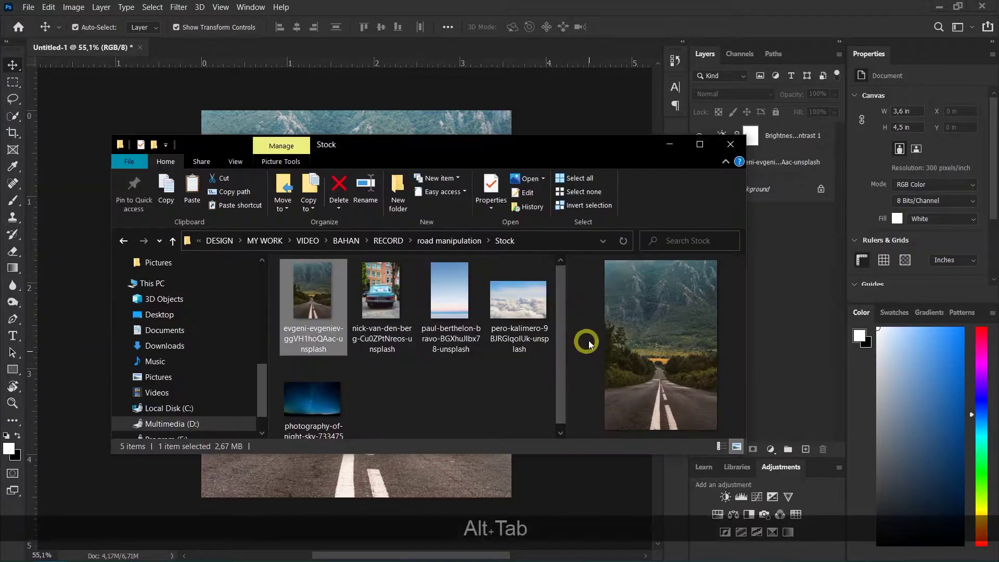
pyautogui.click(538, 310)
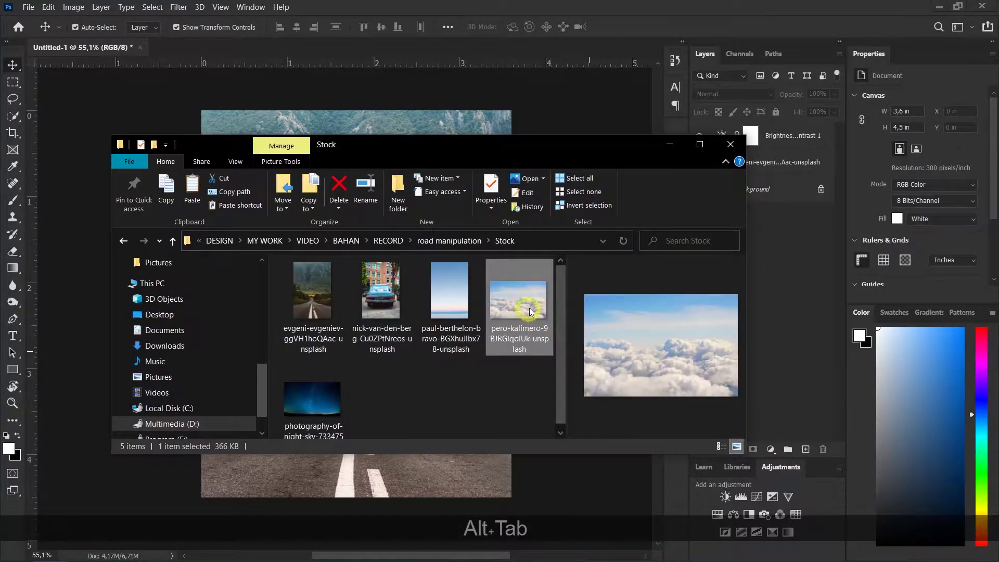
pyautogui.moveTo(528, 312); pyautogui.dragTo(442, 484)
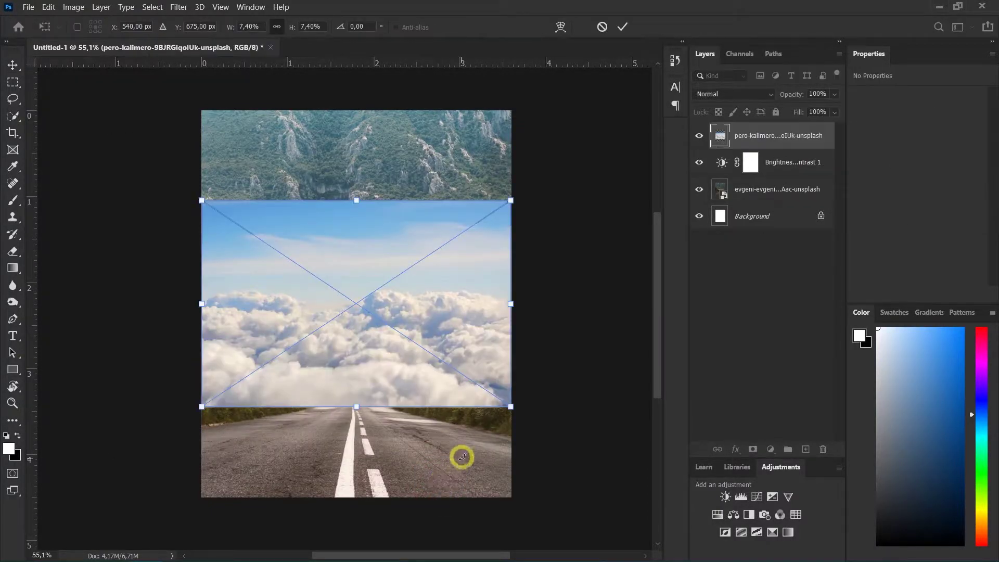
pyautogui.press('Return')
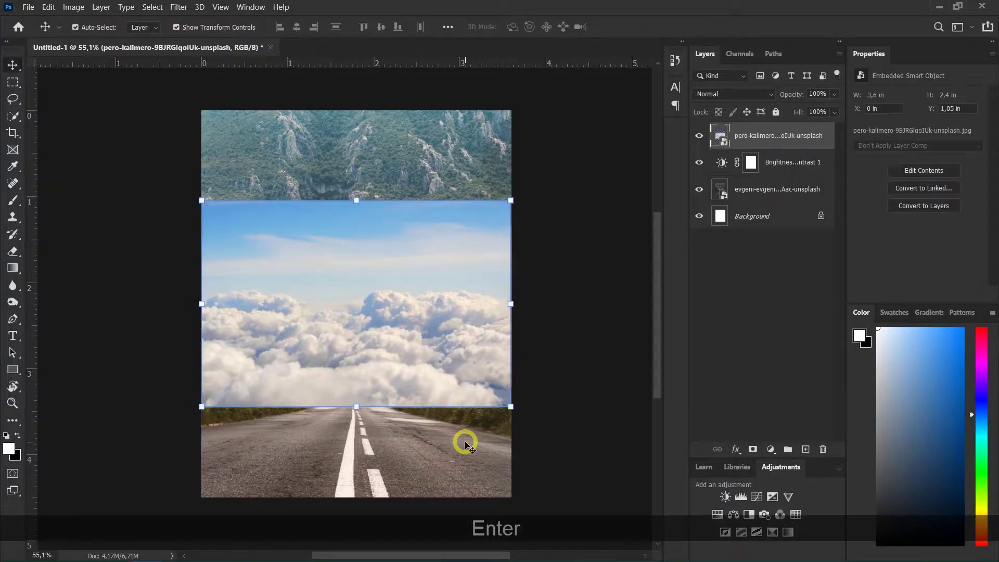
pyautogui.moveTo(434, 349)
pyautogui.mouseDown()
pyautogui.moveTo(435, 357)
pyautogui.moveTo(433, 321)
pyautogui.moveTo(431, 357)
pyautogui.mouseUp()
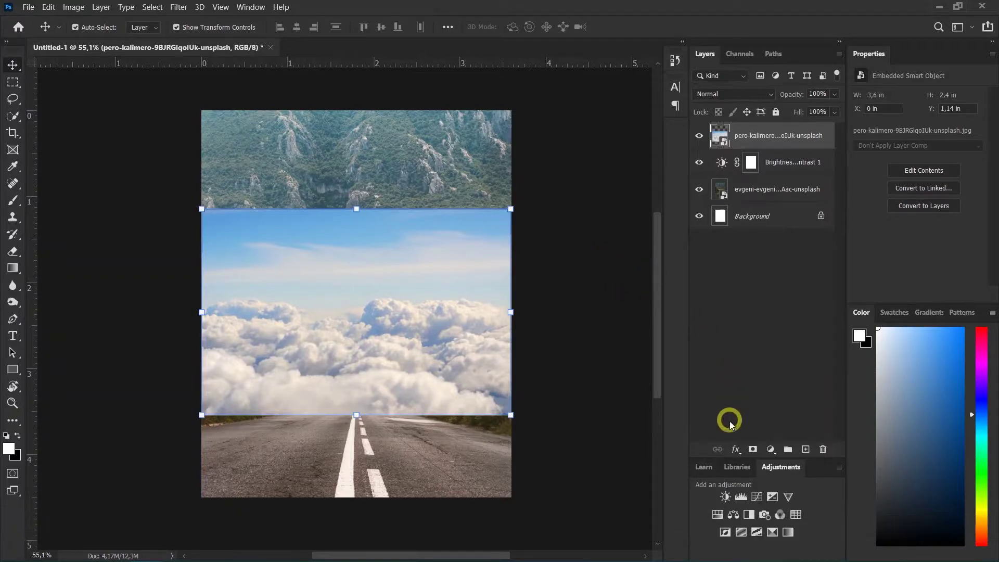
# Add a layer mask to the clouds layer and fade out its blue sky with a vertical linear gradient
pyautogui.click(752, 449)
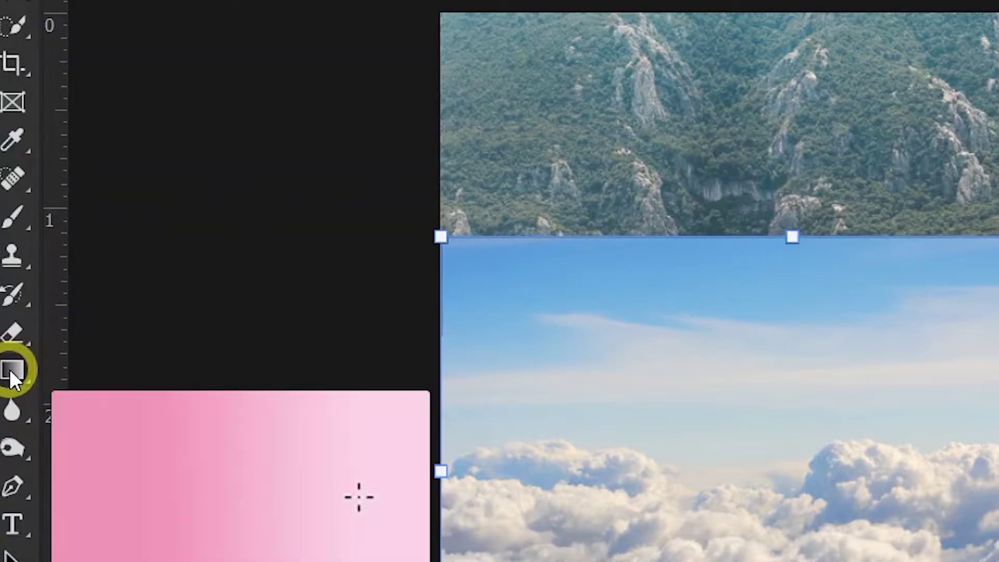
pyautogui.click(11, 371)
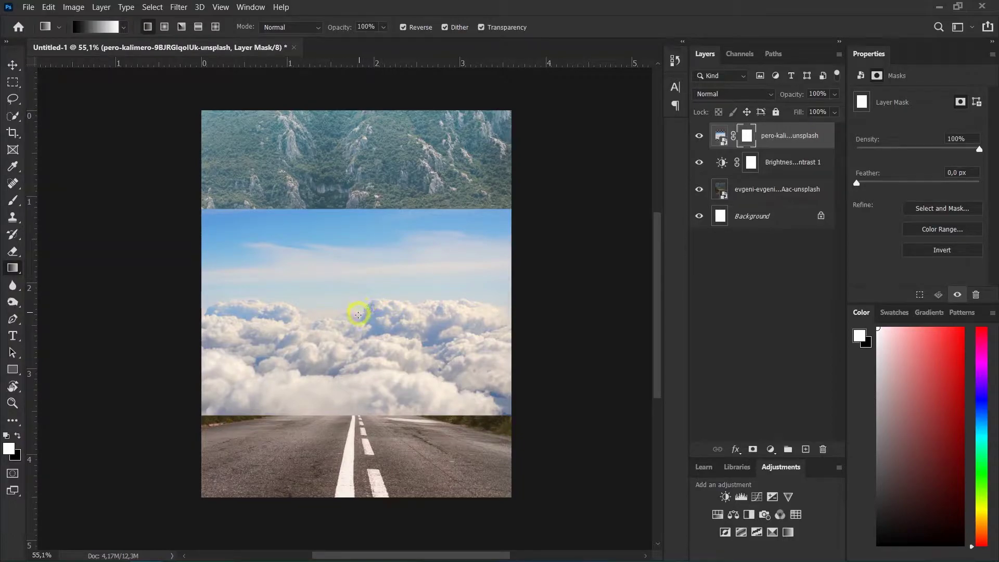
pyautogui.moveTo(356, 310); pyautogui.dragTo(360, 287)
pyautogui.moveTo(365, 325); pyautogui.dragTo(362, 281)
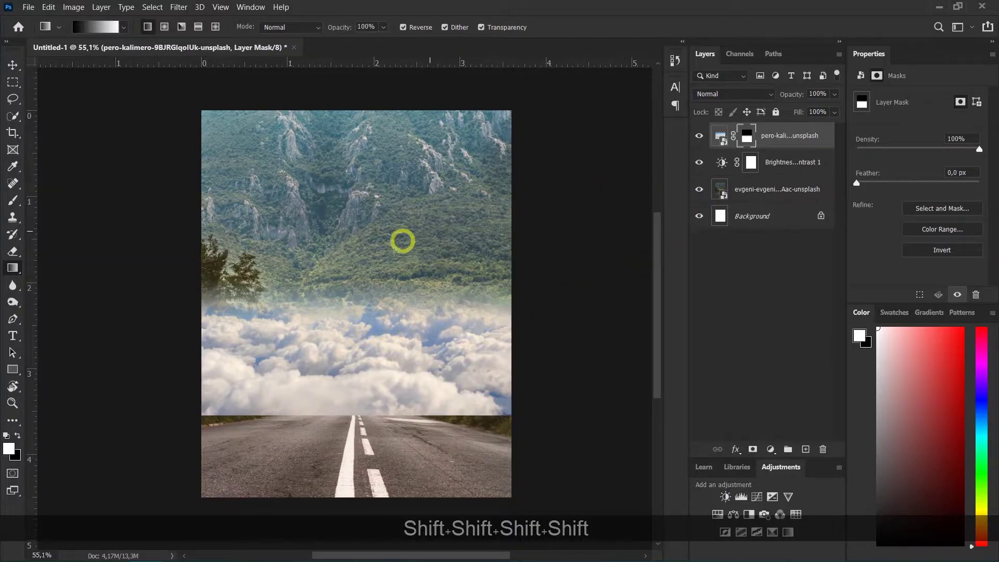
# Paint black on the clouds mask along the lower edge with a soft brush at 72% opacity and 41% flow, revealing road and bushes
pyautogui.click(13, 200)
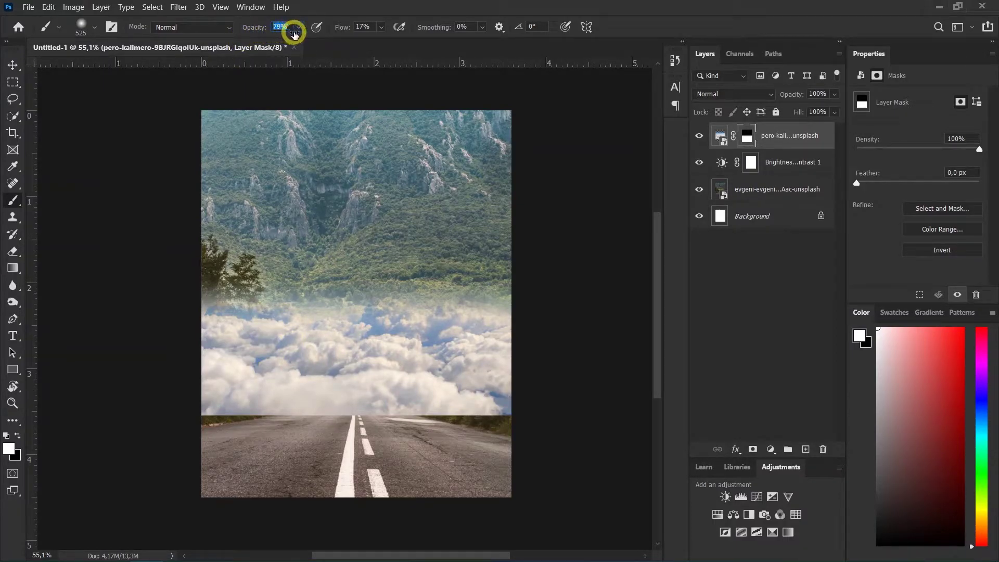
pyautogui.click(290, 35)
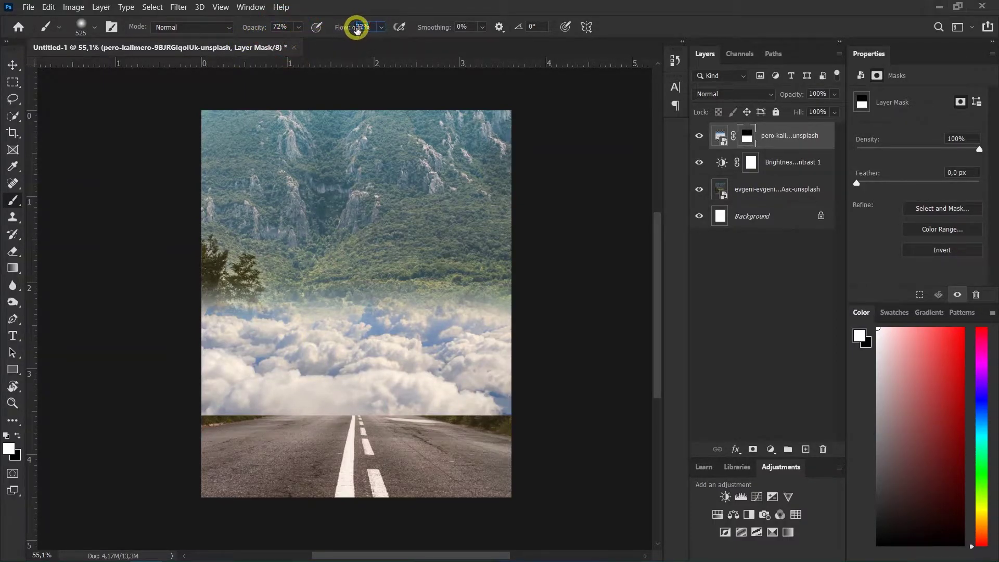
pyautogui.click(363, 28)
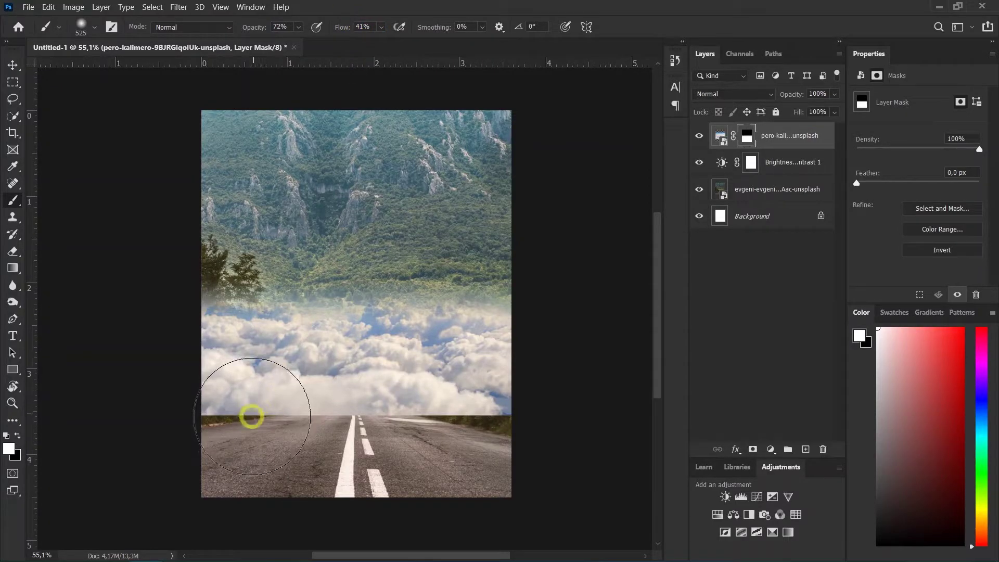
pyautogui.moveTo(231, 437); pyautogui.dragTo(198, 423)
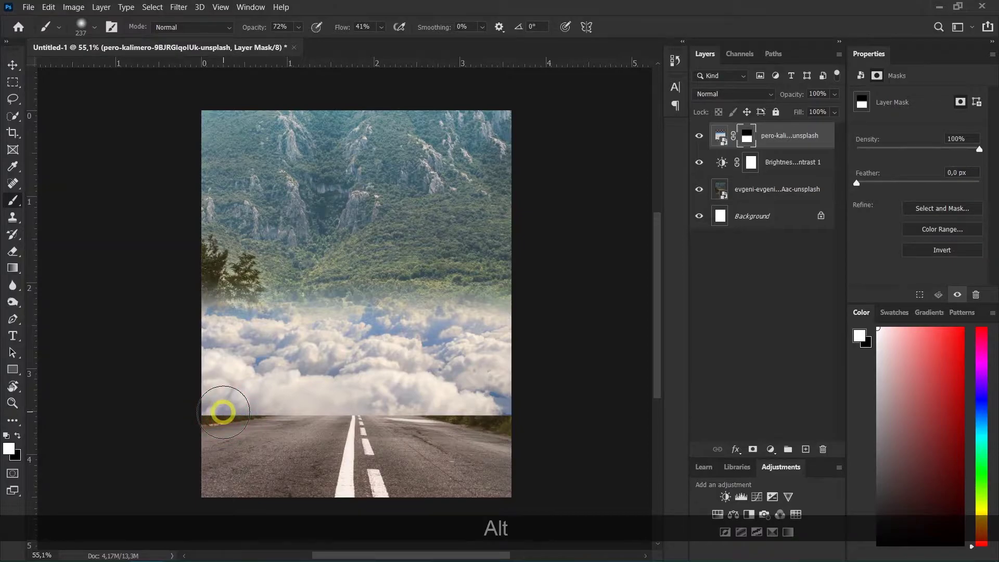
pyautogui.press('x')
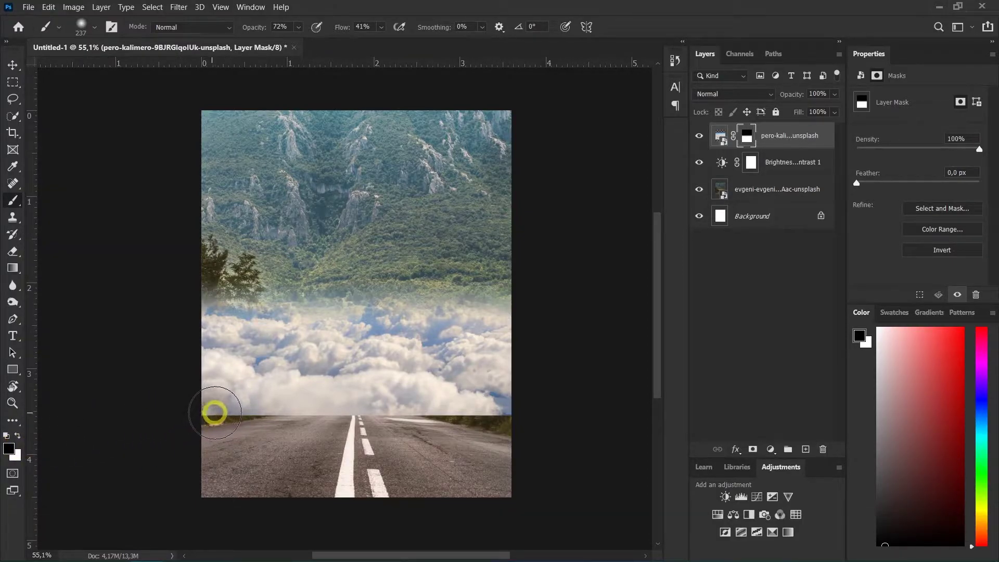
pyautogui.moveTo(220, 413)
pyautogui.mouseDown()
pyautogui.moveTo(198, 411)
pyautogui.moveTo(309, 427)
pyautogui.mouseUp()
pyautogui.keyDown('alt'); pyautogui.rightClick(274, 413); pyautogui.keyUp('alt')
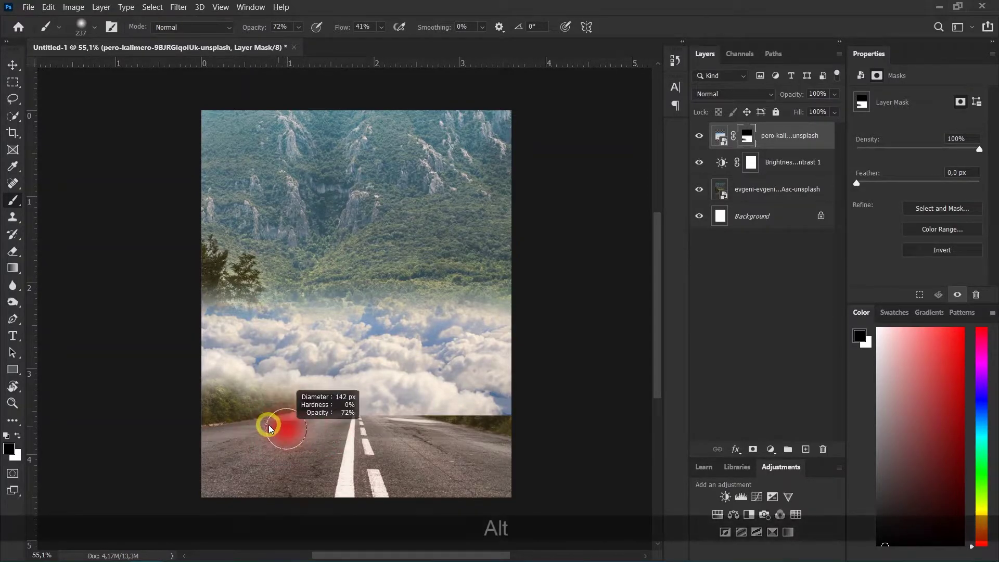
pyautogui.moveTo(305, 418); pyautogui.dragTo(470, 413)
pyautogui.keyDown('alt'); pyautogui.rightClick(494, 414); pyautogui.keyUp('alt')
pyautogui.moveTo(482, 416); pyautogui.dragTo(350, 418)
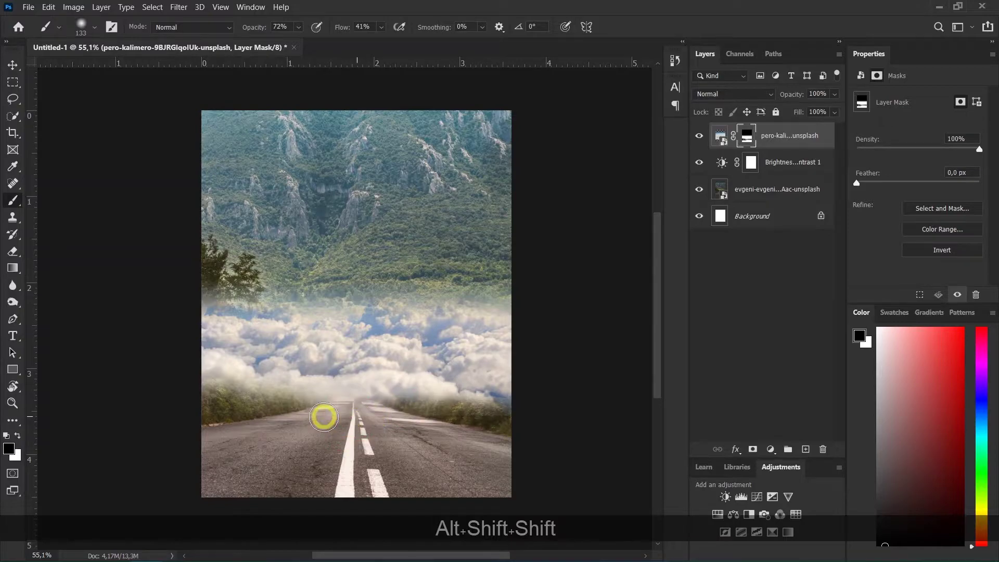
pyautogui.keyDown('alt'); pyautogui.rightClick(339, 424); pyautogui.keyUp('alt')
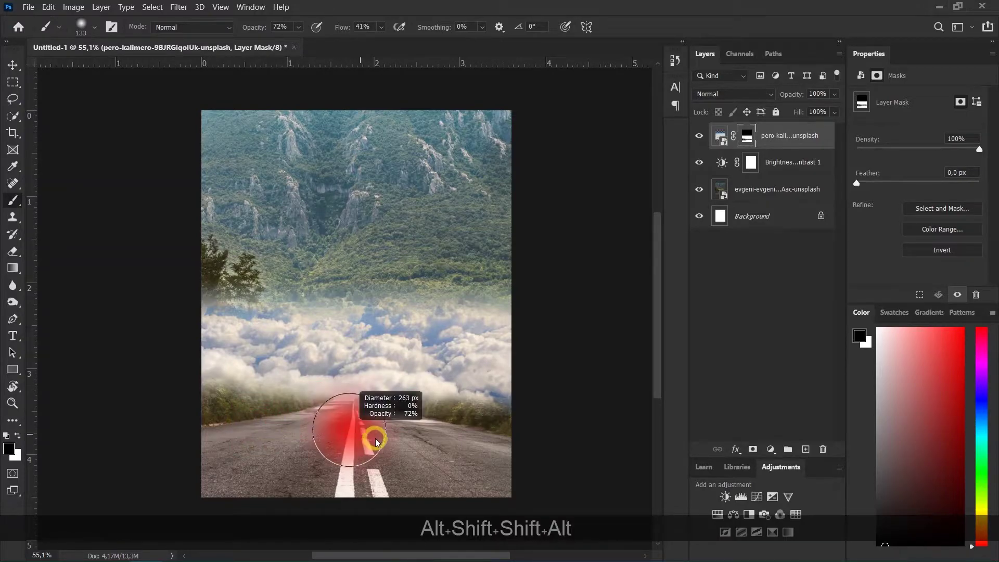
# Paint black with a smaller soft brush on the clouds mask to uncover more of the right-hand roadside bushes
pyautogui.keyDown('alt'); pyautogui.rightClick(470, 419); pyautogui.keyUp('alt')
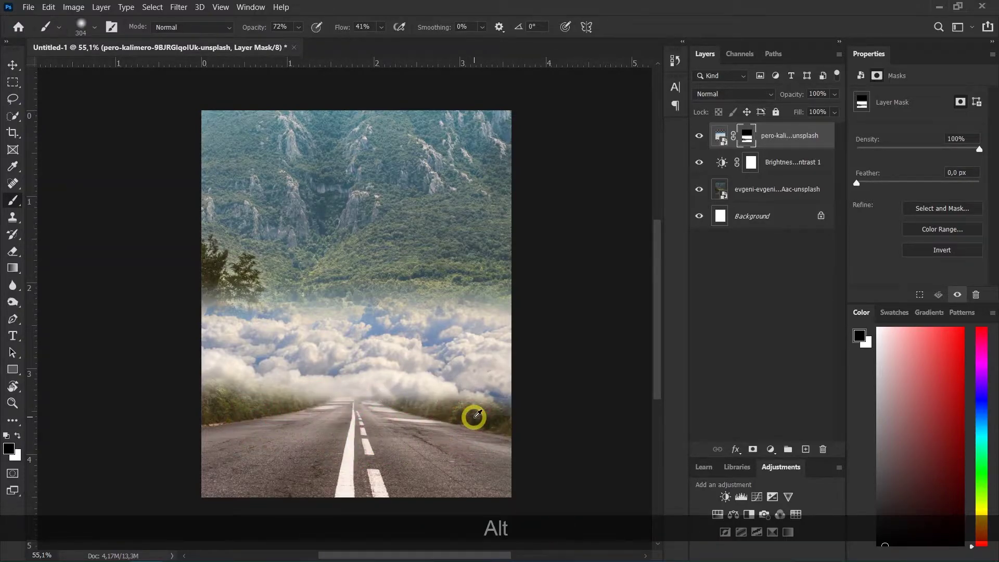
pyautogui.scroll(3, 474, 416)
pyautogui.scroll(1, 474, 415)
pyautogui.keyDown('alt'); pyautogui.rightClick(470, 414); pyautogui.keyUp('alt')
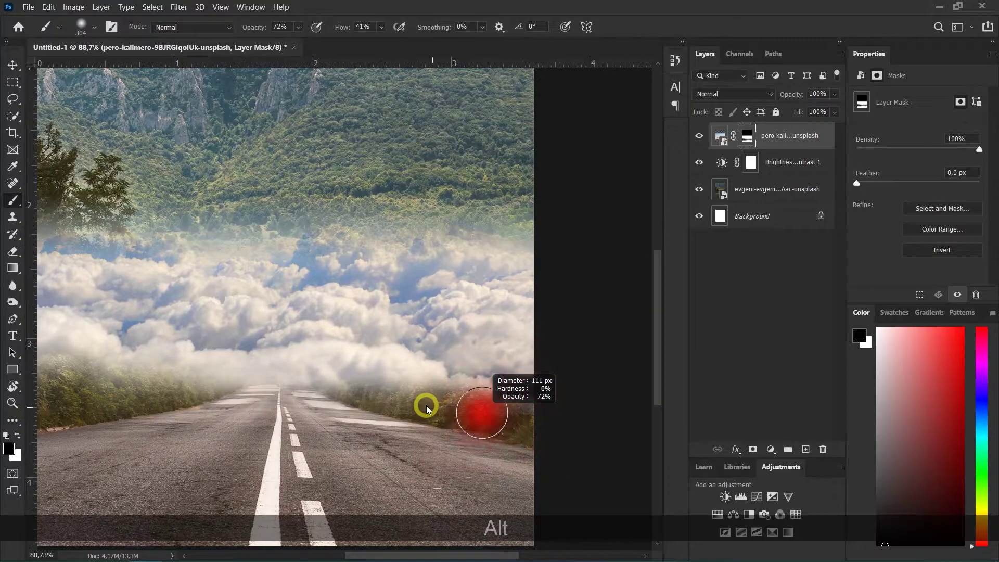
pyautogui.moveTo(453, 403)
pyautogui.mouseDown()
pyautogui.moveTo(498, 402)
pyautogui.moveTo(442, 399)
pyautogui.moveTo(489, 398)
pyautogui.moveTo(515, 412)
pyautogui.moveTo(401, 402)
pyautogui.mouseUp()
pyautogui.keyDown('alt'); pyautogui.rightClick(479, 400); pyautogui.keyUp('alt')
# Paint white with a 158 px brush on the clouds mask to bring clouds back over the far end of the road
pyautogui.keyDown('alt'); pyautogui.rightClick(279, 401); pyautogui.keyUp('alt')
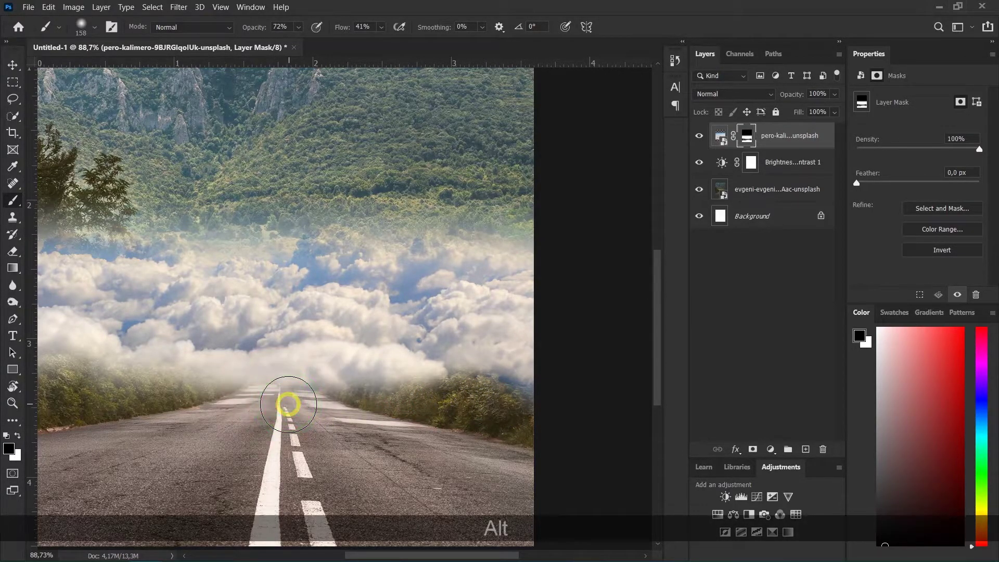
pyautogui.press('x')
pyautogui.moveTo(293, 352)
pyautogui.mouseDown()
pyautogui.moveTo(245, 362)
pyautogui.moveTo(310, 366)
pyautogui.moveTo(322, 382)
pyautogui.moveTo(246, 376)
pyautogui.moveTo(263, 393)
pyautogui.moveTo(283, 387)
pyautogui.moveTo(241, 387)
pyautogui.moveTo(340, 384)
pyautogui.moveTo(185, 370)
pyautogui.mouseUp()
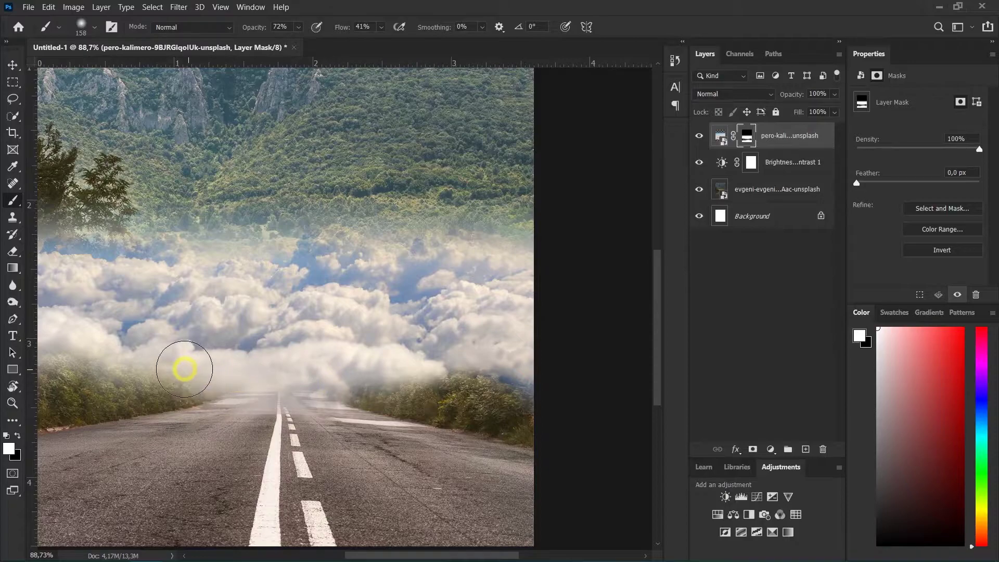
# Try painting clouds over the right-hand bushes with a 370 px brush at 23% opacity, and undo the strokes
pyautogui.scroll(-3, 335, 410)
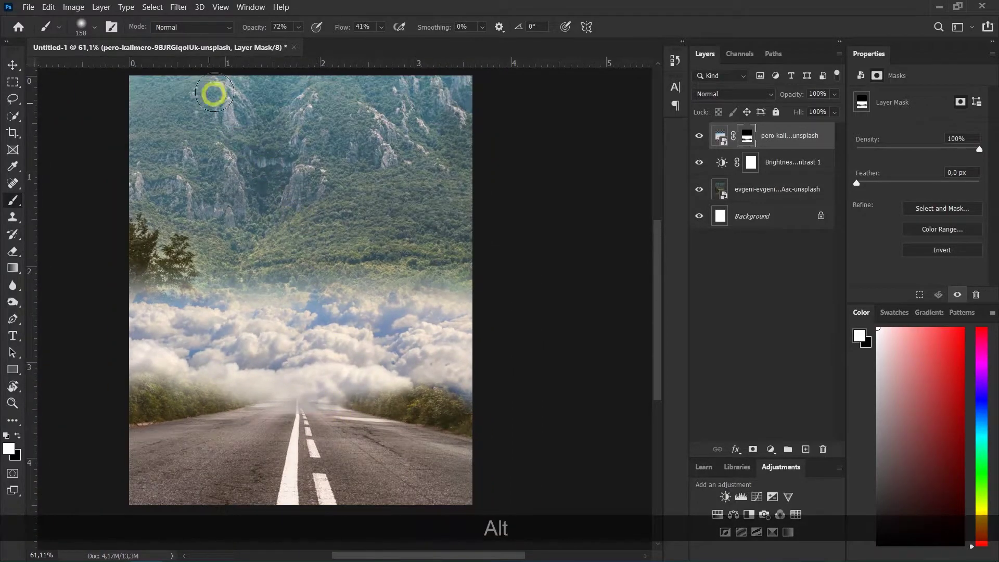
pyautogui.moveTo(249, 30); pyautogui.dragTo(223, 38)
pyautogui.moveTo(419, 297)
pyautogui.mouseDown()
pyautogui.moveTo(479, 325)
pyautogui.moveTo(423, 379)
pyautogui.moveTo(412, 364)
pyautogui.moveTo(444, 375)
pyautogui.moveTo(423, 368)
pyautogui.moveTo(419, 379)
pyautogui.moveTo(457, 385)
pyautogui.moveTo(459, 395)
pyautogui.mouseUp()
pyautogui.hotkey('ctrl', 'z')
pyautogui.hotkey('ctrl', 'z')
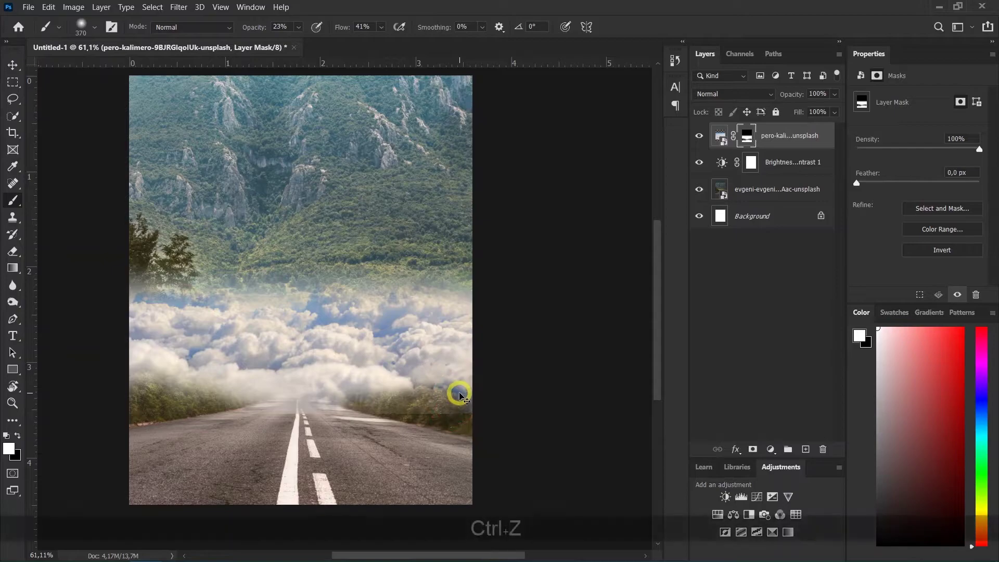
pyautogui.moveTo(420, 357)
pyautogui.mouseDown()
pyautogui.moveTo(428, 356)
pyautogui.moveTo(386, 361)
pyautogui.mouseUp()
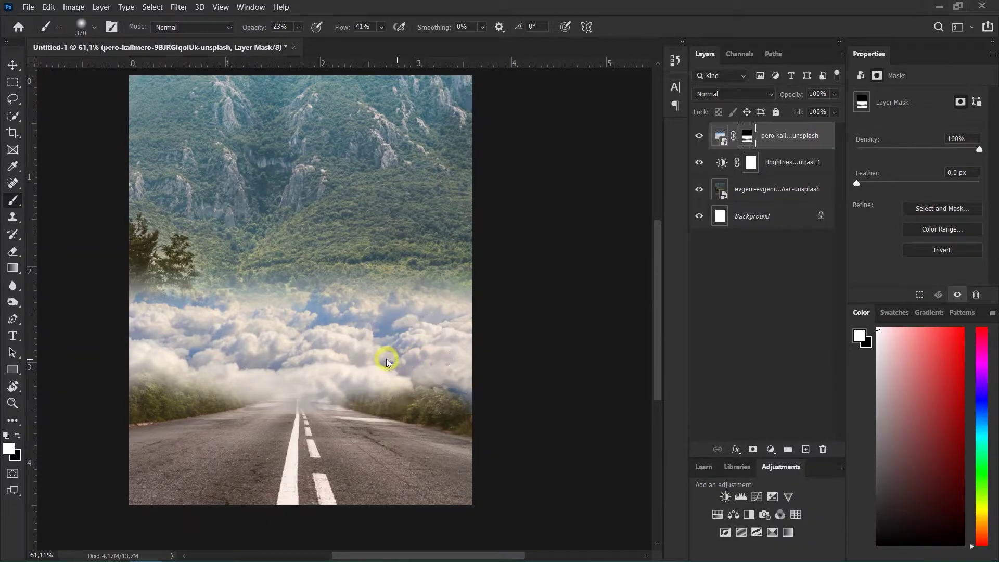
# Reduce the brush to 69 px, try a straight white stroke on the clouds mask along the right-hand road edge, and undo it
pyautogui.moveTo(149, 358); pyautogui.dragTo(151, 355)
pyautogui.scroll(3, 432, 408)
pyautogui.keyDown('alt'); pyautogui.rightClick(451, 420); pyautogui.keyUp('alt')
pyautogui.moveTo(451, 421)
pyautogui.mouseDown()
pyautogui.moveTo(353, 430)
pyautogui.moveTo(344, 415)
pyautogui.mouseUp()
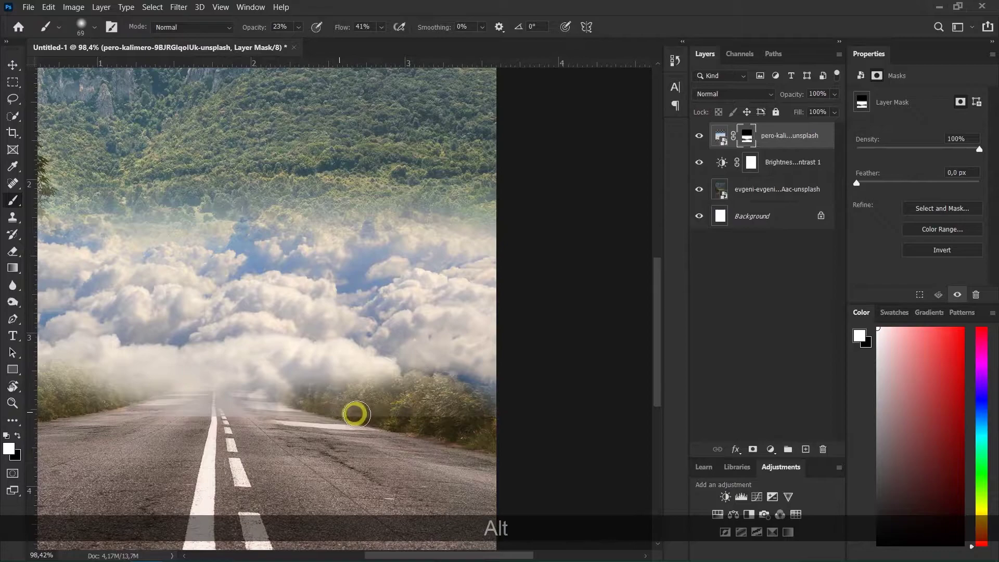
pyautogui.keyDown('shift'); pyautogui.click(335, 411); pyautogui.keyUp('shift')
pyautogui.hotkey('shift', 'ctrl', 'z')
# Paint straight black strokes at 70% opacity on the clouds mask along the base of the right-hand bushes and across the road
pyautogui.press('z')
pyautogui.moveTo(343, 410)
pyautogui.mouseDown()
pyautogui.moveTo(394, 419)
pyautogui.moveTo(362, 413)
pyautogui.mouseUp()
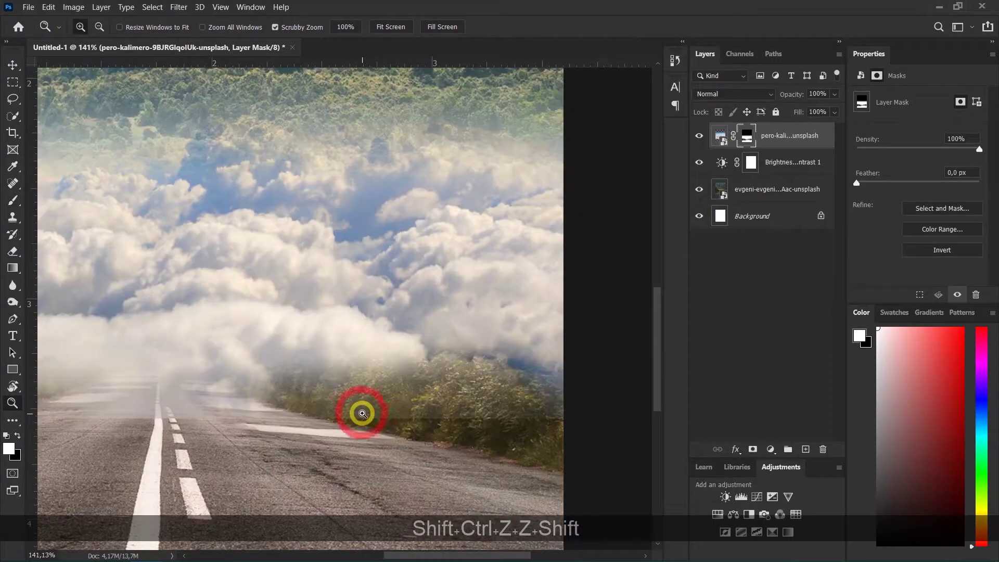
pyautogui.press('b')
pyautogui.click(357, 417)
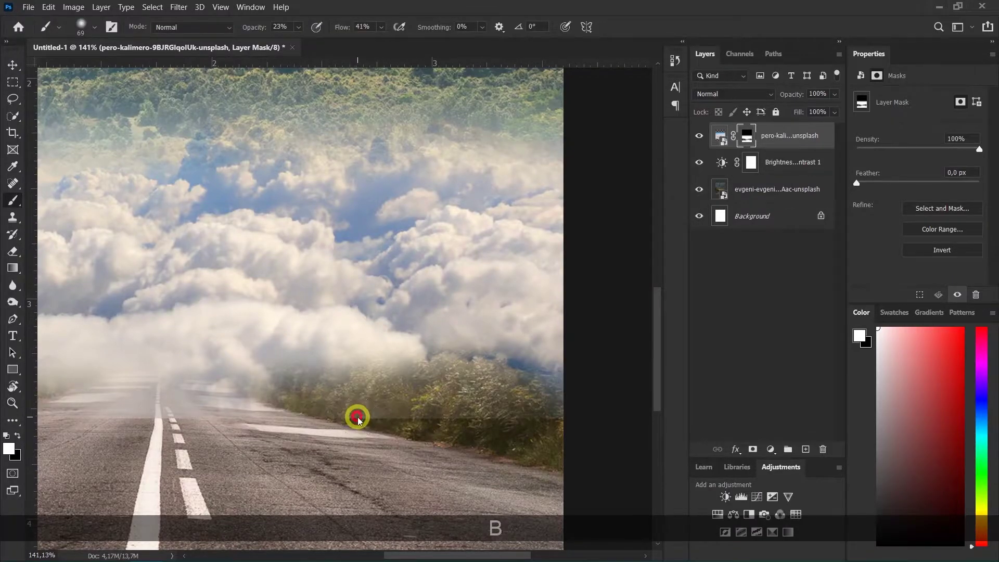
pyautogui.press('x')
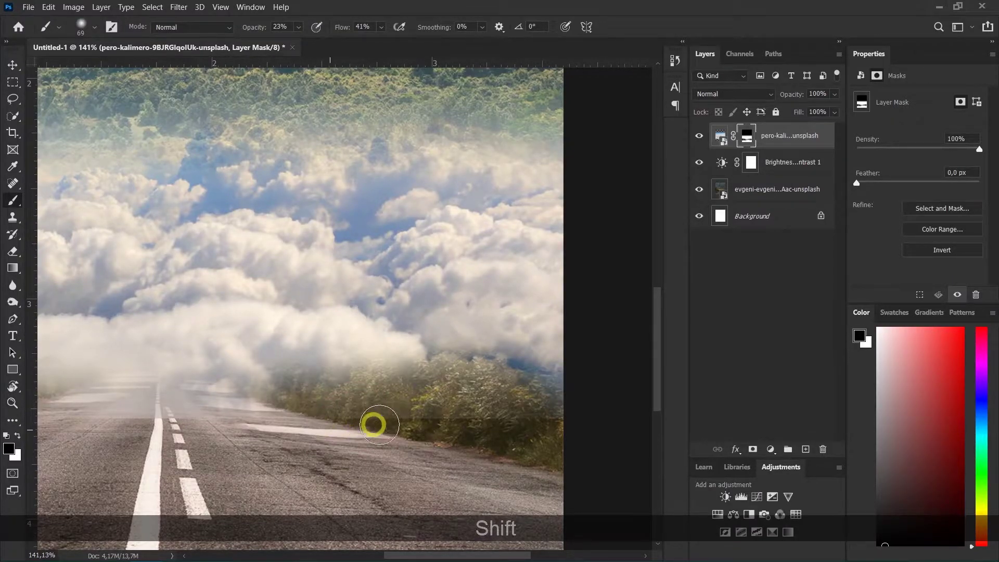
pyautogui.keyDown('shift'); pyautogui.click(411, 419); pyautogui.keyUp('shift')
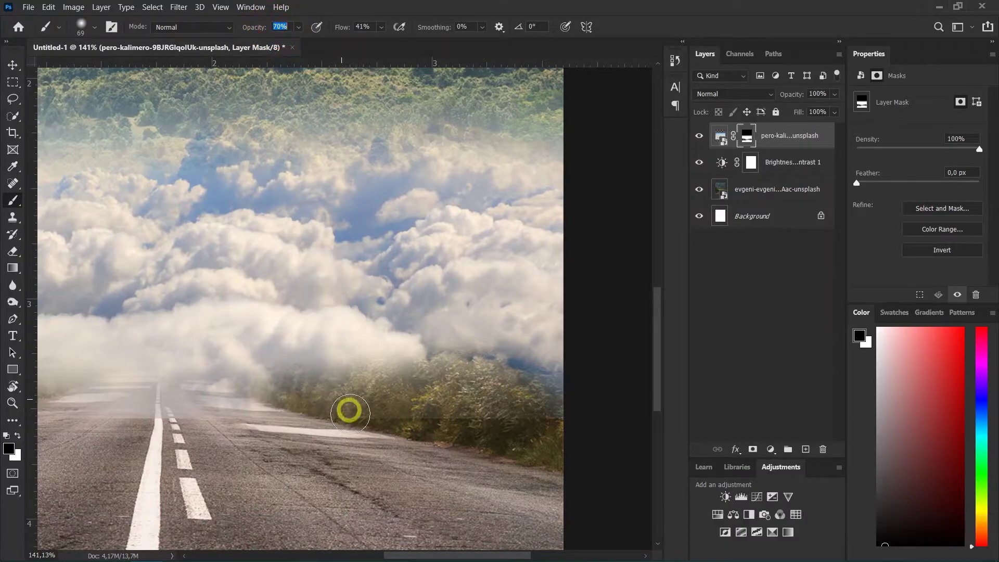
pyautogui.keyDown('shift'); pyautogui.click(555, 423); pyautogui.keyUp('shift')
pyautogui.keyDown('shift'); pyautogui.click(316, 428); pyautogui.keyUp('shift')
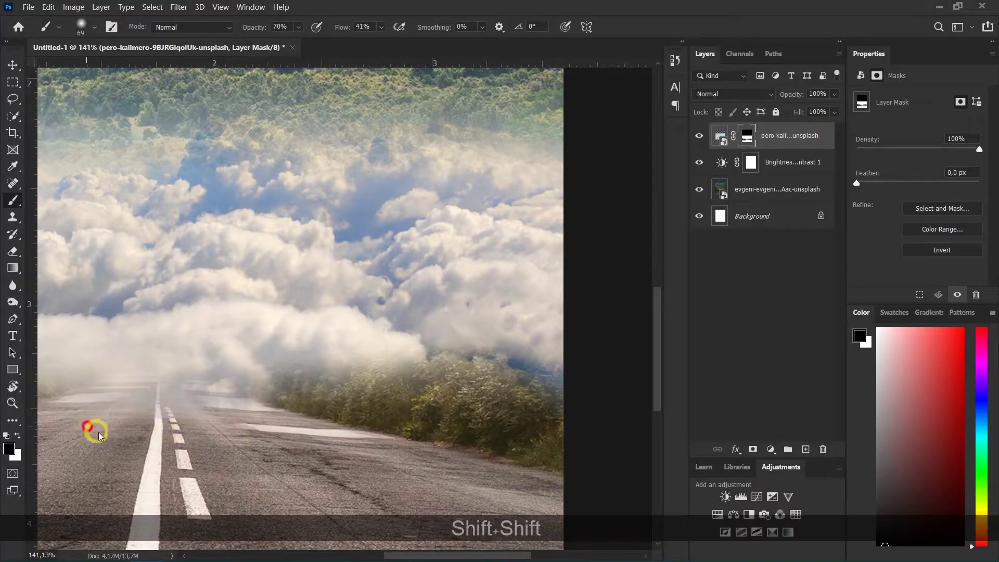
# Switch to the Move tool and deselect all layers
pyautogui.press('space')
pyautogui.moveTo(152, 430); pyautogui.dragTo(319, 424)
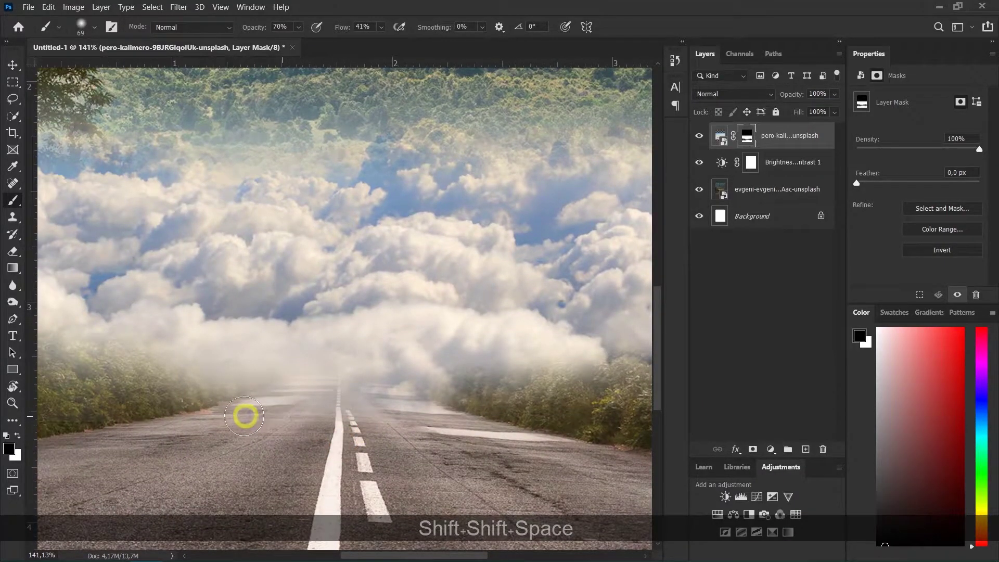
pyautogui.scroll(-5, 334, 466)
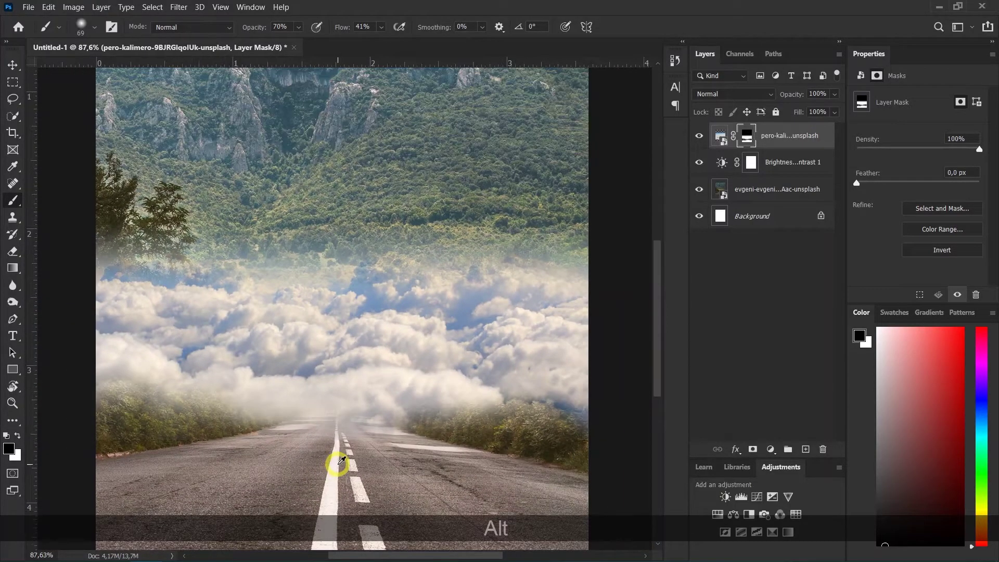
pyautogui.scroll(-3, 341, 461)
pyautogui.press('space')
pyautogui.moveTo(337, 465); pyautogui.dragTo(368, 413)
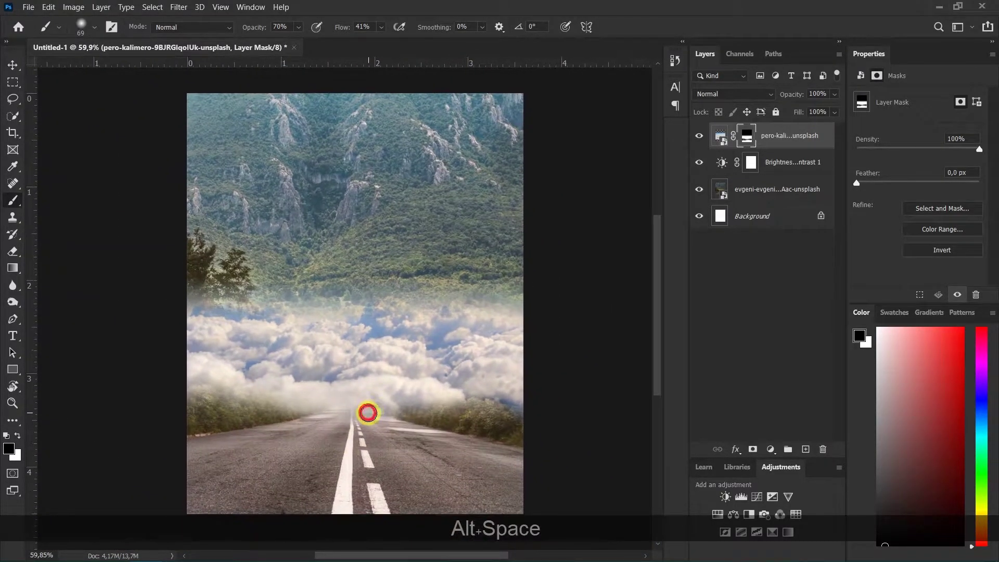
pyautogui.press('v')
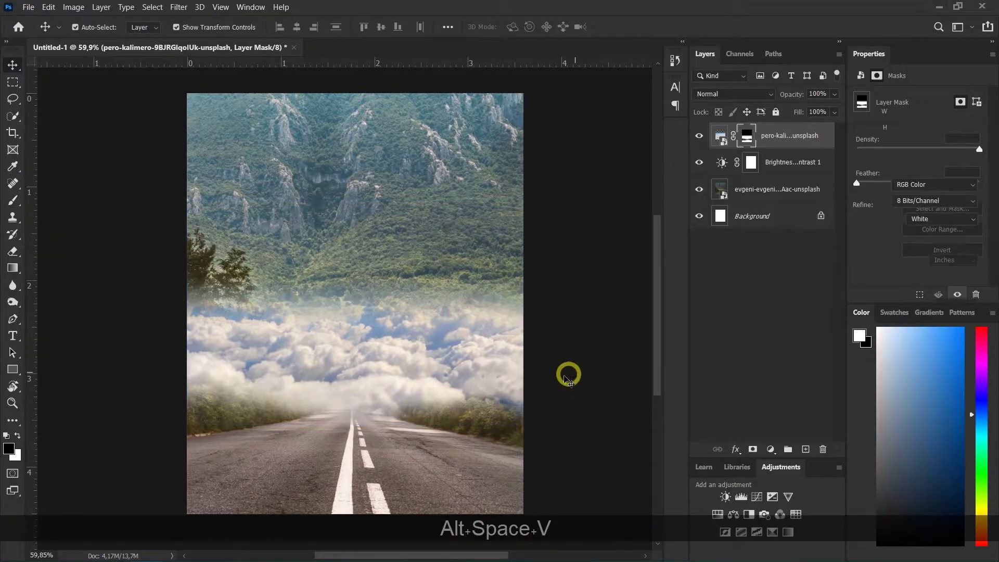
pyautogui.click(382, 312)
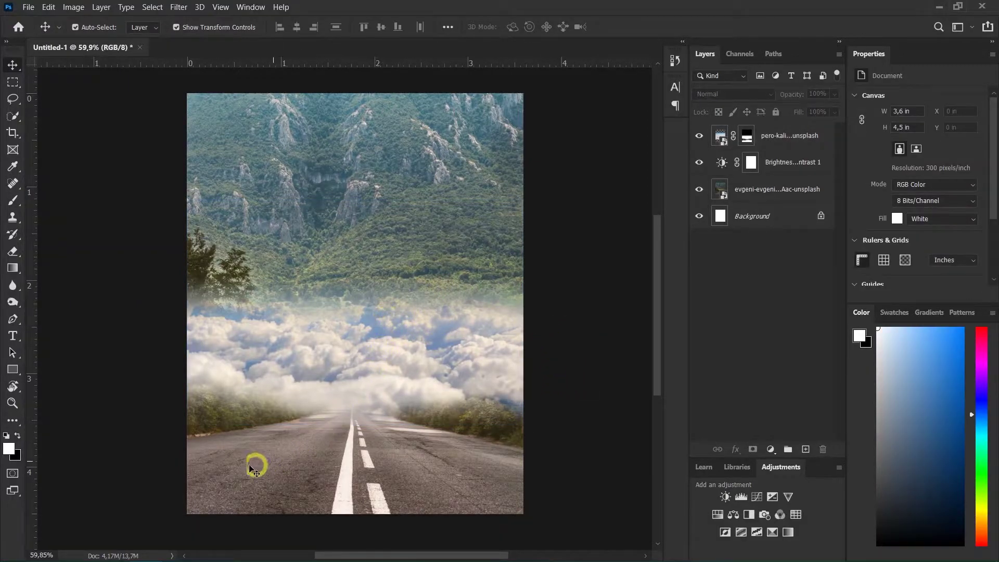
# Place the portrait blue-sky photo from the Stock folder above the clouds, scaled to 6.73% to span the canvas width and moved upward
pyautogui.hotkey('alt', 'Tab')
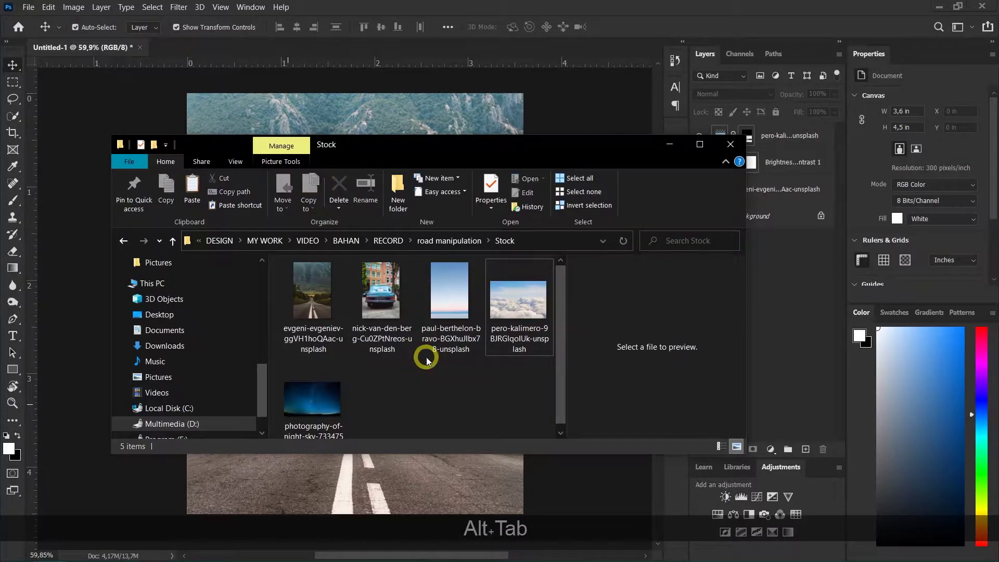
pyautogui.click(442, 314)
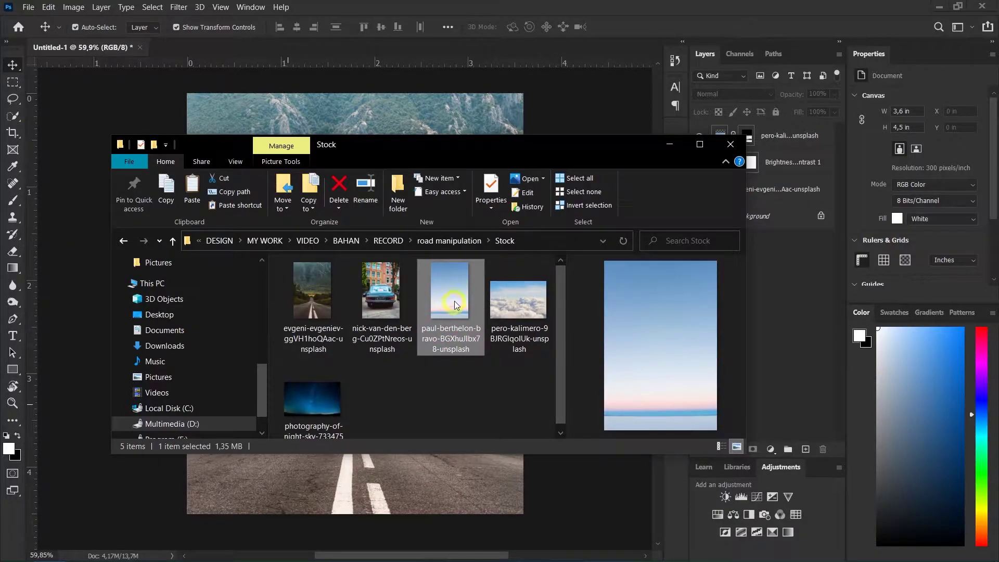
pyautogui.moveTo(451, 303); pyautogui.dragTo(446, 426)
pyautogui.moveTo(498, 303); pyautogui.dragTo(522, 295)
pyautogui.moveTo(477, 319); pyautogui.dragTo(476, 234)
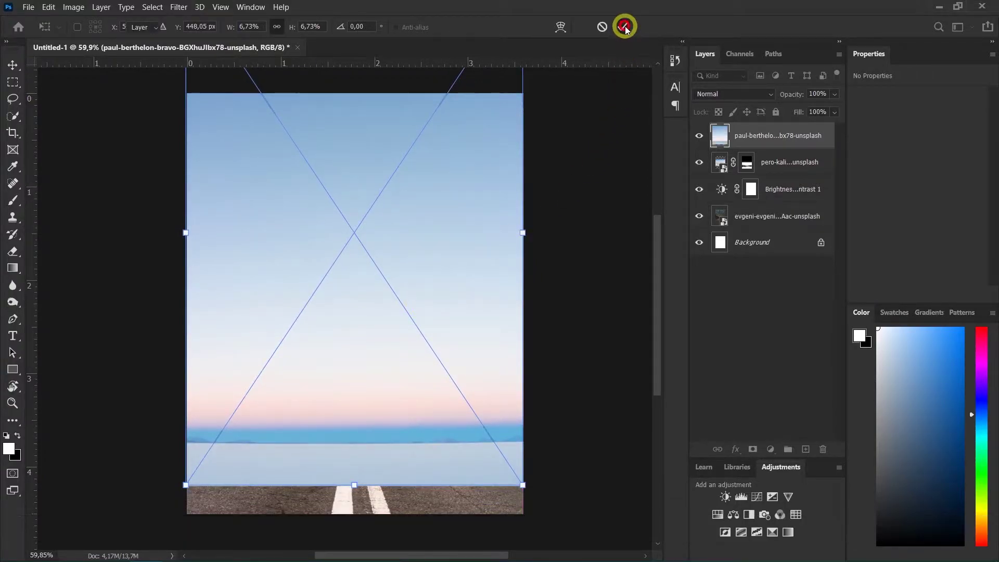
pyautogui.press('Return')
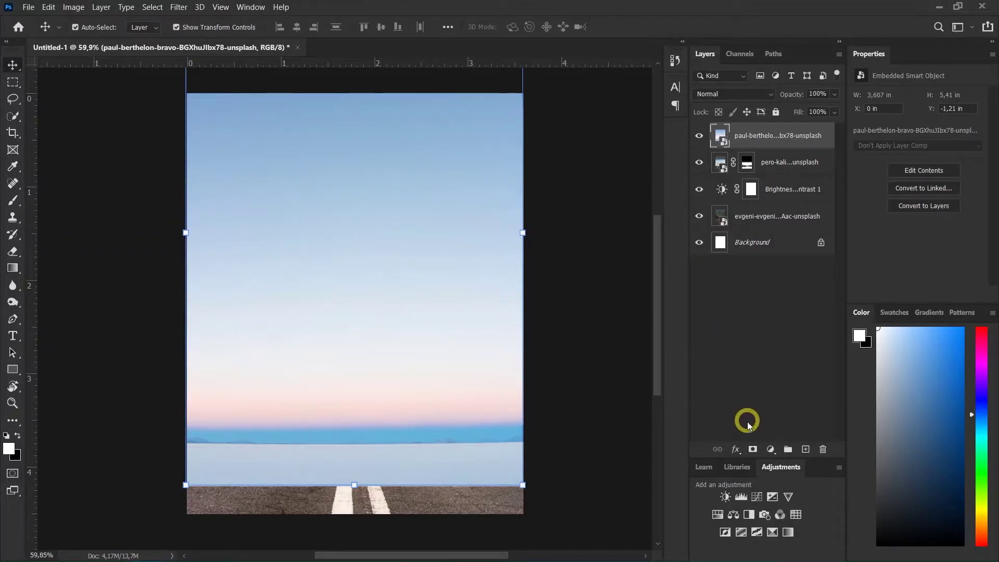
# Add a layer mask to the sky photo and draw short vertical black-to-white gradients that fade the sky into the clouds
pyautogui.click(753, 450)
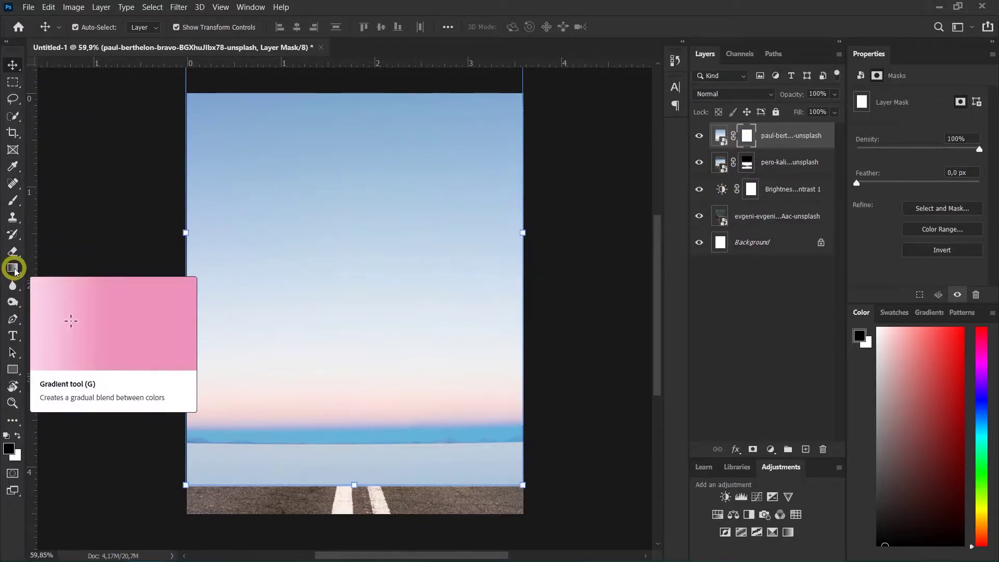
pyautogui.click(13, 269)
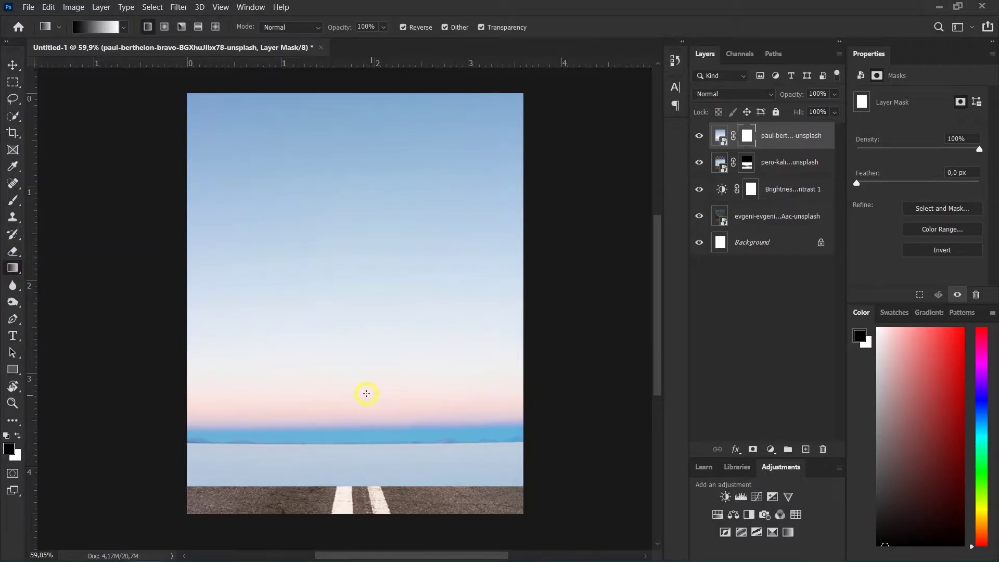
pyautogui.moveTo(359, 331); pyautogui.dragTo(386, 377)
pyautogui.moveTo(363, 301); pyautogui.dragTo(357, 358)
pyautogui.moveTo(361, 269); pyautogui.dragTo(363, 342)
pyautogui.moveTo(348, 273); pyautogui.dragTo(350, 303)
pyautogui.moveTo(350, 348); pyautogui.dragTo(350, 348)
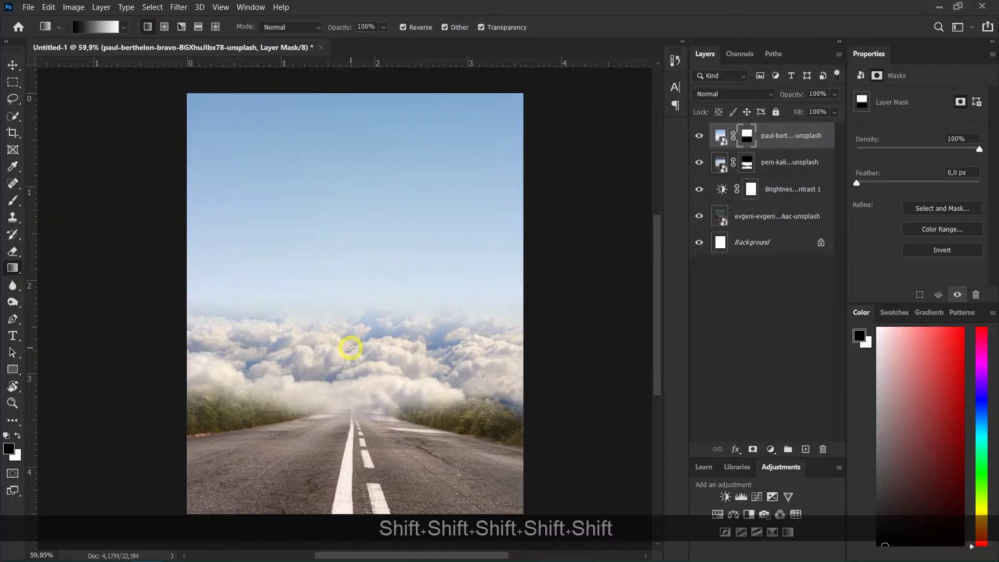
# Redraw the vertical gradient on the sky mask from just above the horizon into the clouds to refine the transition
pyautogui.moveTo(349, 302); pyautogui.dragTo(352, 358)
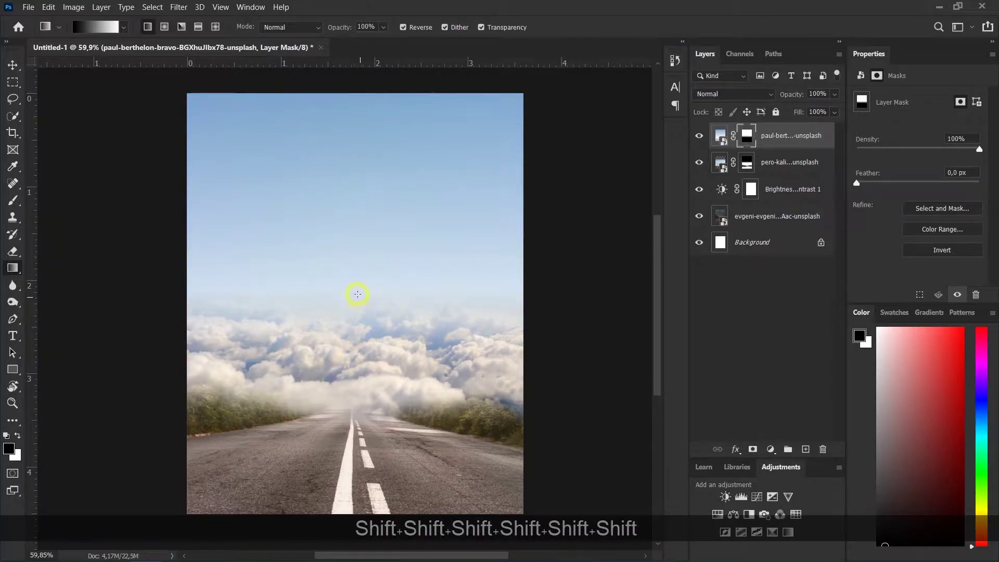
pyautogui.moveTo(350, 287); pyautogui.dragTo(349, 368)
pyautogui.moveTo(350, 293); pyautogui.dragTo(347, 353)
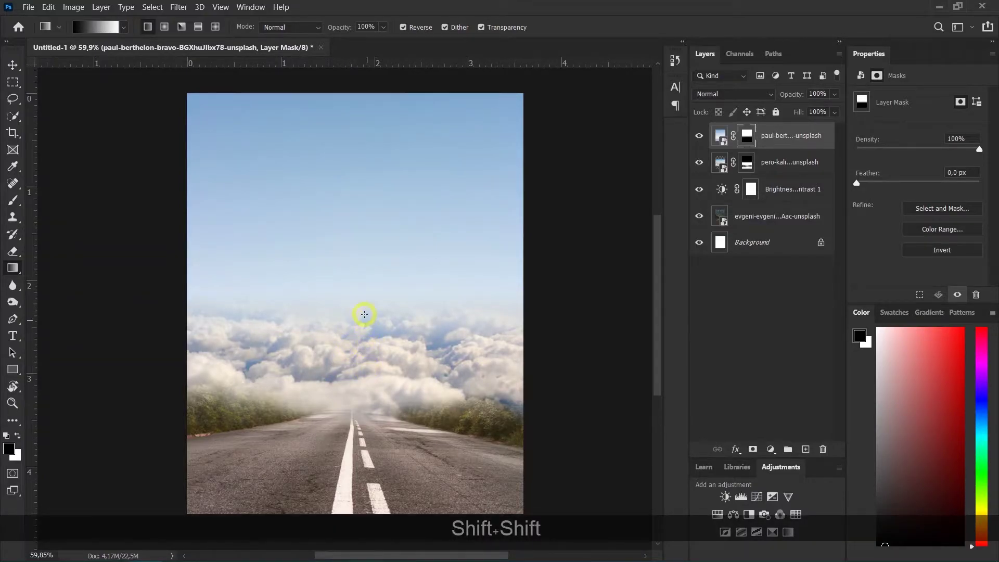
pyautogui.moveTo(351, 291); pyautogui.dragTo(350, 336)
pyautogui.moveTo(356, 288); pyautogui.dragTo(358, 335)
pyautogui.moveTo(358, 292); pyautogui.dragTo(359, 353)
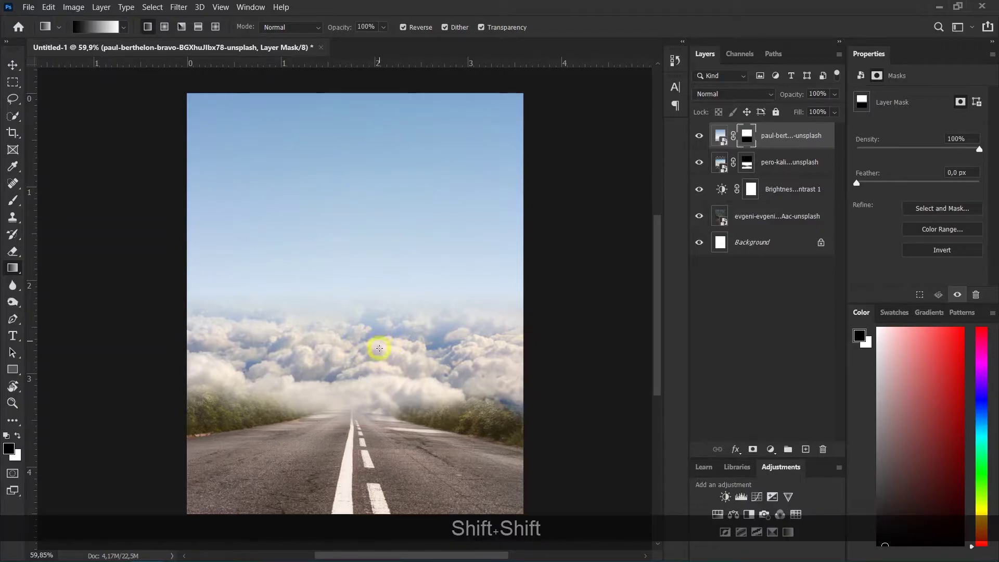
# Create an empty layer, set the brush to 369 px, and move the layer directly below the clouds layer
pyautogui.click(769, 161)
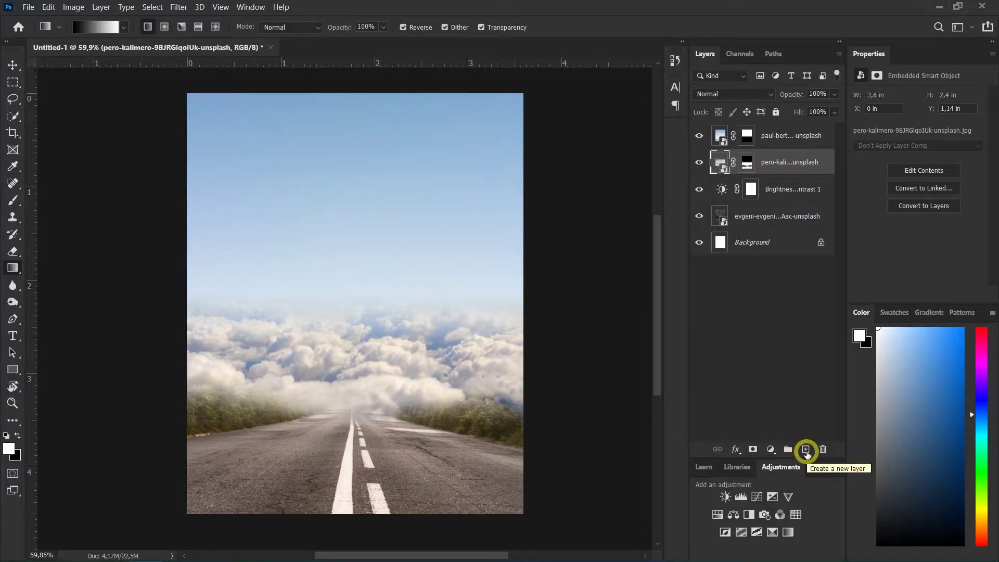
pyautogui.click(805, 450)
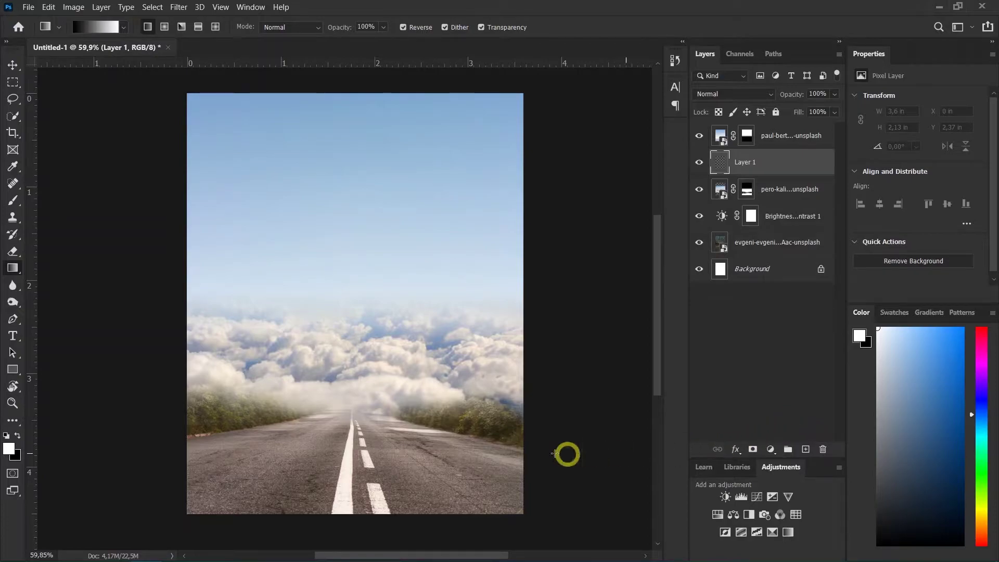
pyautogui.click(12, 202)
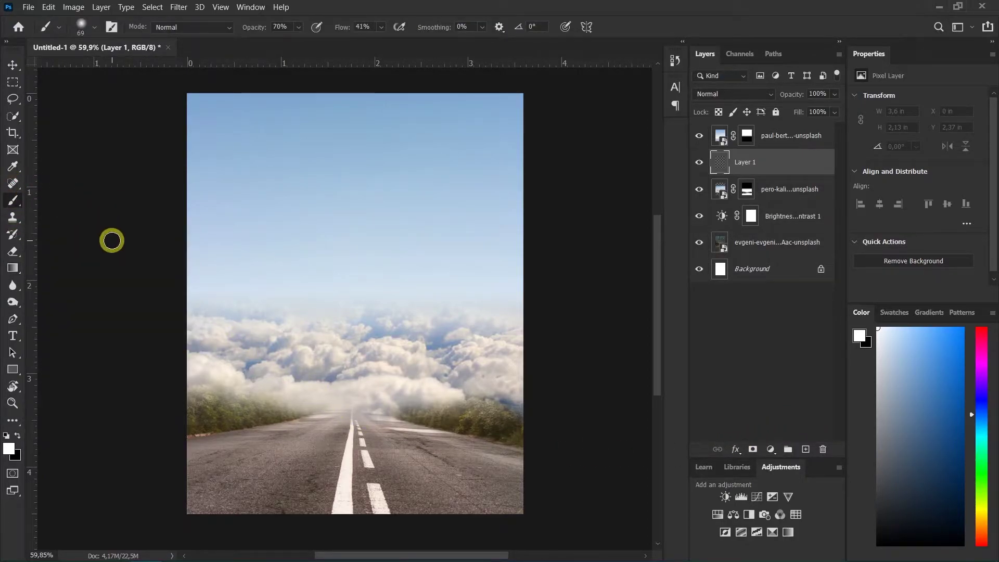
pyautogui.keyDown('alt'); pyautogui.rightClick(270, 356); pyautogui.keyUp('alt')
pyautogui.moveTo(270, 355); pyautogui.dragTo(323, 343)
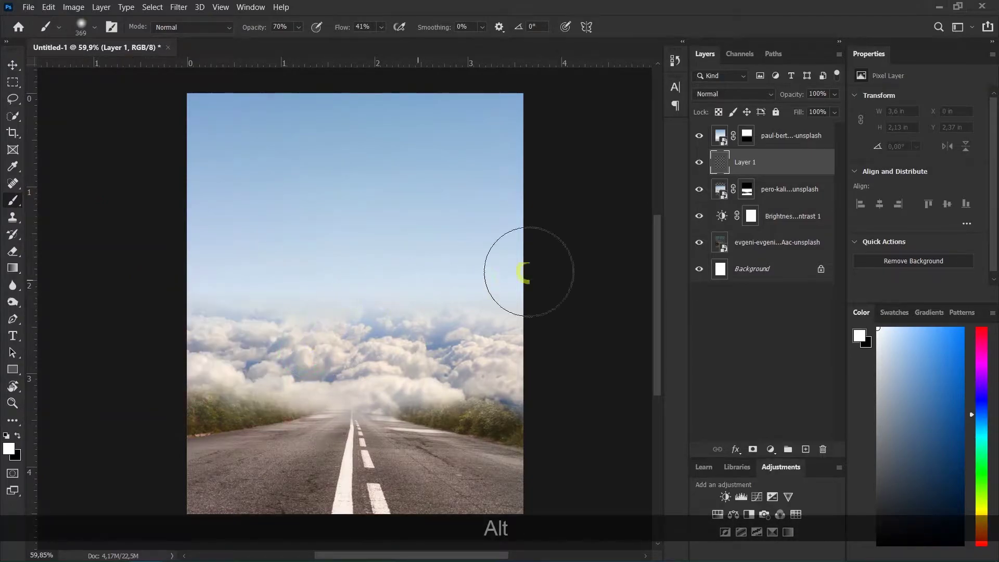
pyautogui.moveTo(784, 163); pyautogui.dragTo(776, 192)
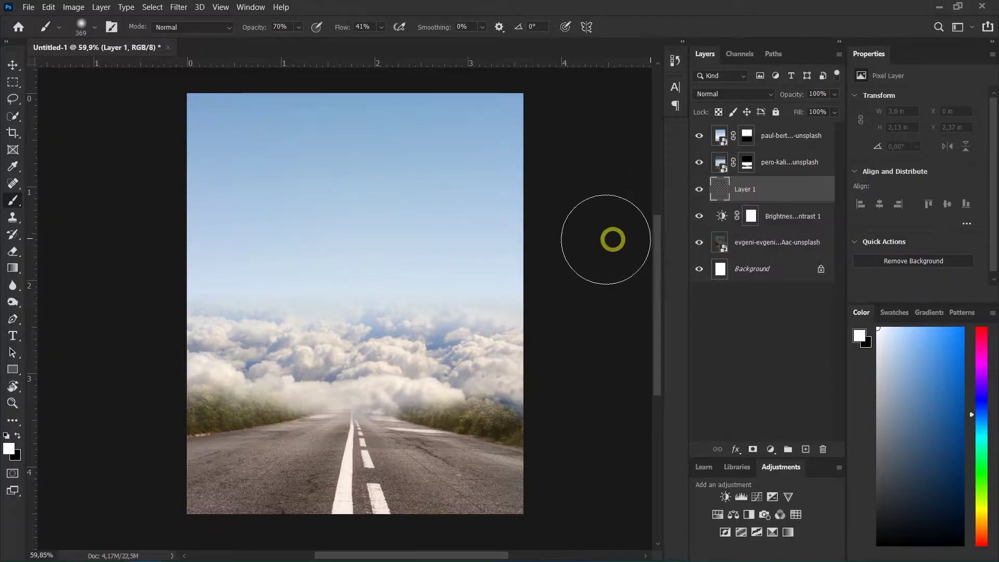
# Sample the pale blue of the lower sky and paint it across the horizon on the empty layer behind the clouds
pyautogui.press('alt')
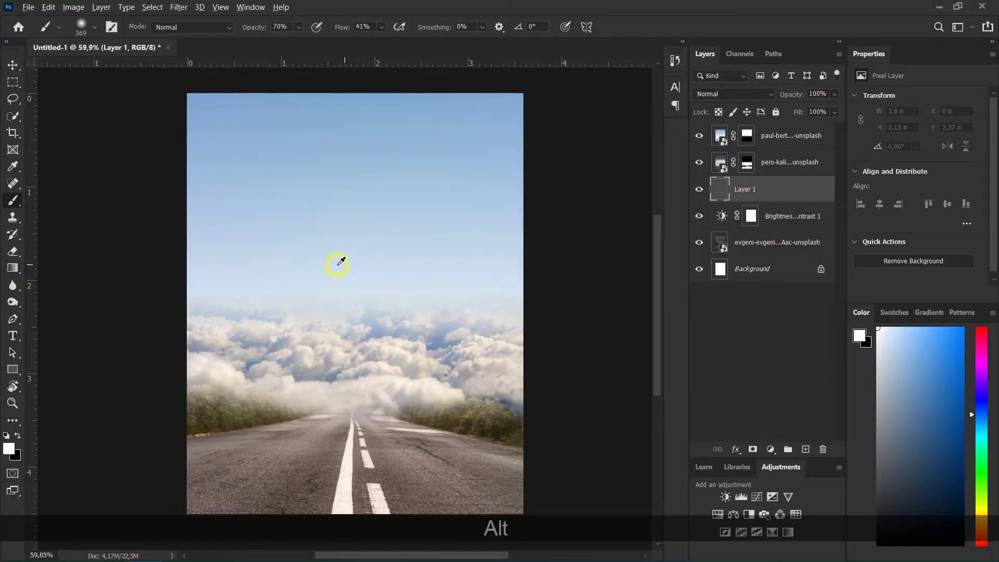
pyautogui.keyDown('alt'); pyautogui.click(343, 267); pyautogui.keyUp('alt')
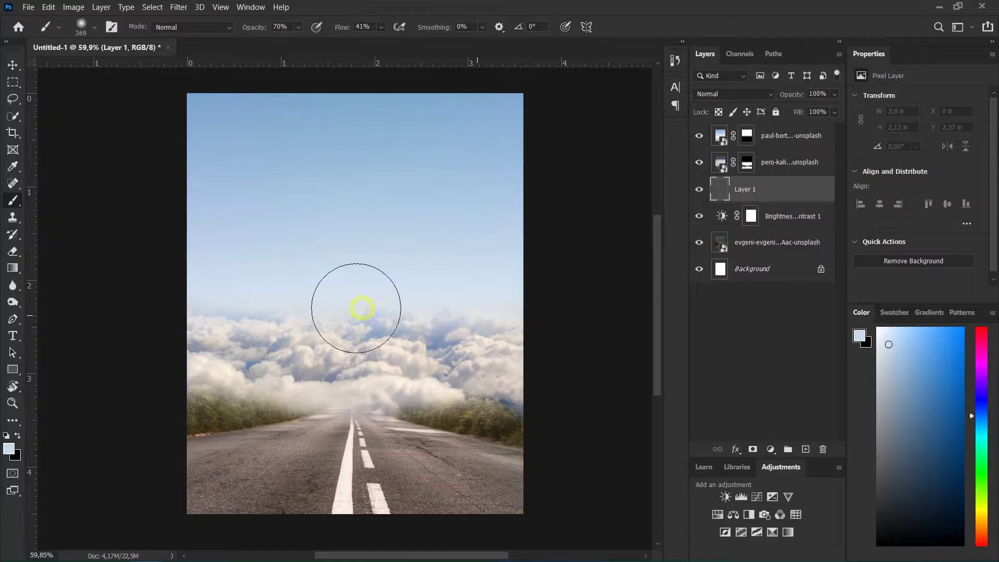
pyautogui.moveTo(237, 318)
pyautogui.mouseDown()
pyautogui.moveTo(199, 311)
pyautogui.moveTo(313, 295)
pyautogui.moveTo(398, 314)
pyautogui.moveTo(526, 321)
pyautogui.moveTo(435, 313)
pyautogui.mouseUp()
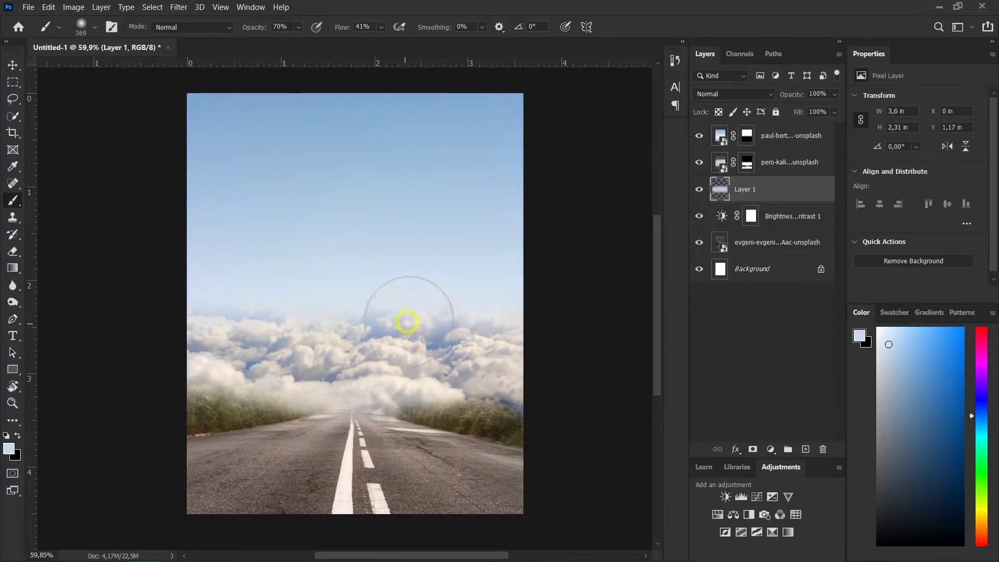
# Paint black on the sky photo's layer mask along the cloud tops with a 287 px brush at 40% opacity
pyautogui.click(746, 164)
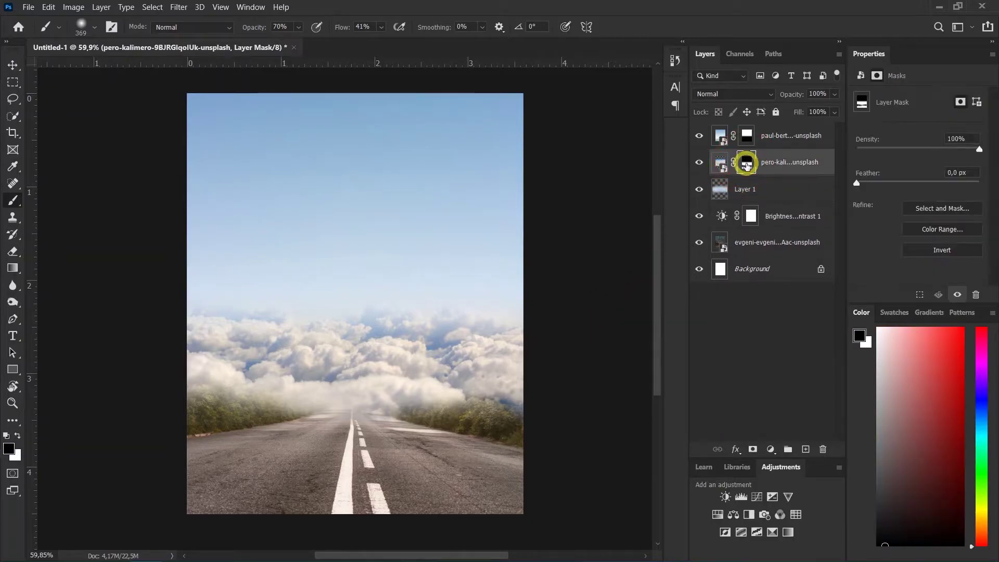
pyautogui.click(748, 135)
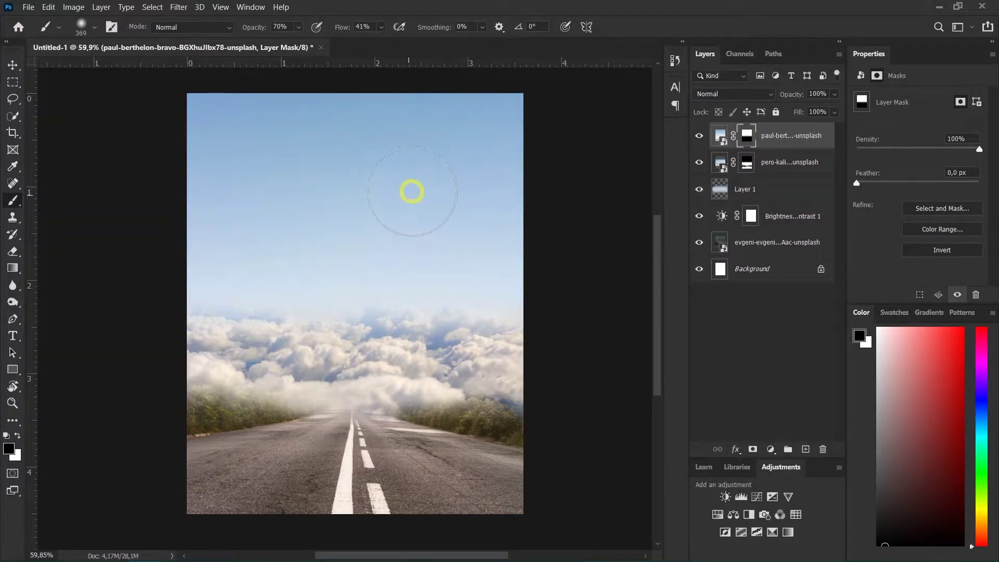
pyautogui.scroll(3, 381, 332)
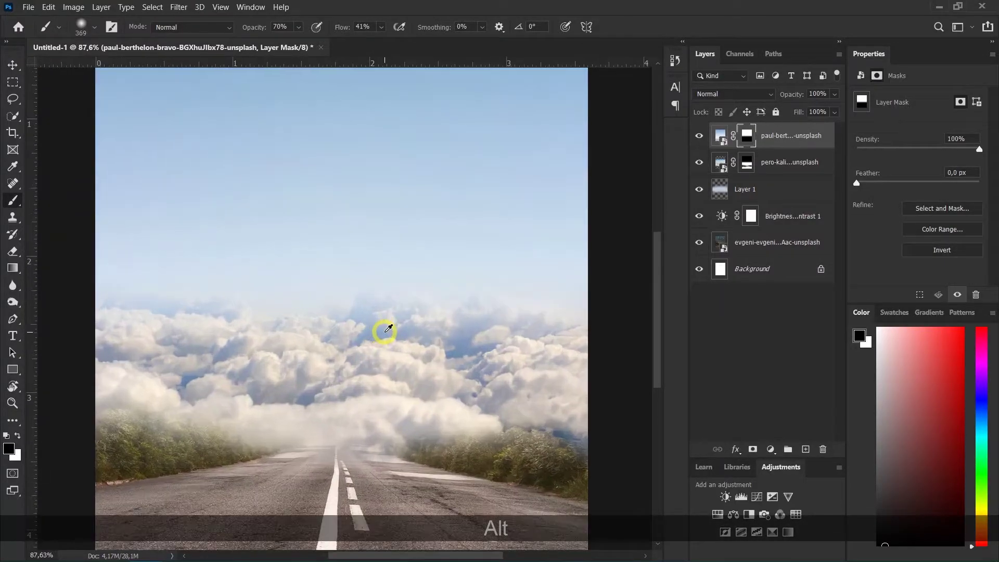
pyautogui.keyDown('alt'); pyautogui.rightClick(414, 315); pyautogui.keyUp('alt')
pyautogui.moveTo(414, 315); pyautogui.dragTo(352, 312)
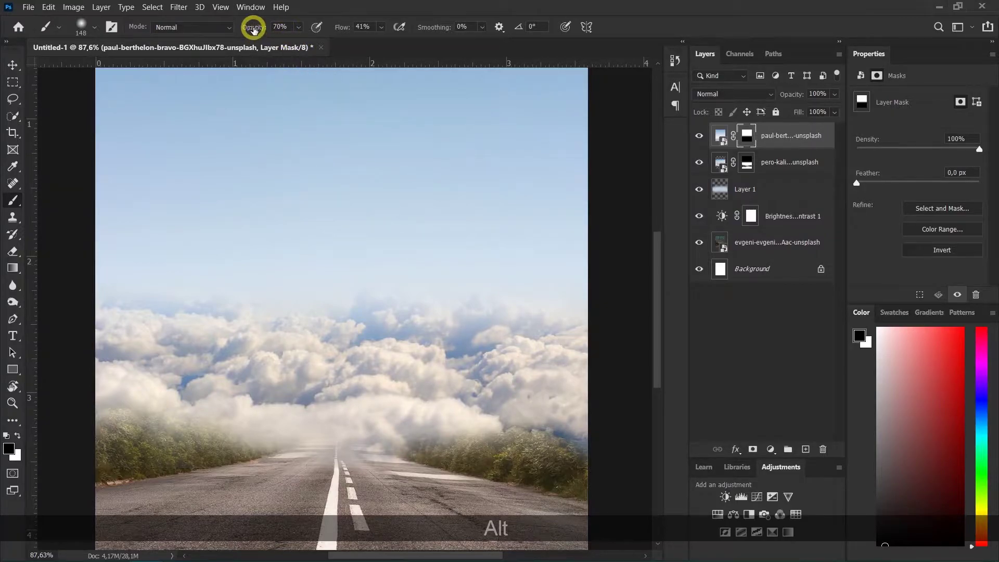
pyautogui.moveTo(254, 29); pyautogui.dragTo(234, 30)
pyautogui.moveTo(366, 263)
pyautogui.mouseDown()
pyautogui.moveTo(413, 273)
pyautogui.moveTo(408, 307)
pyautogui.moveTo(391, 329)
pyautogui.moveTo(422, 340)
pyautogui.moveTo(507, 338)
pyautogui.moveTo(535, 357)
pyautogui.moveTo(545, 350)
pyautogui.moveTo(537, 334)
pyautogui.moveTo(481, 319)
pyautogui.moveTo(392, 327)
pyautogui.mouseUp()
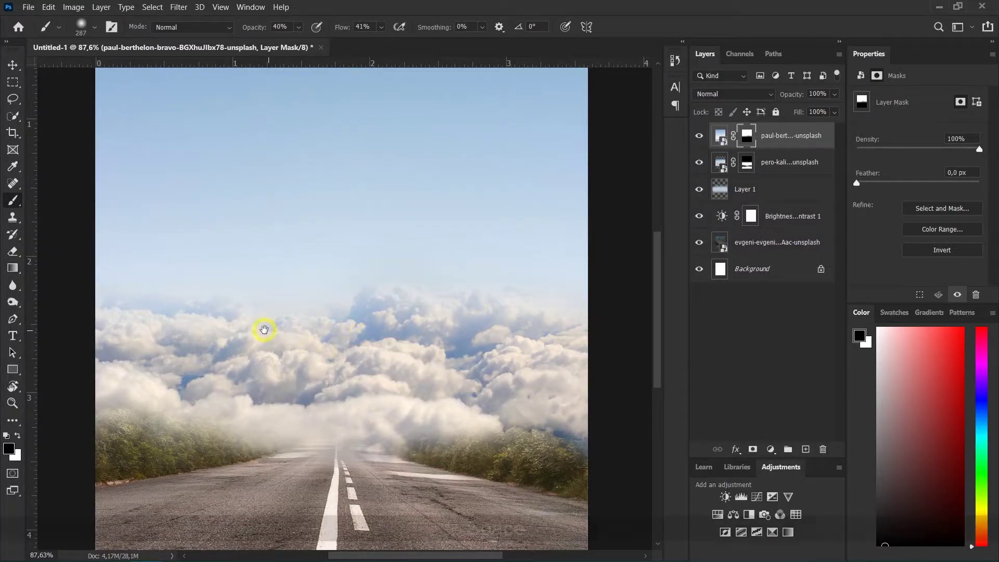
pyautogui.press('space')
pyautogui.moveTo(264, 329); pyautogui.dragTo(335, 339)
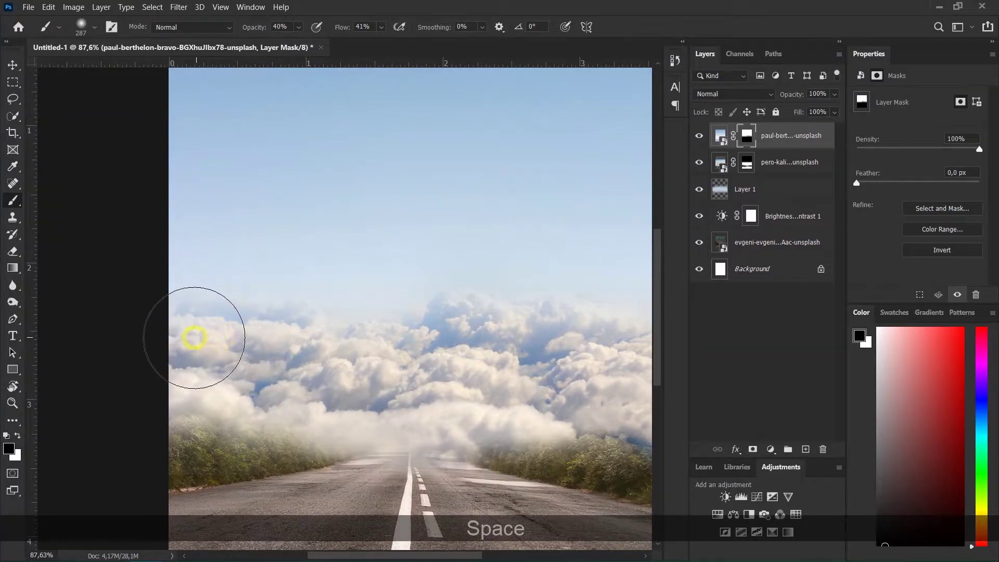
pyautogui.scroll(-5, 311, 369)
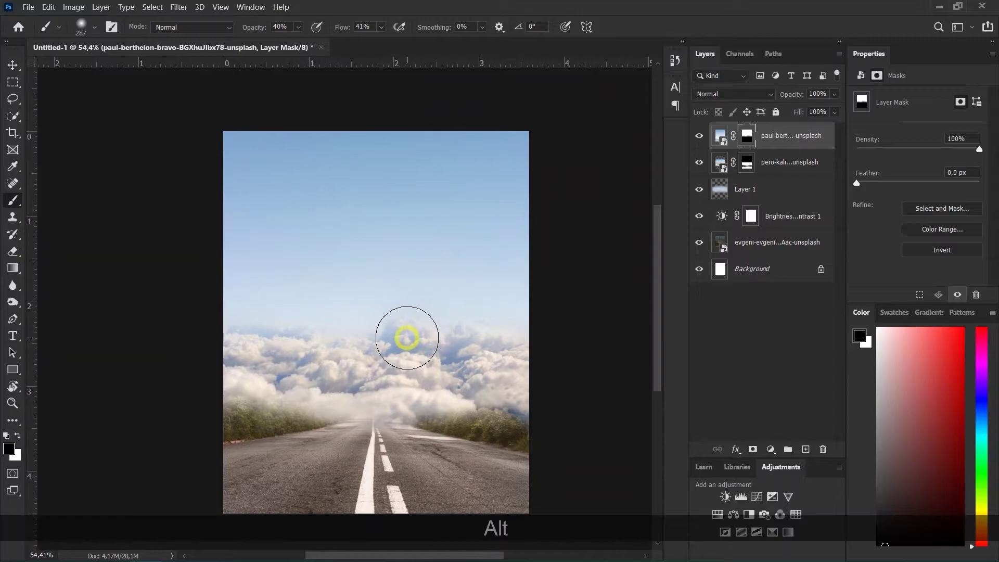
# Paint white on the clouds layer mask over the far end of the road with a 72 px brush at 77% opacity
pyautogui.press('v')
pyautogui.press('alt')
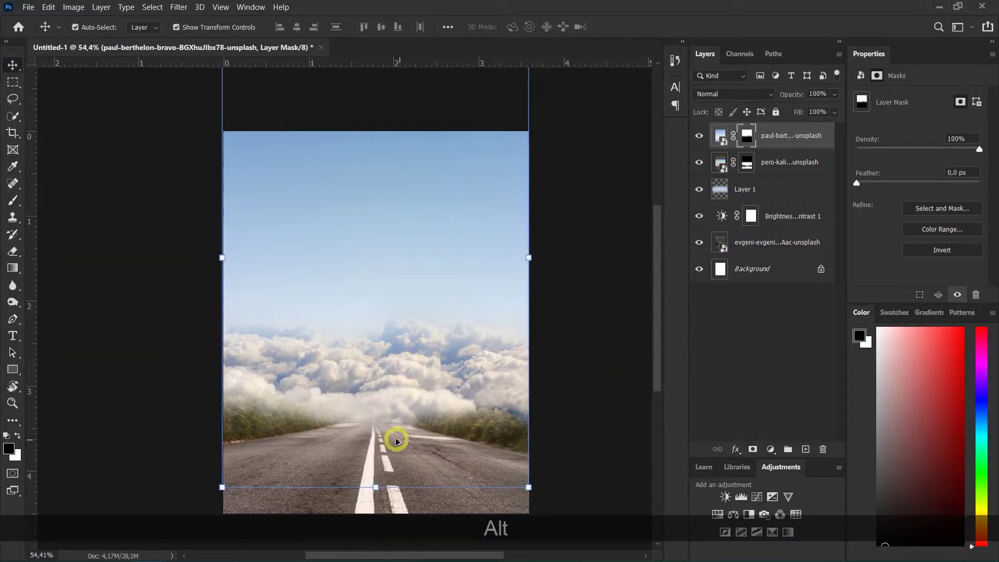
pyautogui.scroll(5, 383, 442)
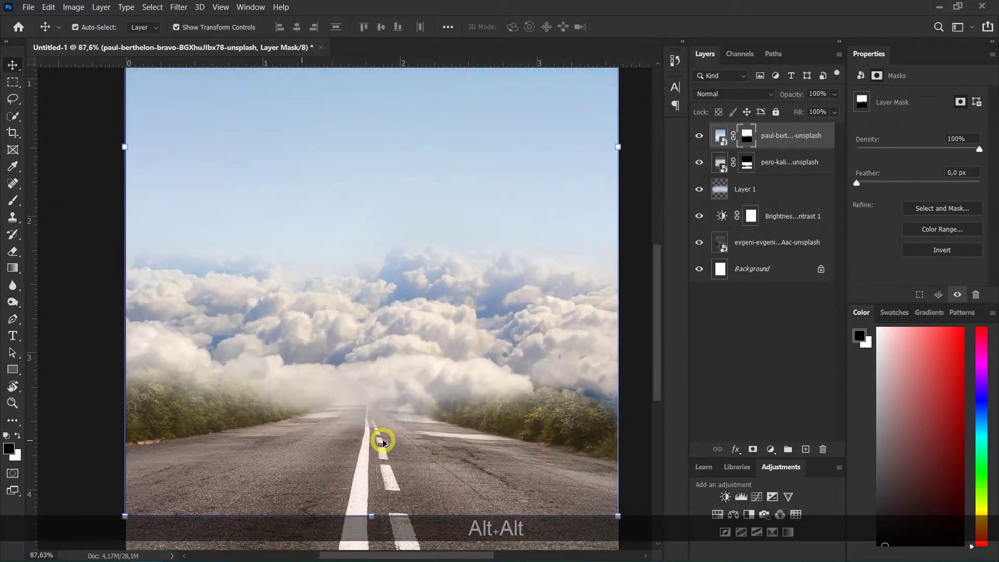
pyautogui.scroll(8, 383, 442)
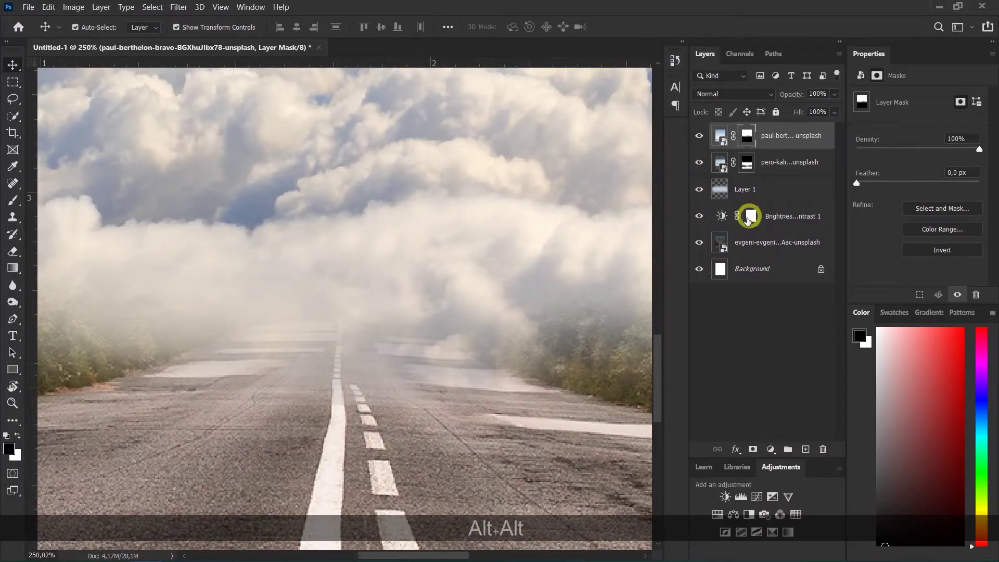
pyautogui.click(746, 162)
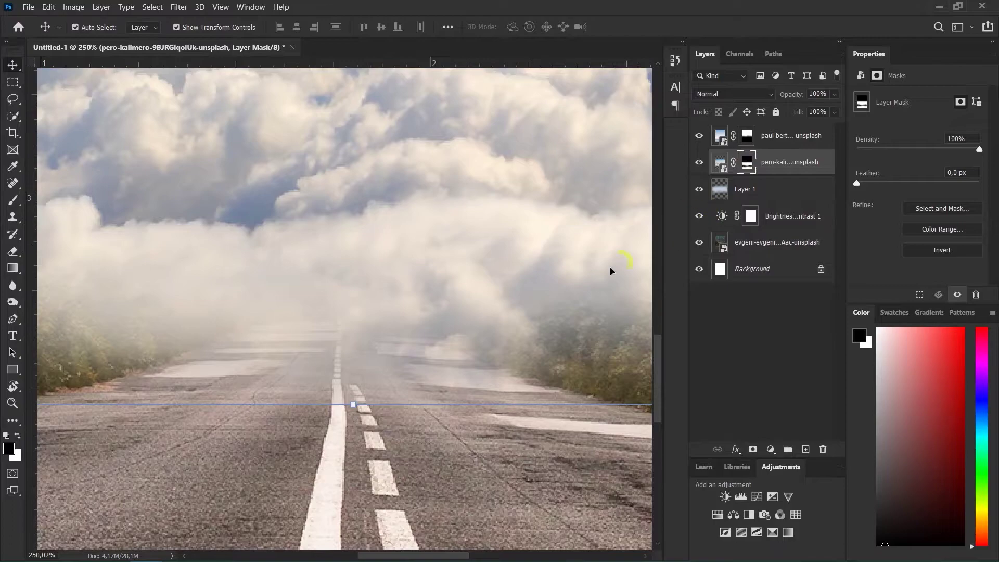
pyautogui.press('b')
pyautogui.moveTo(379, 312); pyautogui.dragTo(198, 350)
pyautogui.hotkey('alt', 'x')
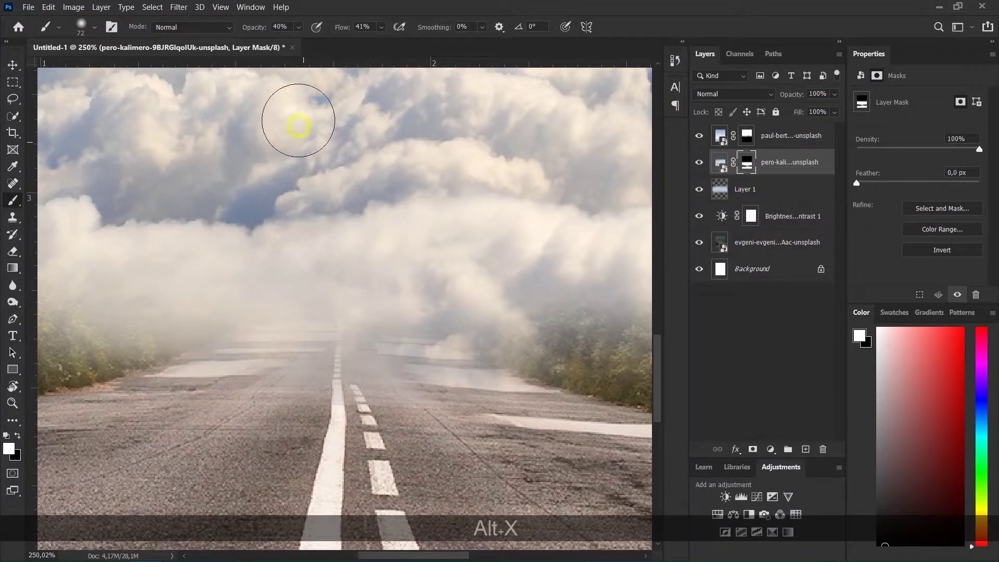
pyautogui.press('Return')
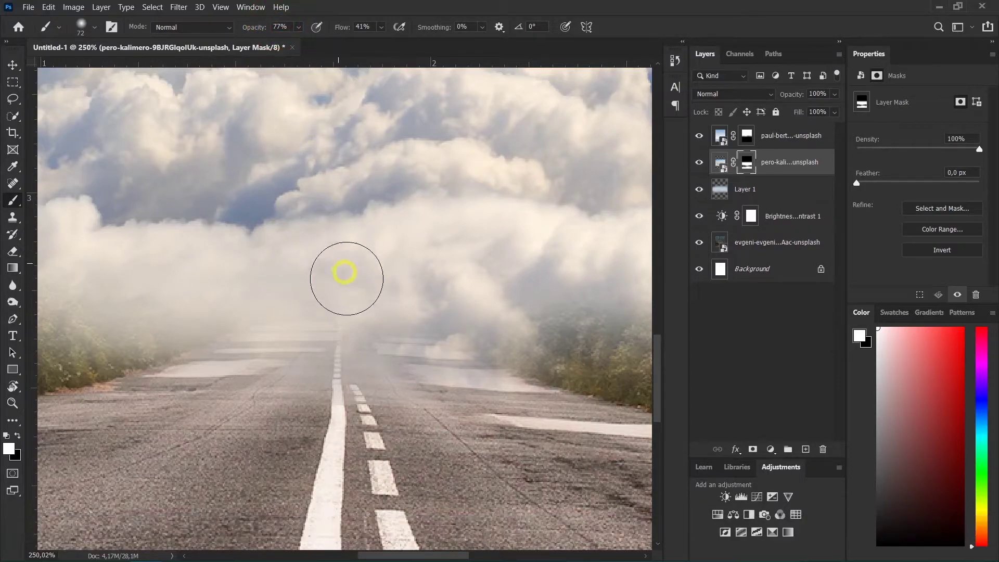
pyautogui.moveTo(310, 317)
pyautogui.mouseDown()
pyautogui.moveTo(406, 318)
pyautogui.moveTo(286, 323)
pyautogui.moveTo(356, 319)
pyautogui.moveTo(241, 307)
pyautogui.moveTo(421, 308)
pyautogui.mouseUp()
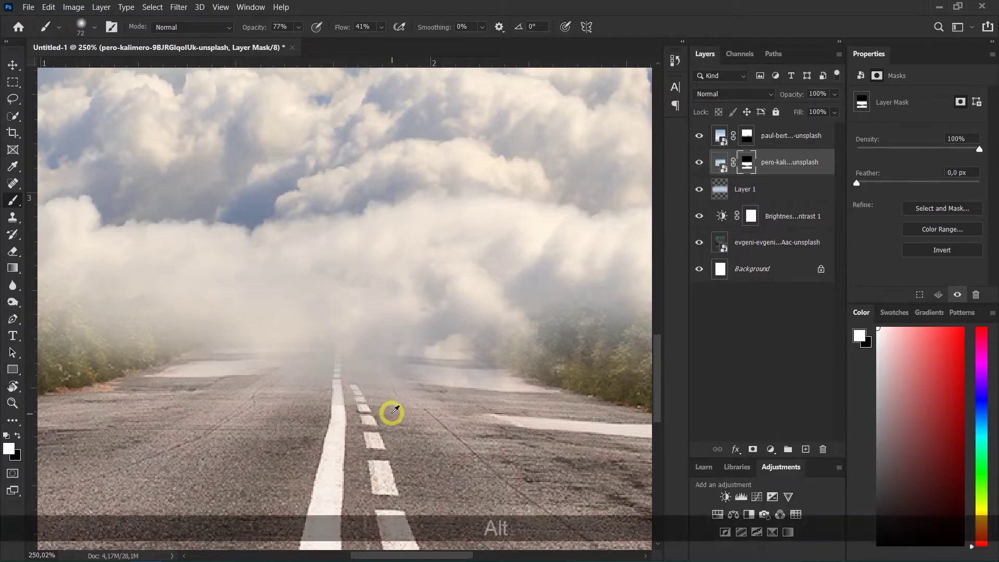
pyautogui.scroll(-5, 393, 410)
pyautogui.scroll(-3, 391, 409)
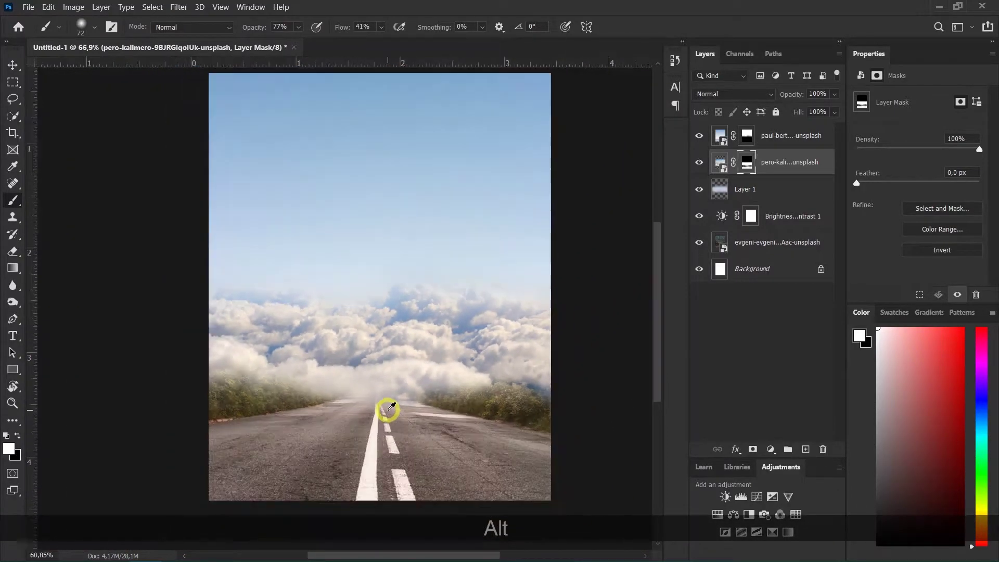
pyautogui.moveTo(402, 334); pyautogui.dragTo(382, 342)
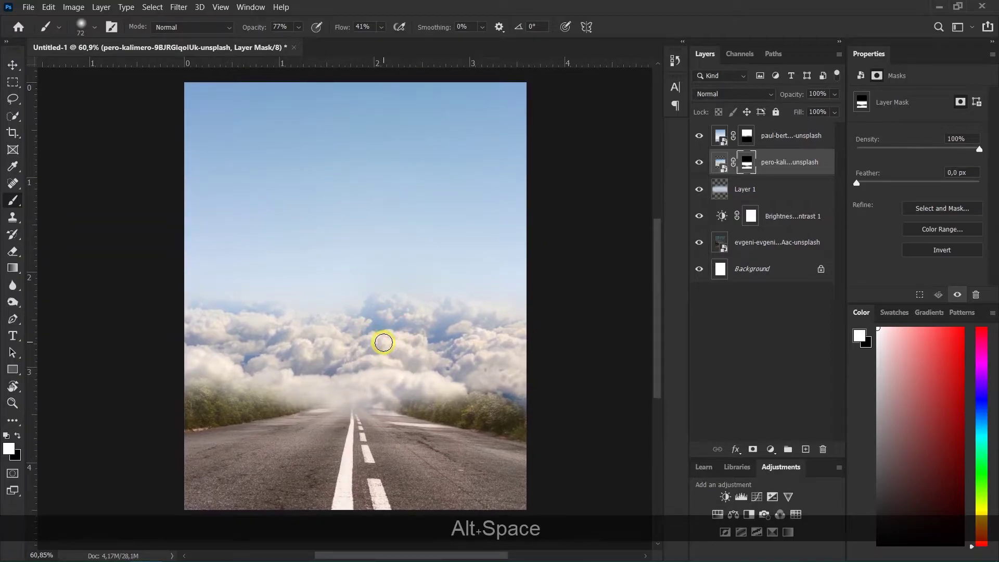
pyautogui.press('v')
pyautogui.click(607, 283)
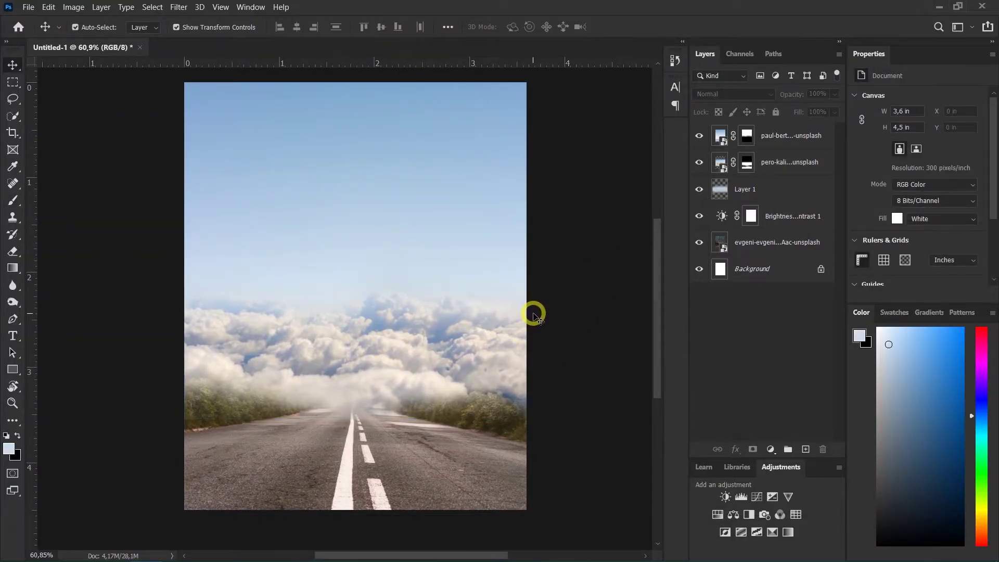
# Place photography-of-night-sky-733475 from the Stock folder, align it with the canvas's upper edge, and scale it to about 5.04%
pyautogui.hotkey('alt', 'Tab')
pyautogui.click(320, 403)
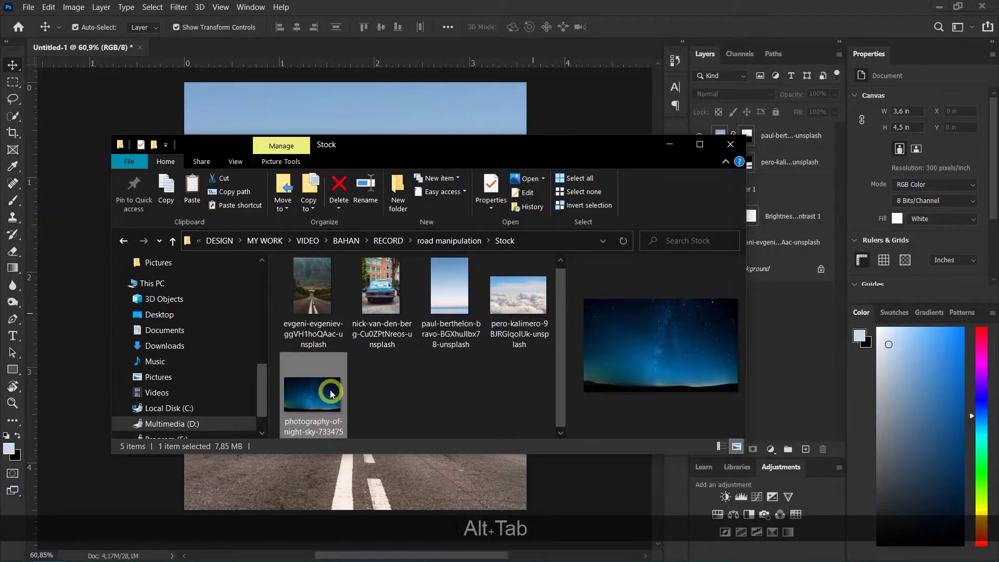
pyautogui.moveTo(315, 392); pyautogui.dragTo(329, 481)
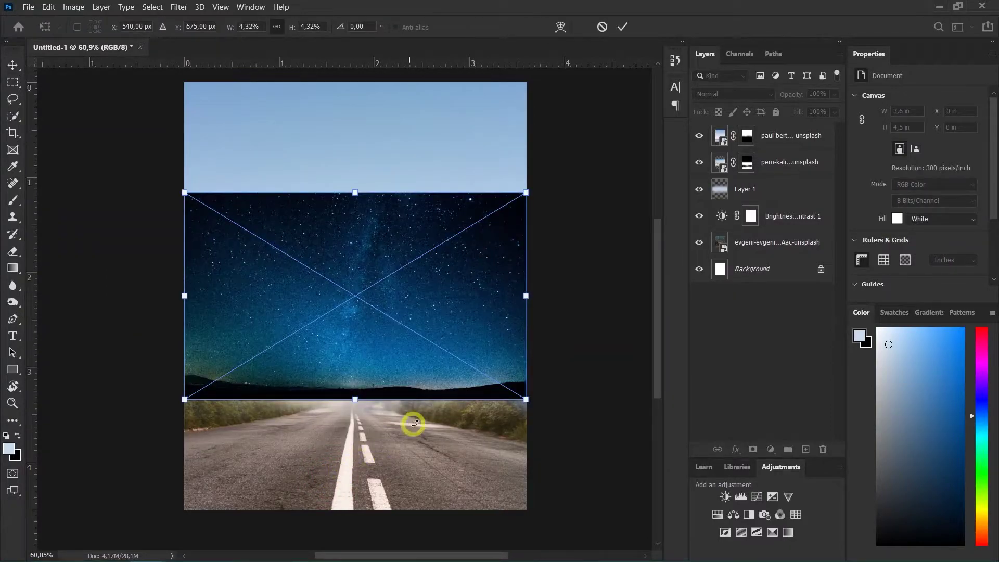
pyautogui.moveTo(407, 352); pyautogui.dragTo(399, 237)
pyautogui.moveTo(360, 298); pyautogui.dragTo(360, 328)
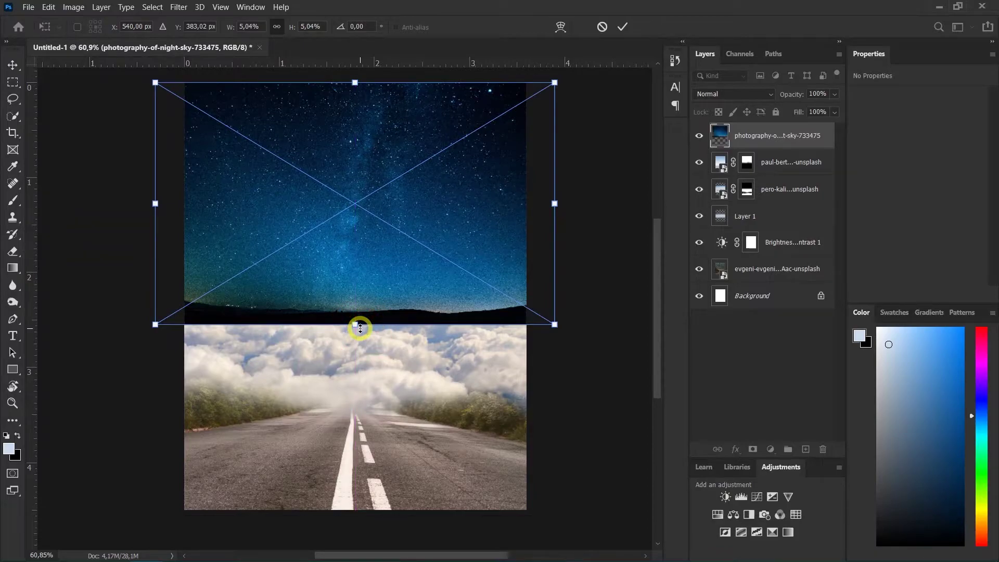
pyautogui.press('Return')
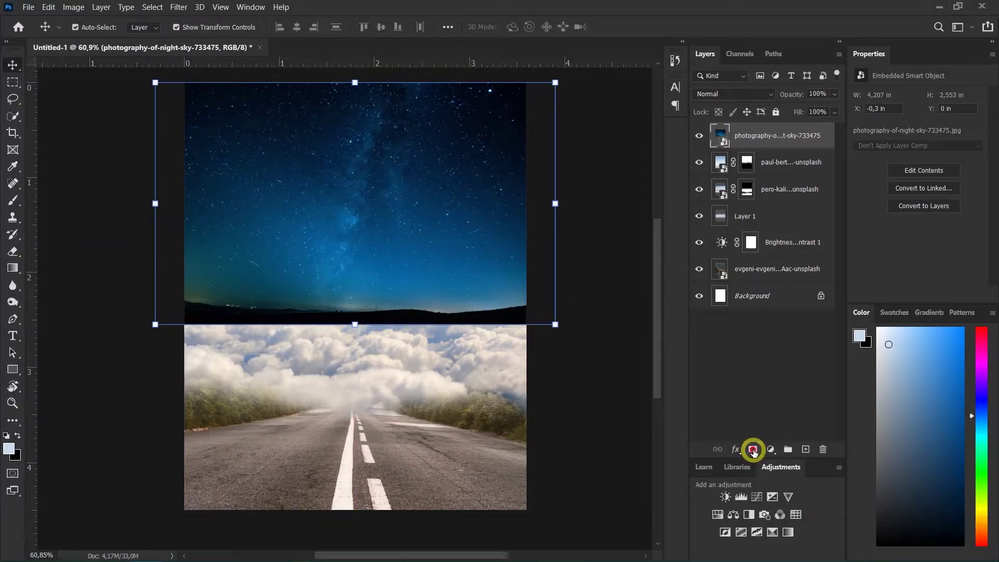
# Add a layer mask to the night sky photo and draw short vertical gradients that fade its dark horizon into the clouds
pyautogui.click(752, 449)
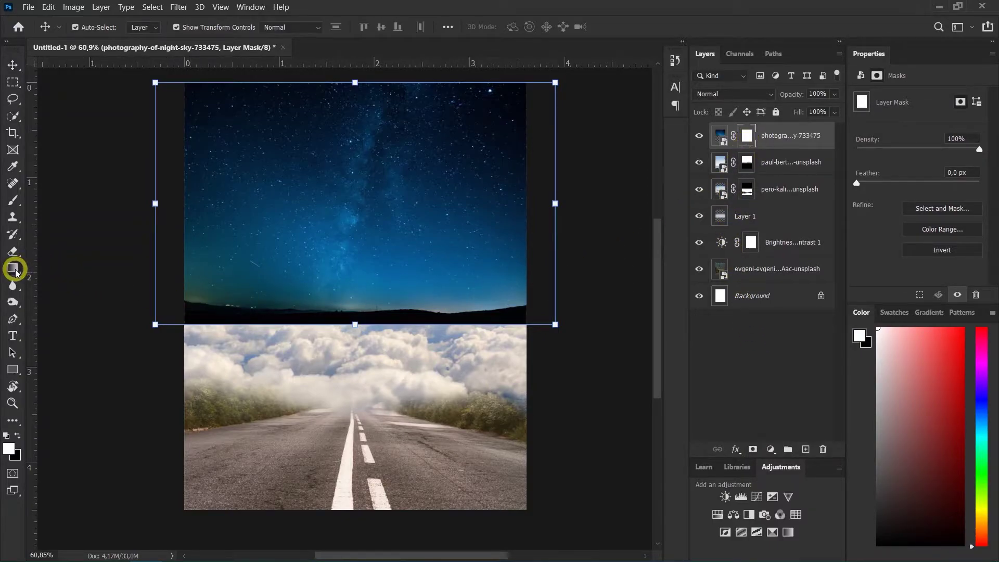
pyautogui.click(14, 268)
pyautogui.moveTo(359, 298); pyautogui.dragTo(356, 338)
pyautogui.moveTo(357, 272); pyautogui.dragTo(358, 312)
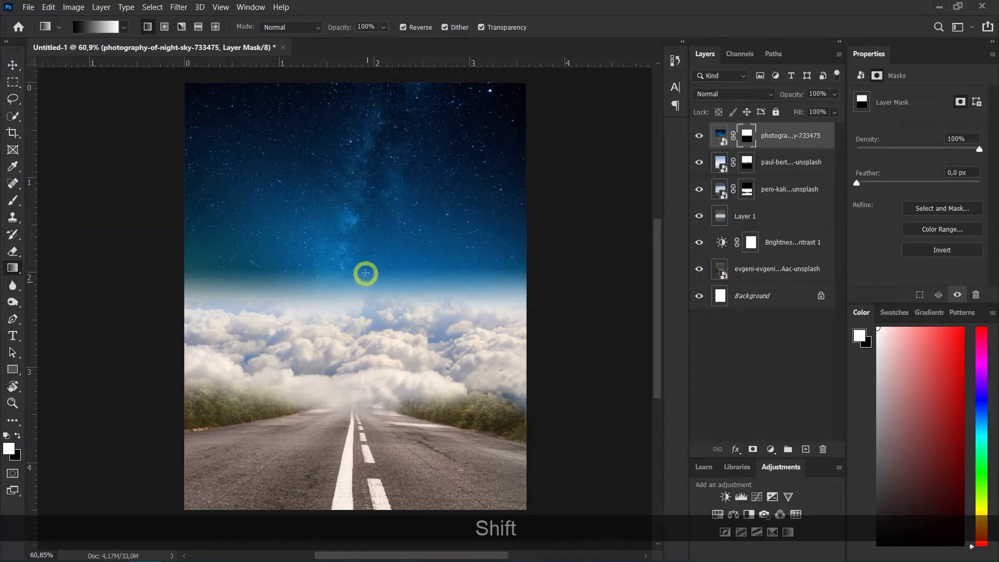
# Enlarge the masked night sky layer to about 106.65% from its lower edge and set its blend mode to Overlay
pyautogui.hotkey('ctrl', 't')
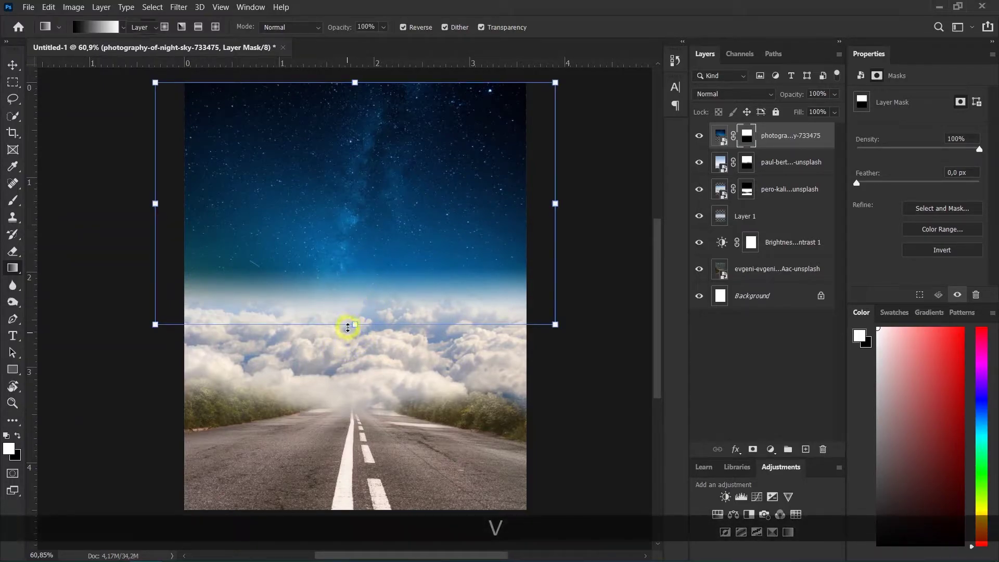
pyautogui.moveTo(355, 324); pyautogui.dragTo(356, 343)
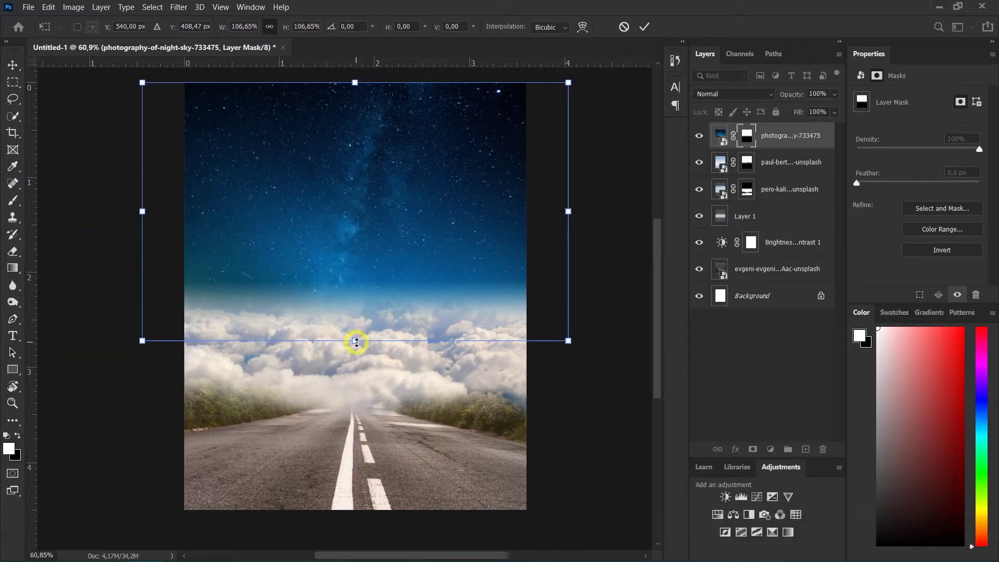
pyautogui.press('Return')
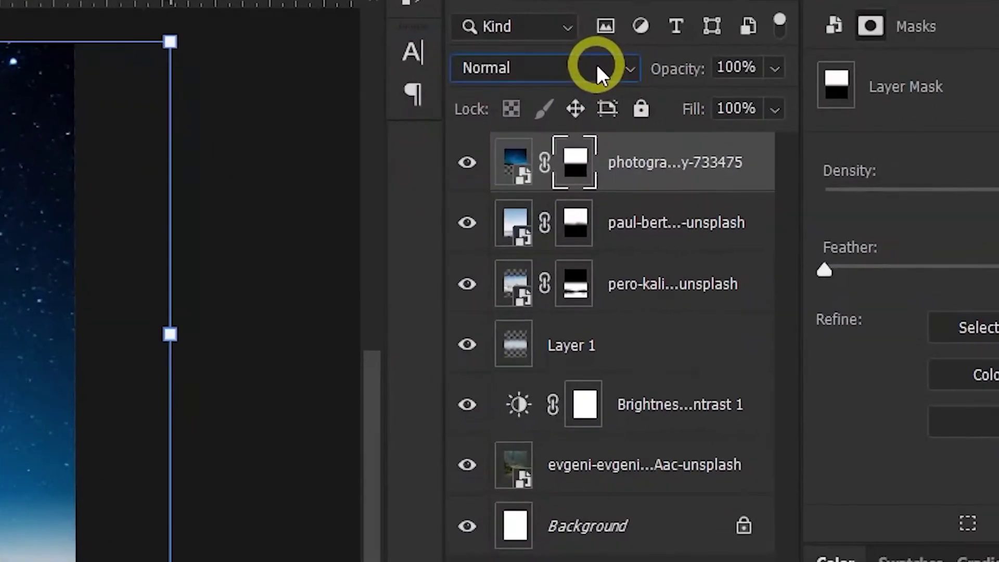
pyautogui.click(754, 94)
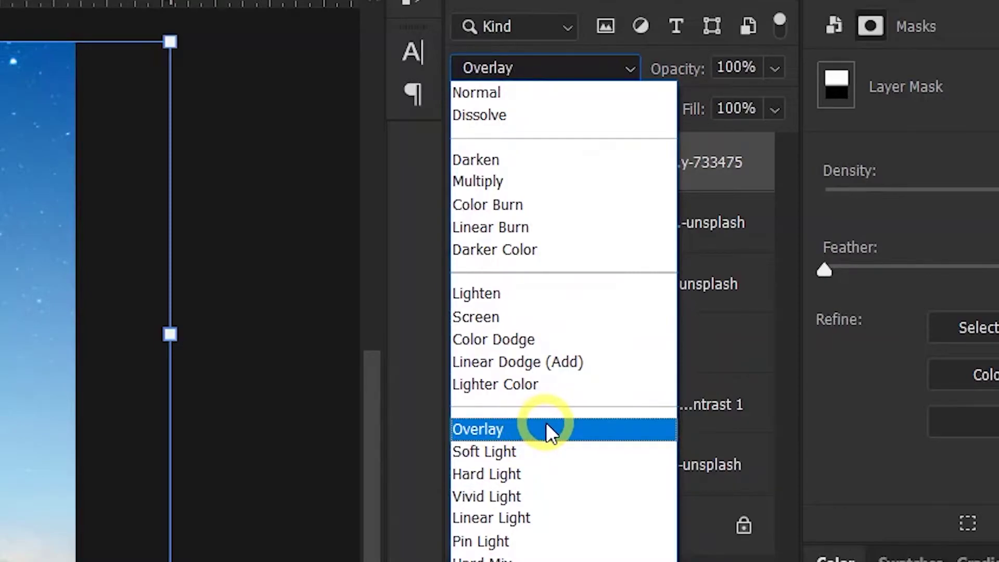
pyautogui.click(545, 422)
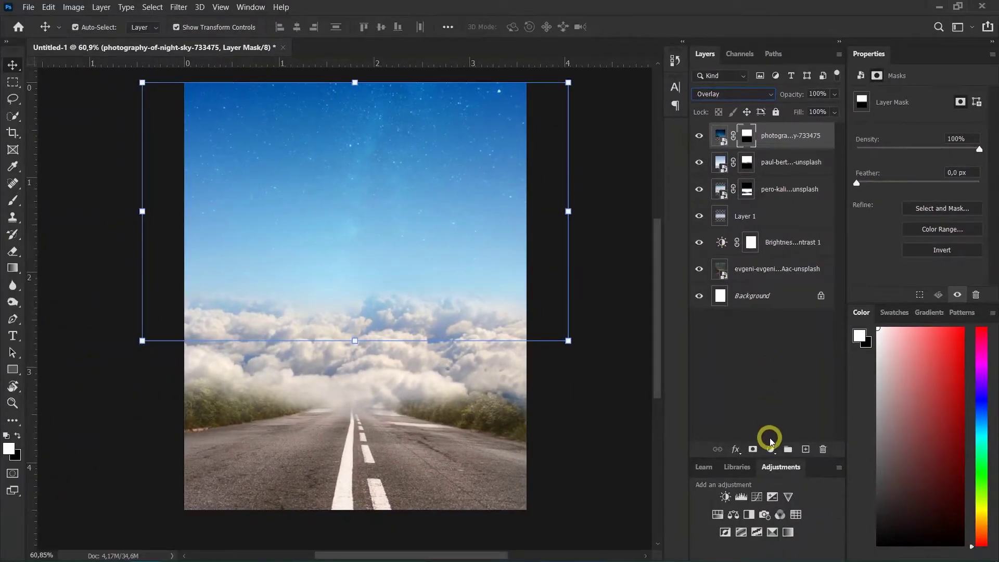
# Add a Brightness/Contrast adjustment layer above the night sky photo and clip it to that layer
pyautogui.click(771, 450)
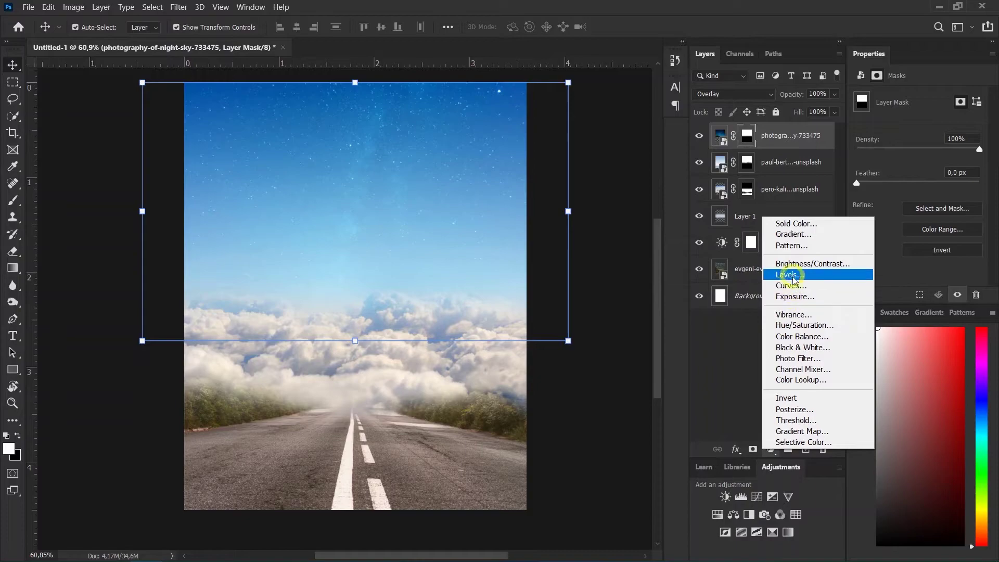
pyautogui.click(818, 264)
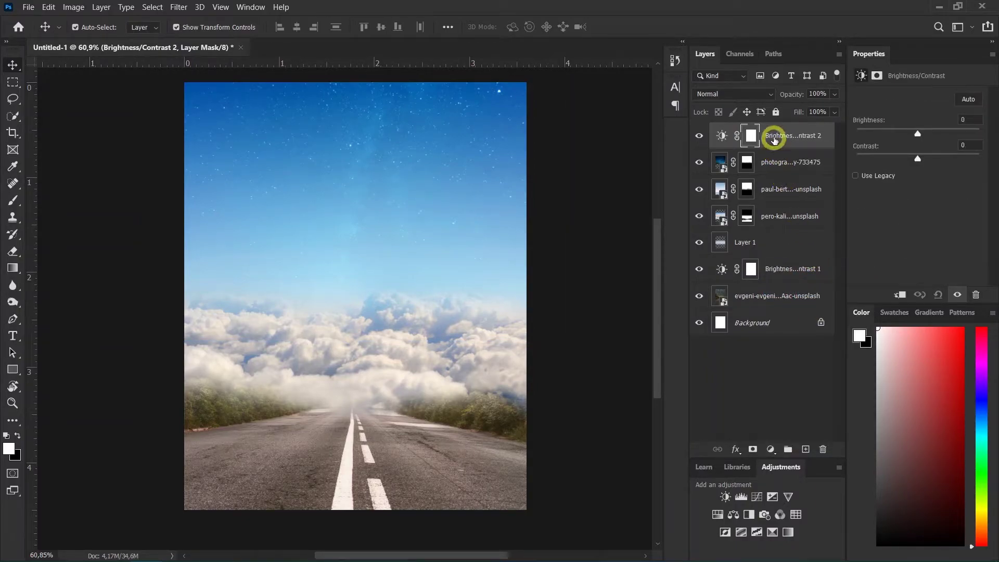
pyautogui.rightClick(774, 138)
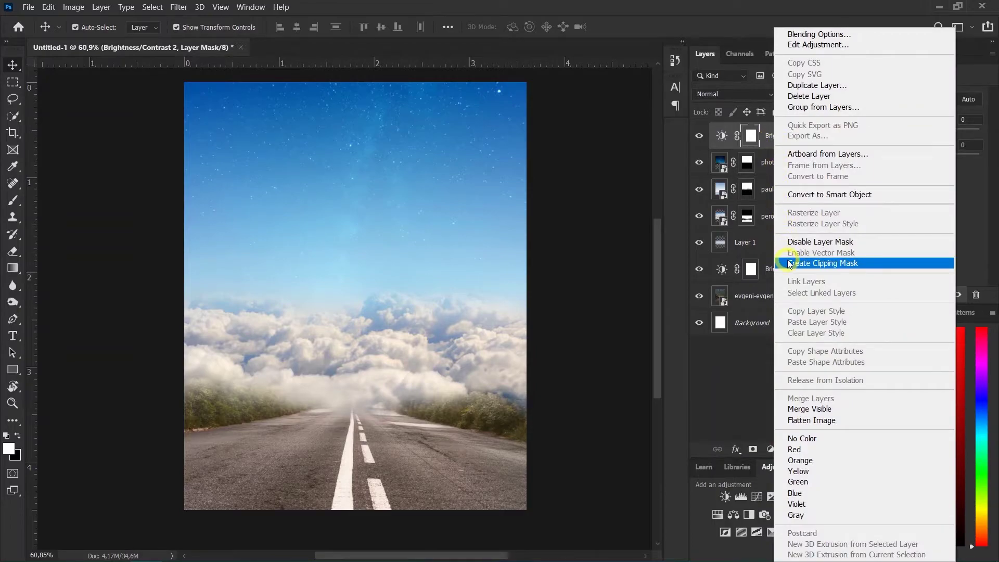
pyautogui.click(873, 269)
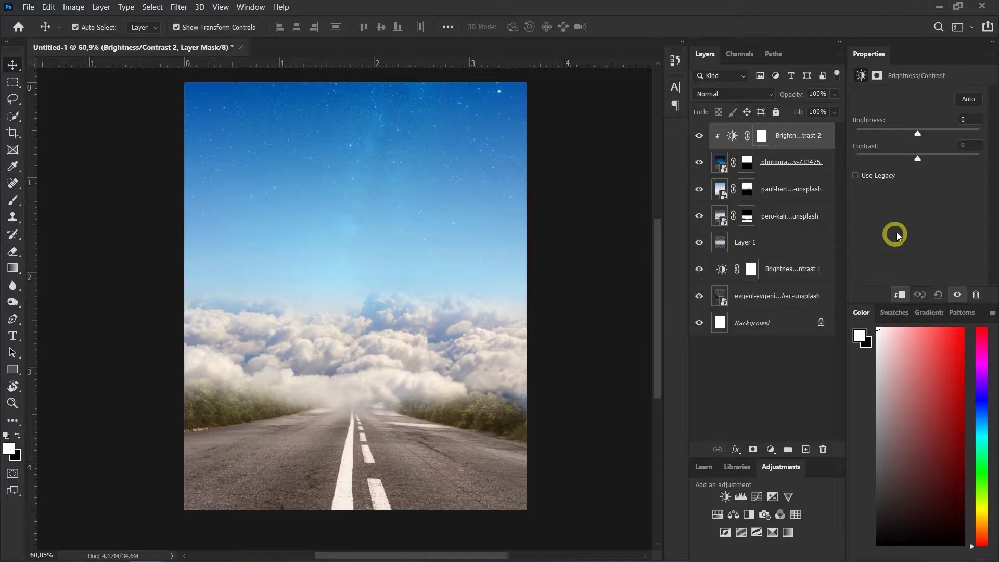
# Set the clipped adjustment's contrast to 48 and its brightness to about 22, then deselect the layer
pyautogui.moveTo(920, 158); pyautogui.dragTo(953, 138)
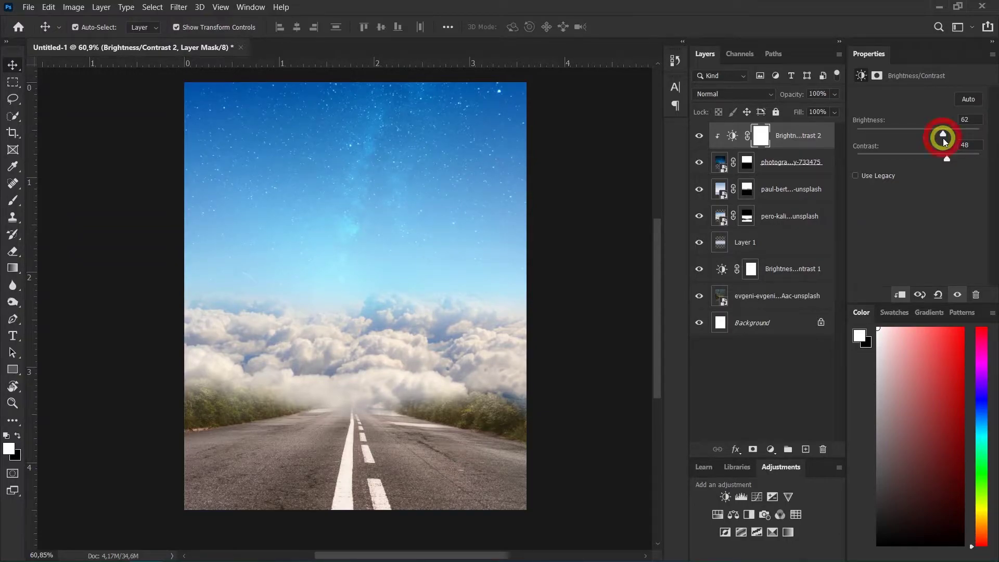
pyautogui.moveTo(942, 141); pyautogui.dragTo(933, 136)
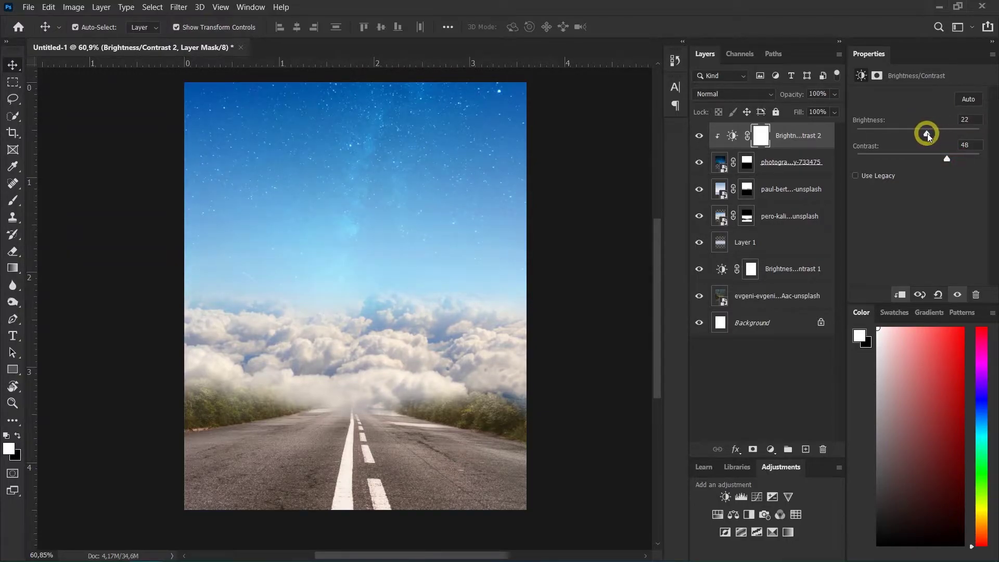
pyautogui.click(946, 159)
pyautogui.click(728, 375)
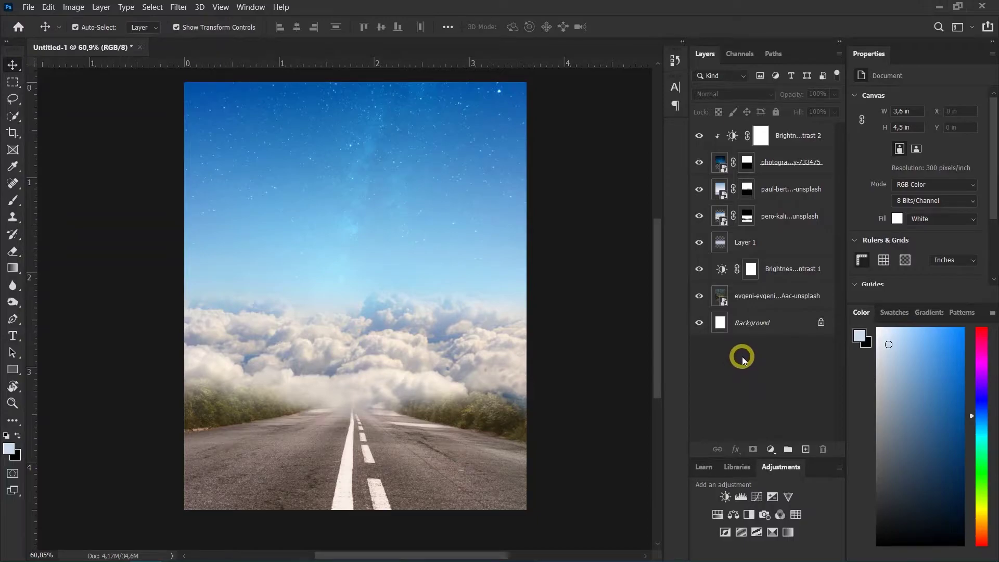
# Target the night sky layer's mask and set up the Brush tool with its opacity lowered to 38%
pyautogui.click(746, 163)
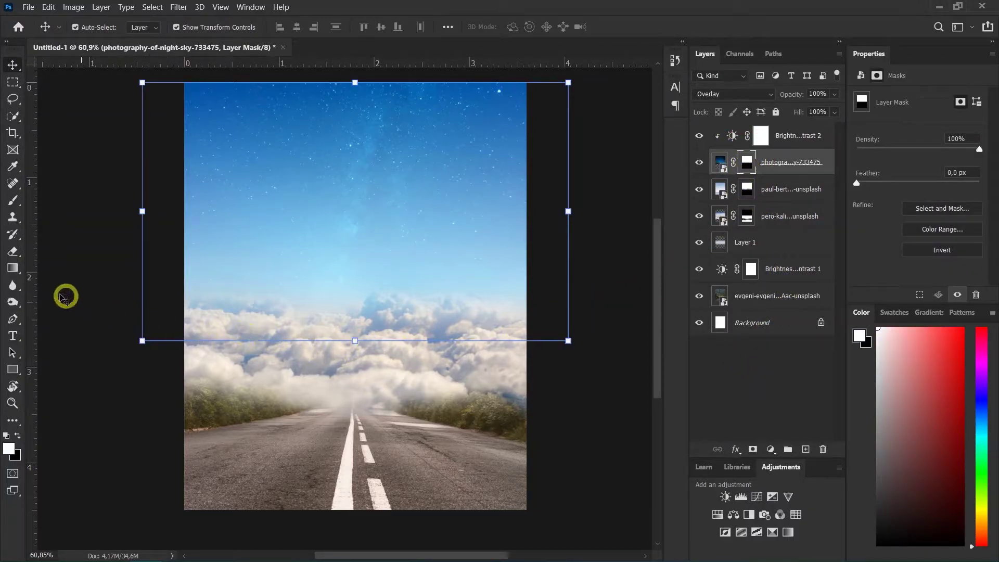
pyautogui.click(12, 200)
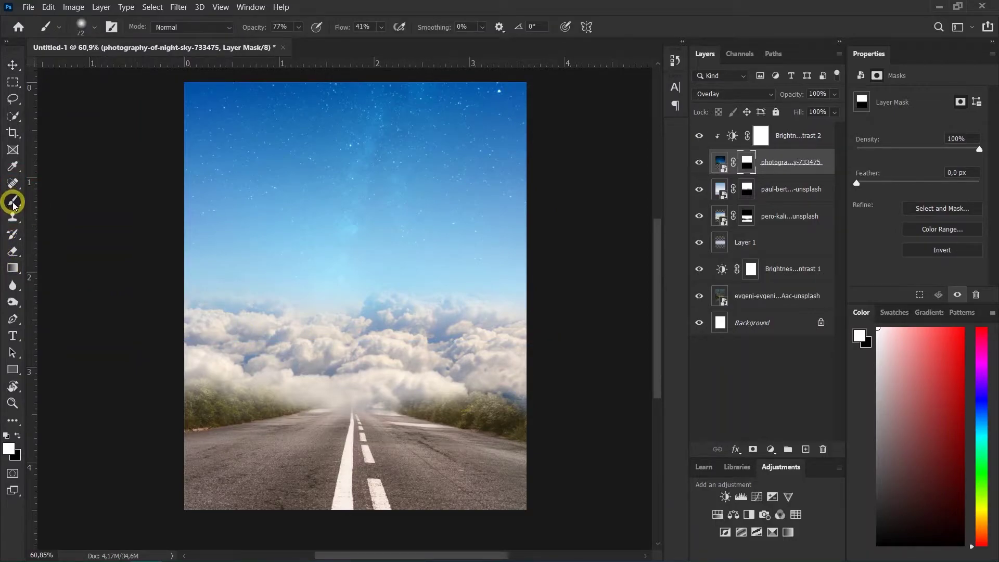
pyautogui.moveTo(257, 30); pyautogui.dragTo(247, 30)
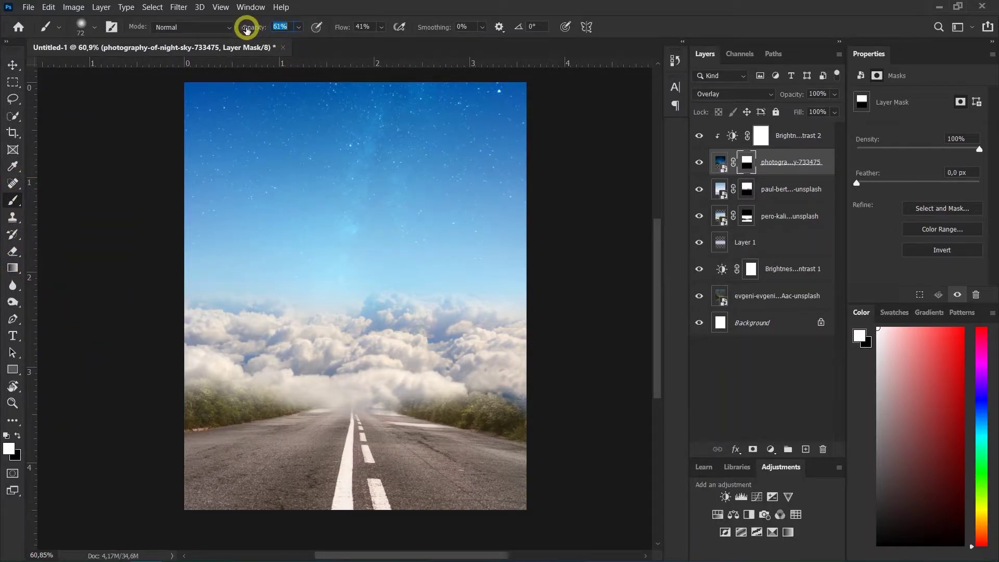
pyautogui.moveTo(252, 318); pyautogui.dragTo(372, 334)
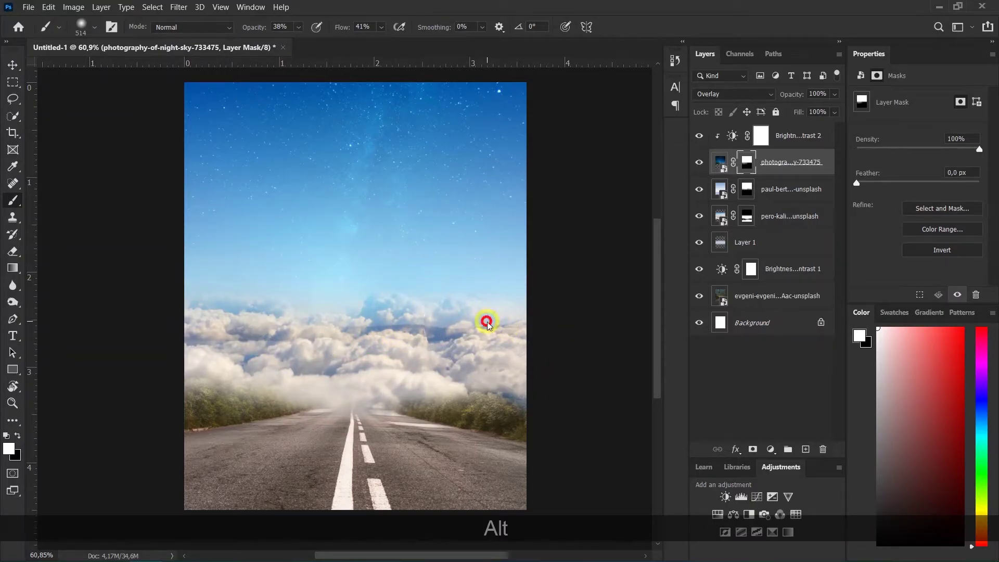
pyautogui.hotkey('ctrl', 'z')
pyautogui.hotkey('ctrl', 'z')
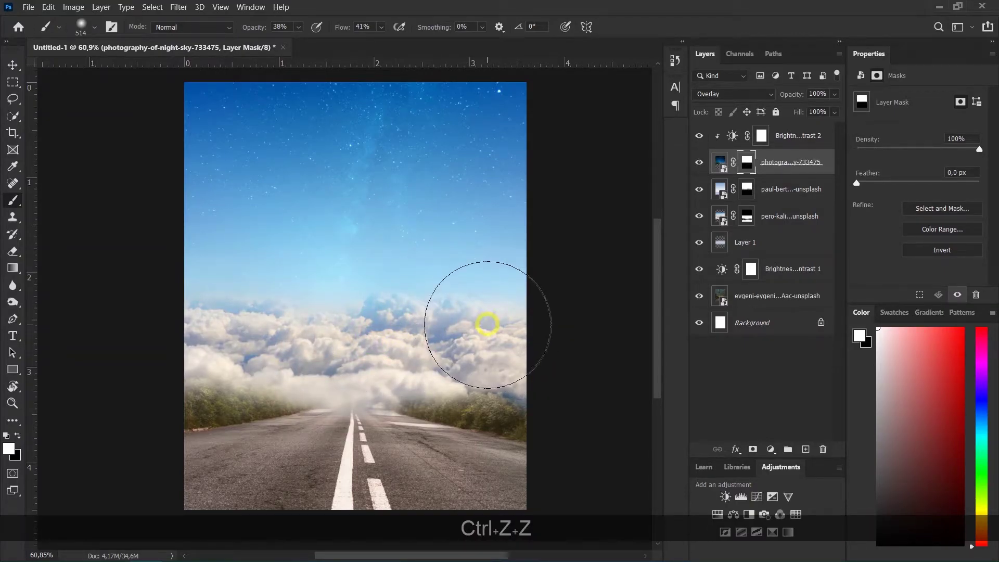
# Paint black with the large soft brush on the night sky mask along the cloud horizon, and deselect the layer
pyautogui.press('x')
pyautogui.press('x')
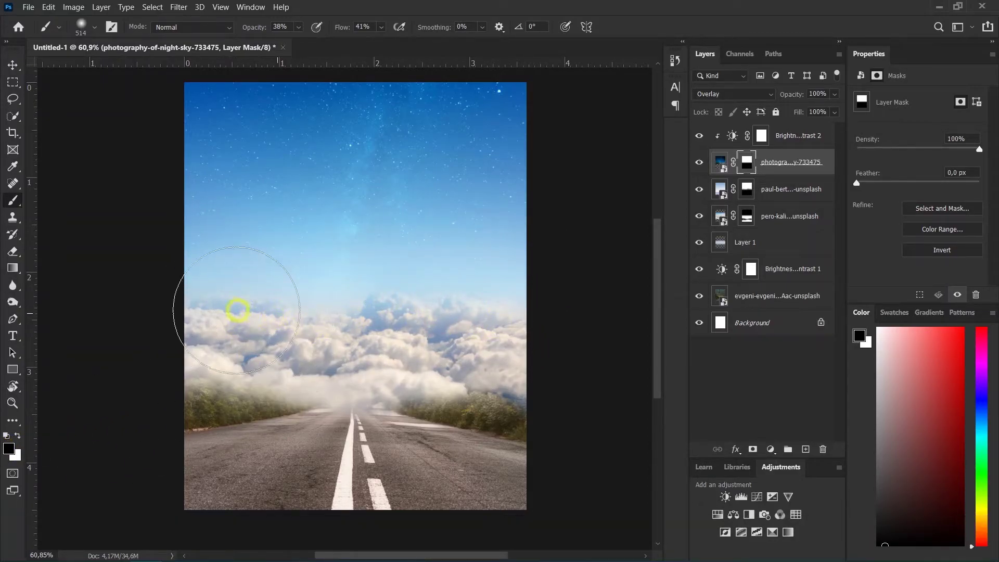
pyautogui.click(409, 341)
pyautogui.press('v')
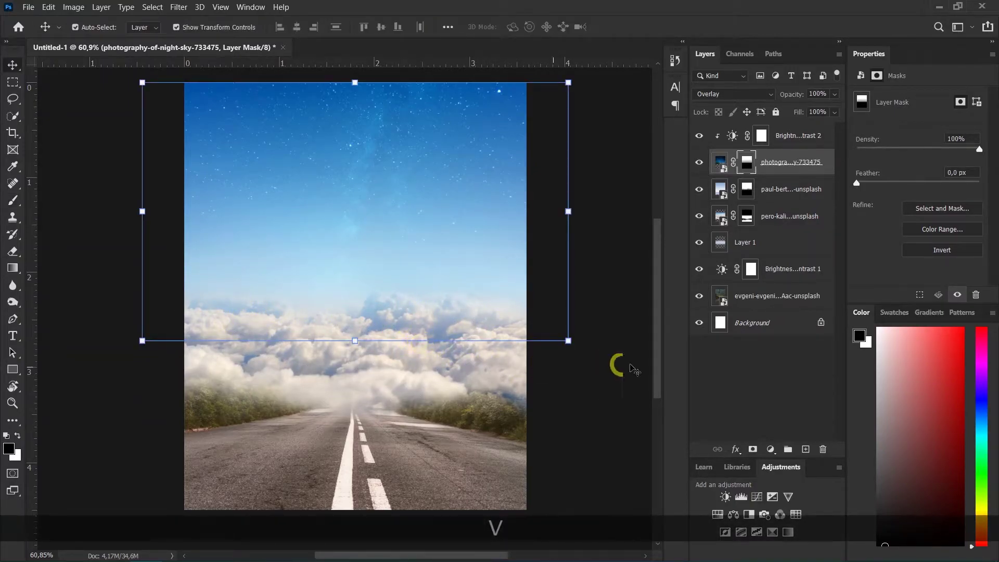
pyautogui.click(731, 374)
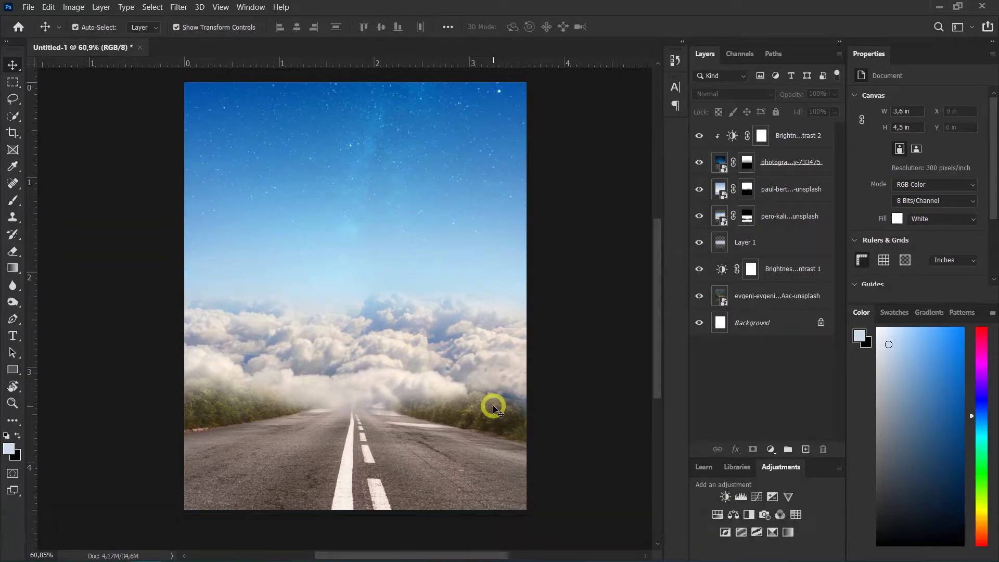
# Switch to the Stock folder in File Explorer and place the blue car photo into the composition at its default size
pyautogui.hotkey('alt', 'Tab')
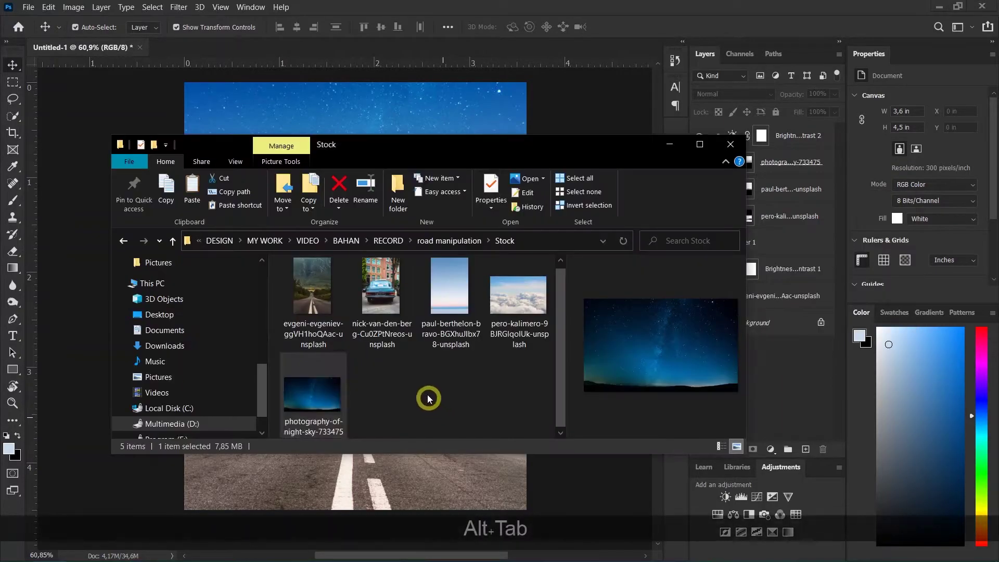
pyautogui.click(368, 291)
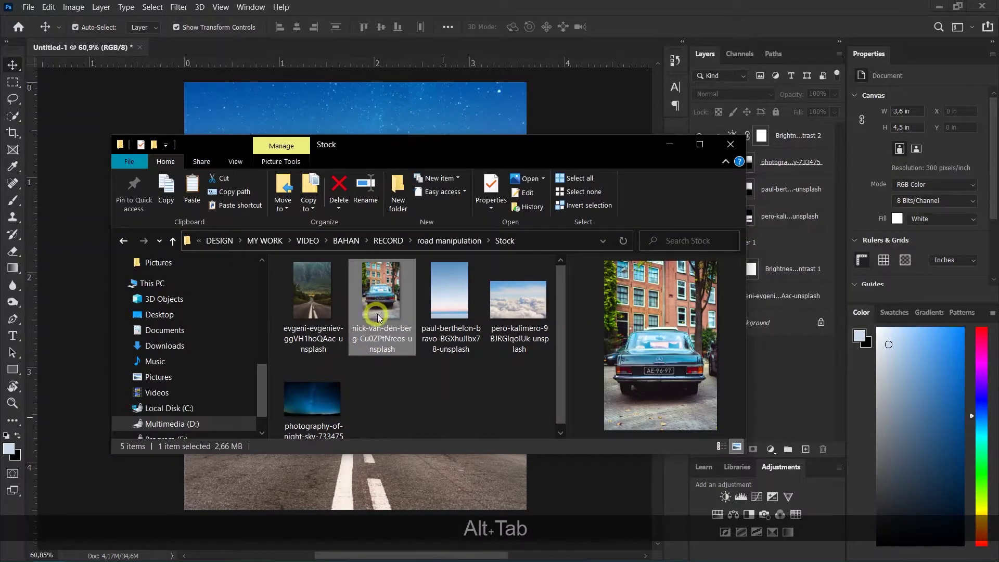
pyautogui.moveTo(378, 318); pyautogui.dragTo(374, 500)
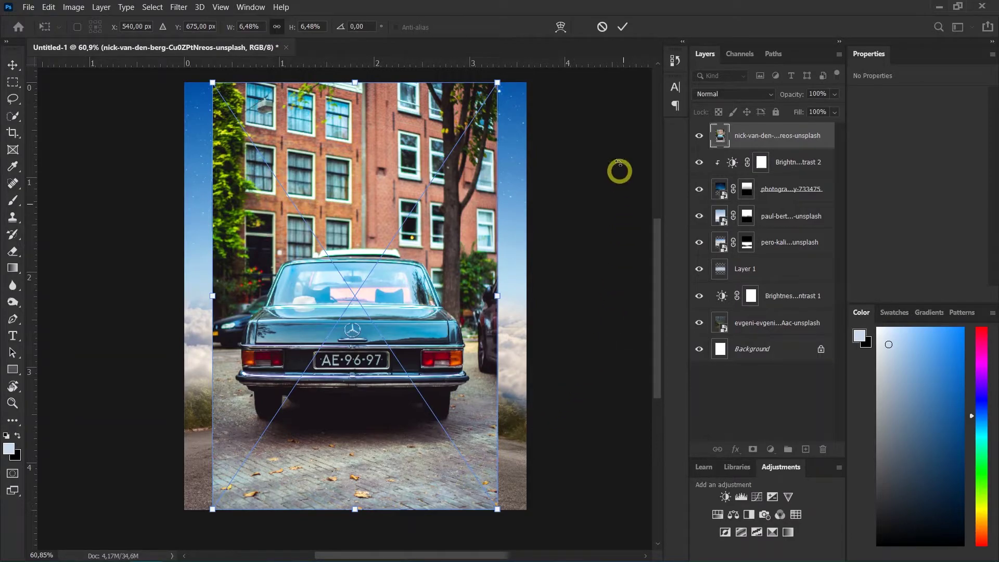
pyautogui.click(623, 29)
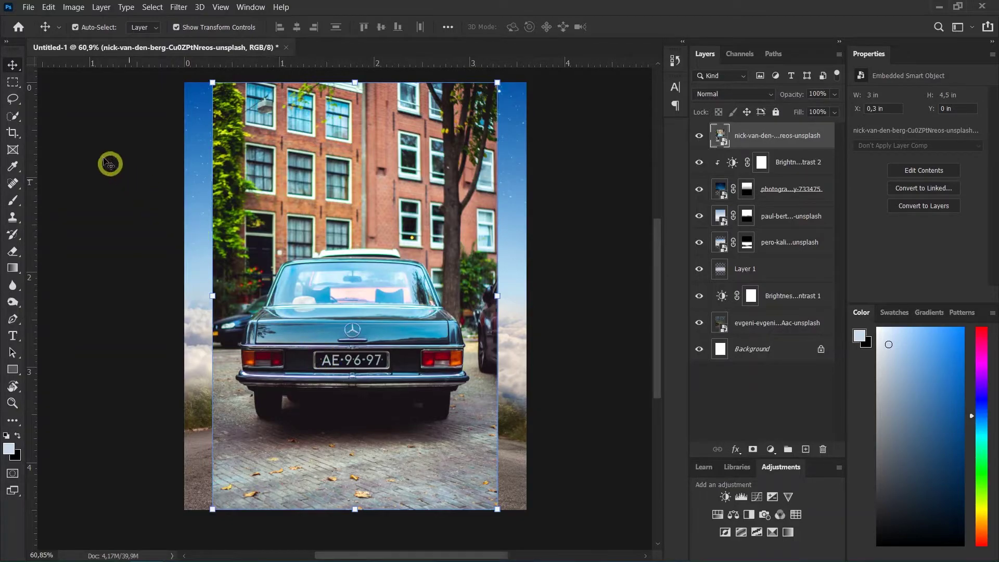
# Select the blue car with Select Subject, and subtract the parked car behind it and the spill beside its left wheel
pyautogui.click(14, 116)
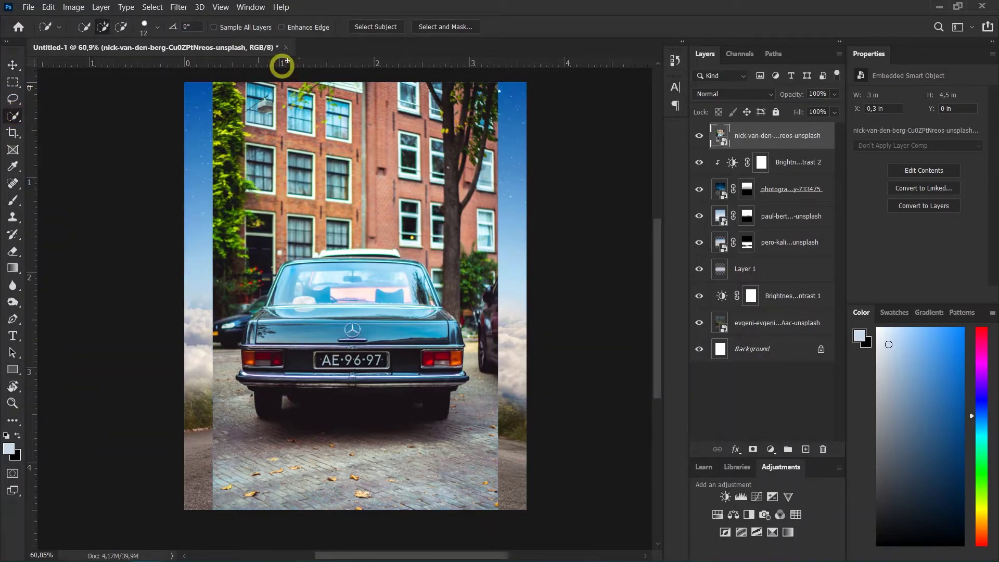
pyautogui.click(370, 30)
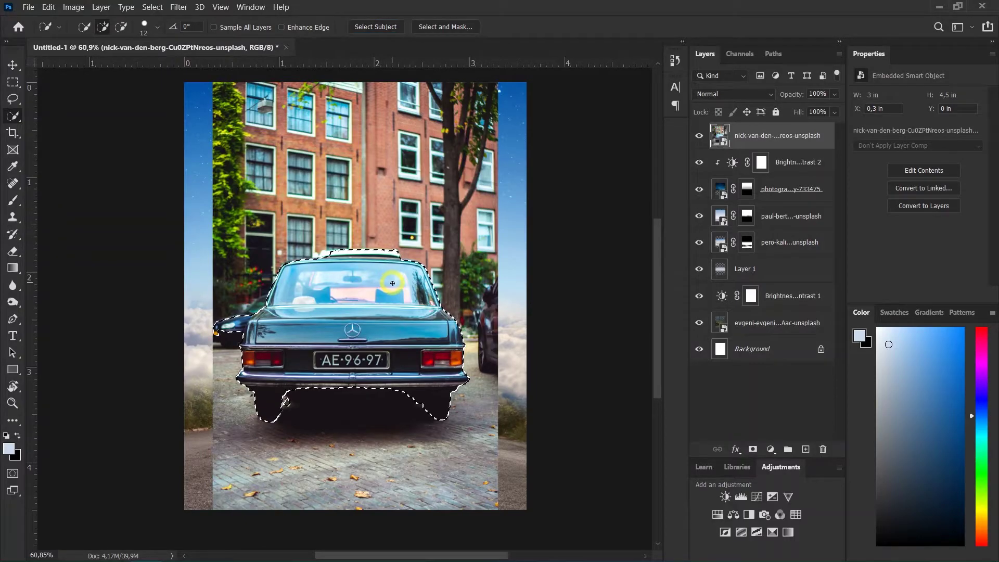
pyautogui.keyDown('alt'); pyautogui.scroll(5, 252, 333); pyautogui.keyUp('alt')
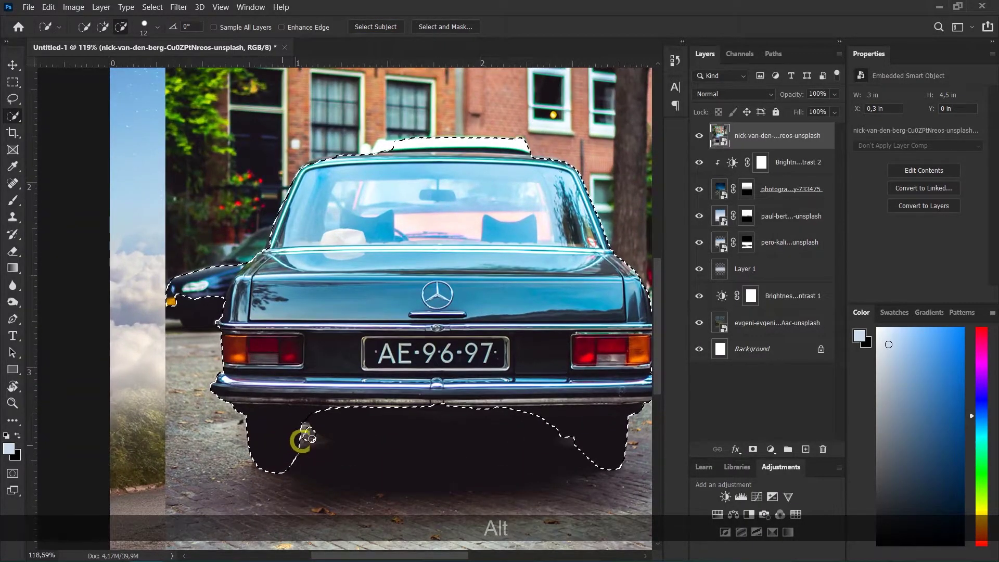
pyautogui.moveTo(308, 437)
pyautogui.mouseDown()
pyautogui.moveTo(313, 431)
pyautogui.moveTo(306, 452)
pyautogui.mouseUp()
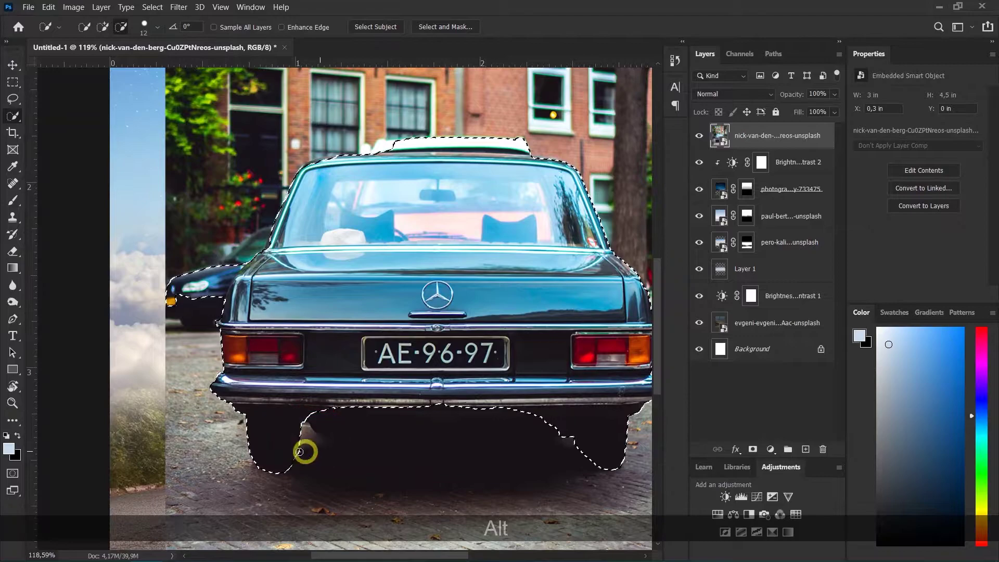
pyautogui.moveTo(185, 283)
pyautogui.mouseDown()
pyautogui.moveTo(178, 271)
pyautogui.moveTo(180, 303)
pyautogui.mouseUp()
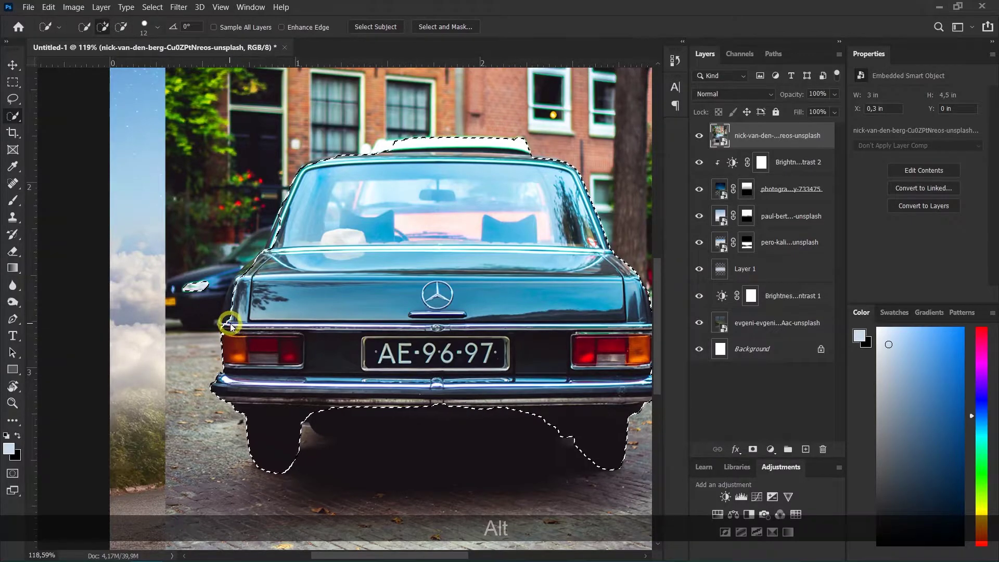
pyautogui.click(192, 274)
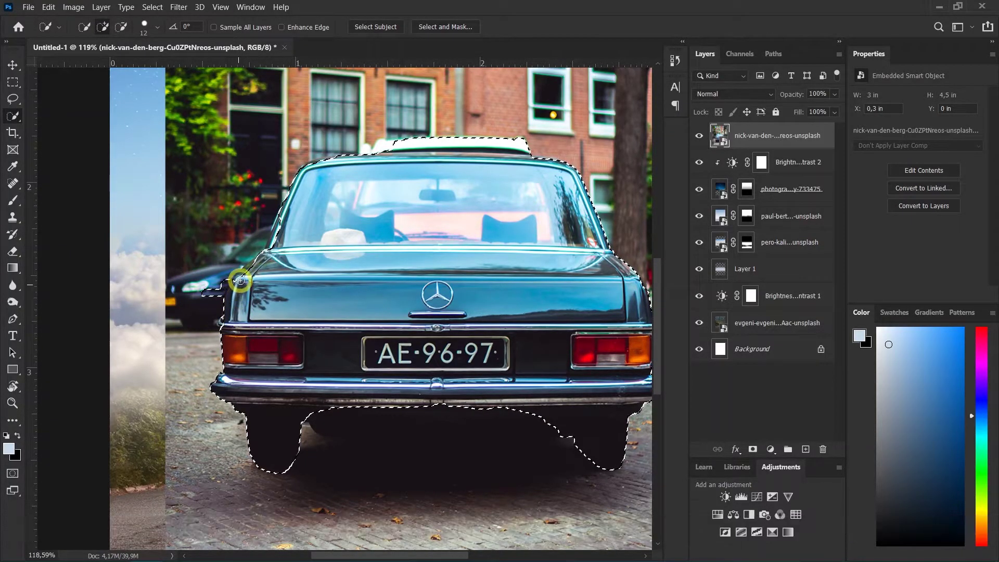
pyautogui.press('alt')
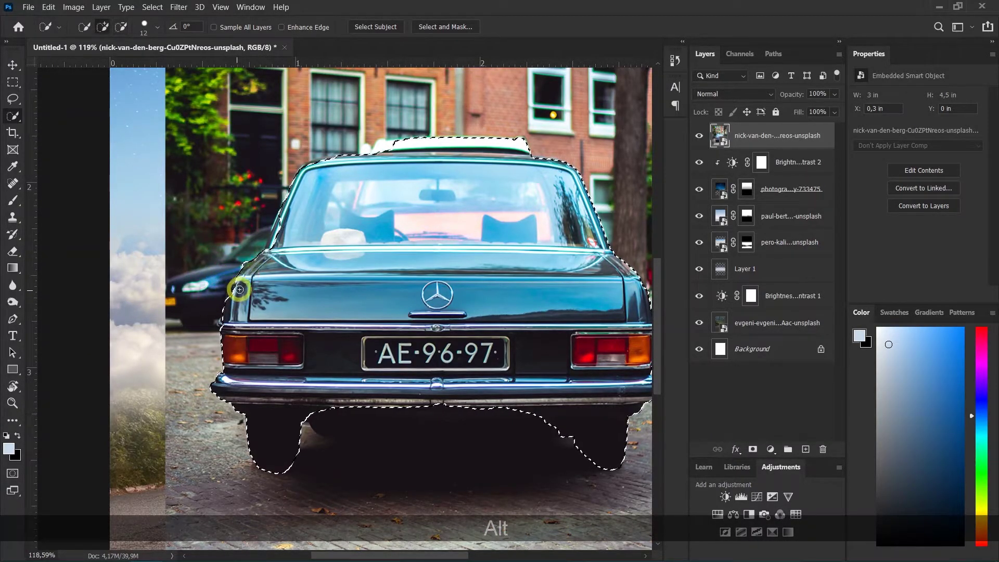
pyautogui.keyDown('alt'); pyautogui.scroll(4, 231, 286); pyautogui.keyUp('alt')
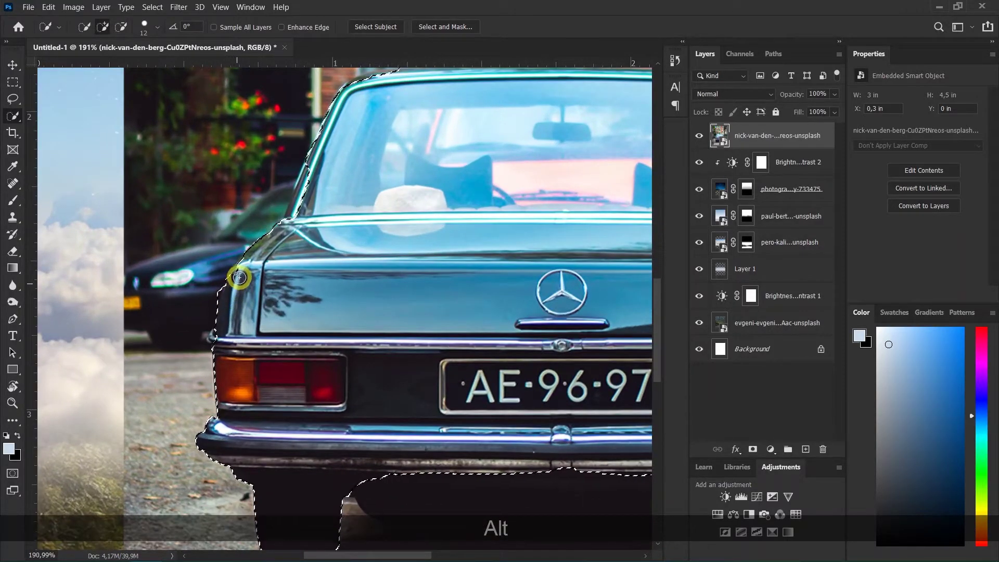
pyautogui.keyDown('alt'); pyautogui.scroll(-2, 210, 370); pyautogui.keyUp('alt')
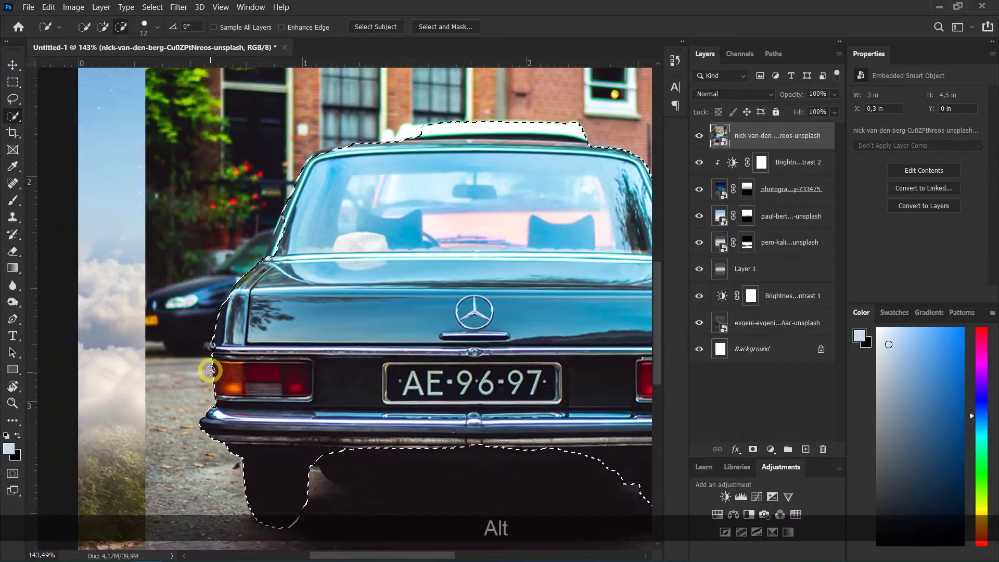
# Subtract the white panel above the car's roof from the selection and add the dark underbody beside the left wheel
pyautogui.moveTo(439, 180); pyautogui.dragTo(379, 229)
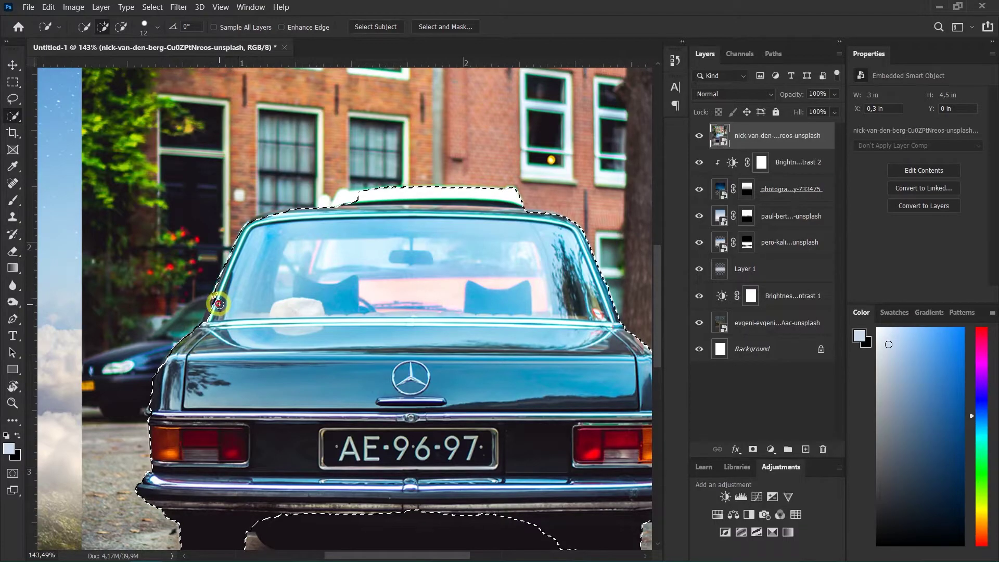
pyautogui.press('alt')
pyautogui.moveTo(368, 189); pyautogui.dragTo(515, 200)
pyautogui.press('alt')
pyautogui.moveTo(419, 191); pyautogui.dragTo(450, 198)
pyautogui.press('space')
pyautogui.moveTo(558, 298); pyautogui.dragTo(492, 219)
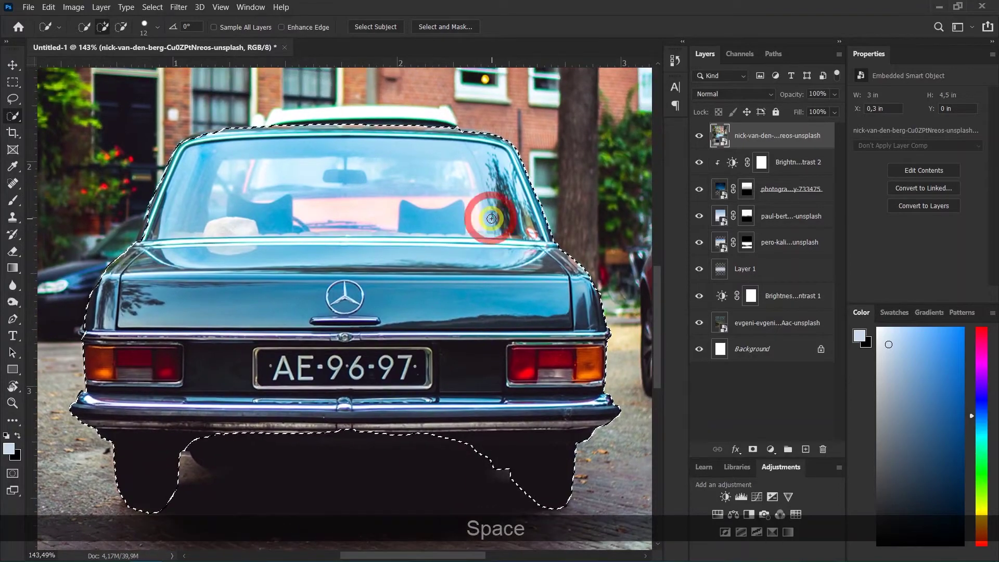
pyautogui.moveTo(201, 435)
pyautogui.mouseDown()
pyautogui.moveTo(205, 453)
pyautogui.moveTo(189, 442)
pyautogui.moveTo(216, 455)
pyautogui.moveTo(209, 458)
pyautogui.moveTo(224, 457)
pyautogui.moveTo(230, 435)
pyautogui.moveTo(260, 435)
pyautogui.mouseUp()
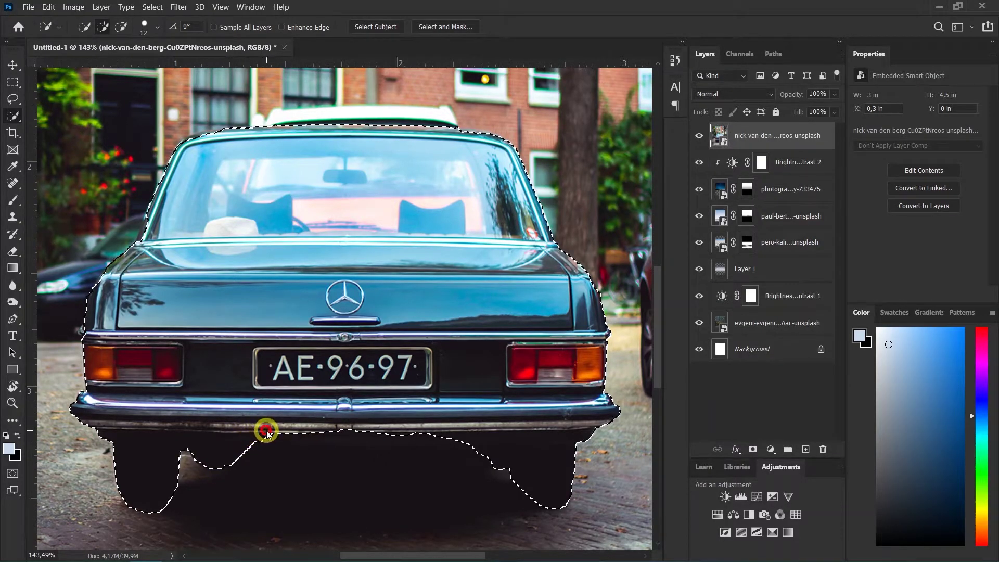
# Add a layer mask to the car photo from the current selection to cut out the car
pyautogui.scroll(-4, 399, 415)
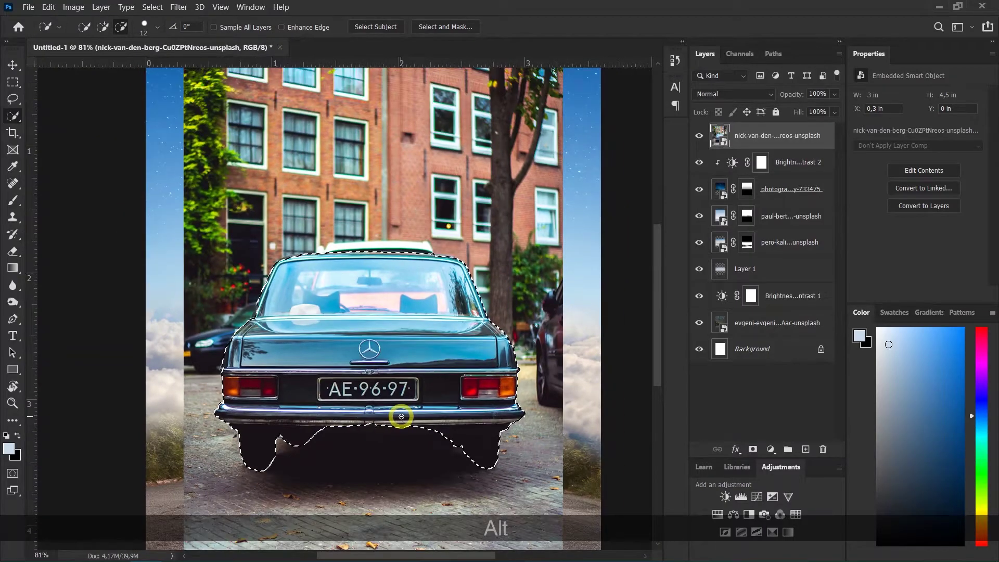
pyautogui.scroll(-2, 401, 416)
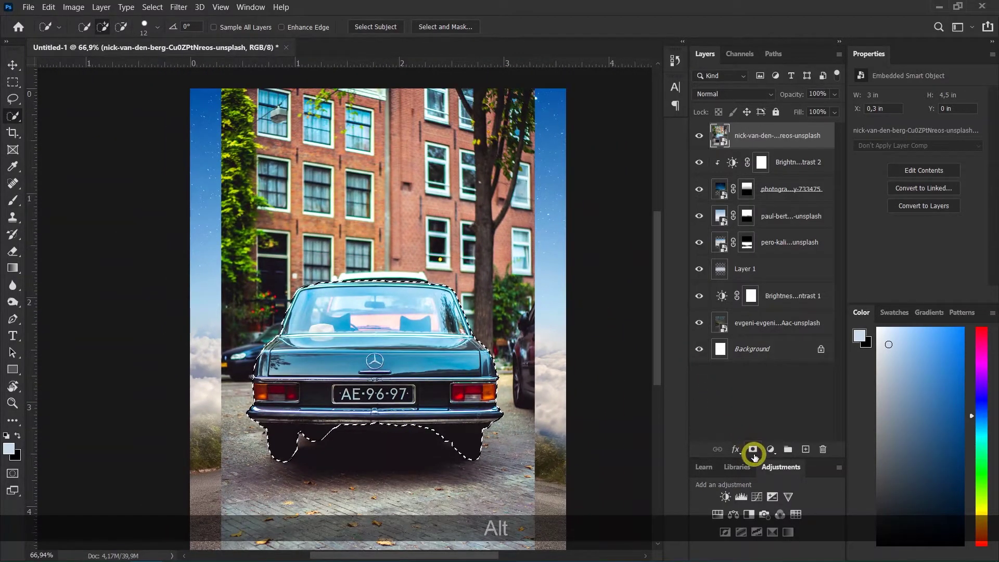
pyautogui.click(754, 453)
# Refine the car mask's edges in Select and Mask with Smooth 9, Feather 2.9 px, Contrast 28% and Shift Edge -16%
pyautogui.scroll(1, 388, 397)
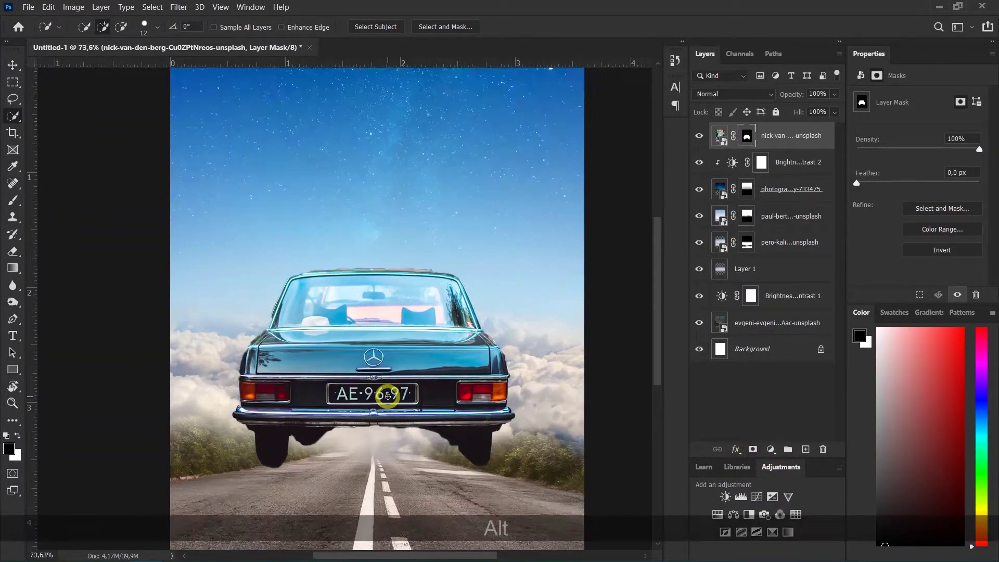
pyautogui.scroll(5, 387, 396)
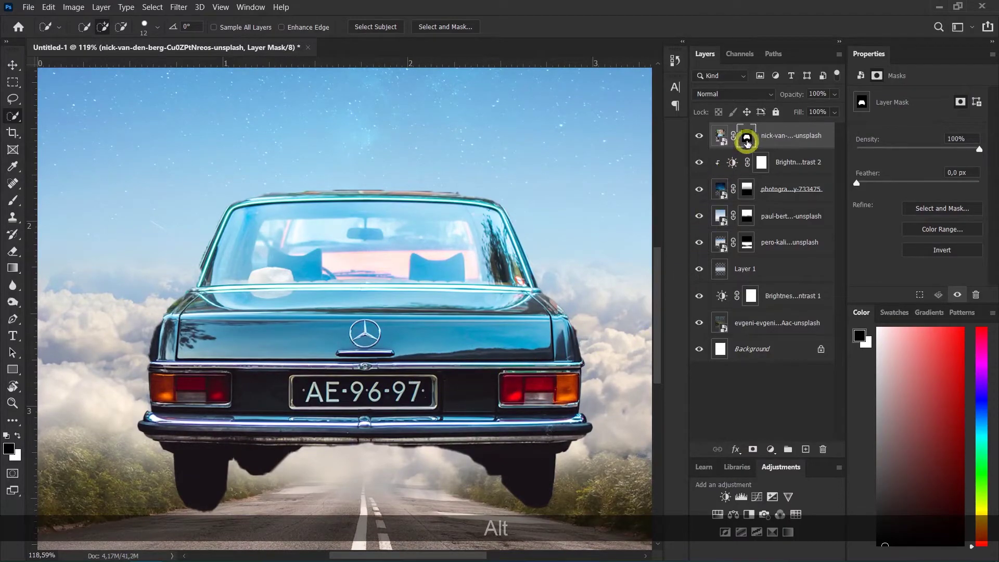
pyautogui.doubleClick(747, 137)
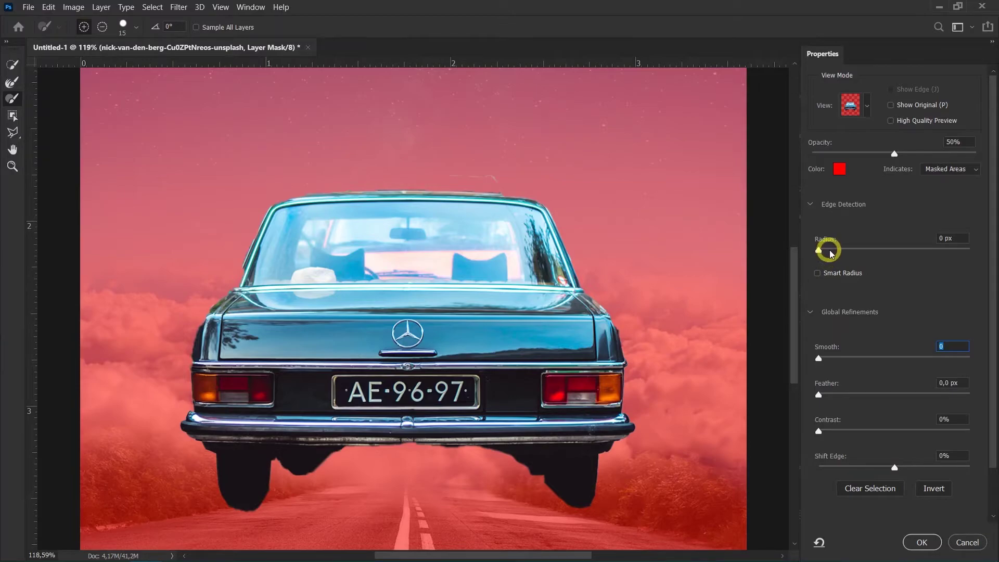
pyautogui.moveTo(818, 394); pyautogui.dragTo(843, 394)
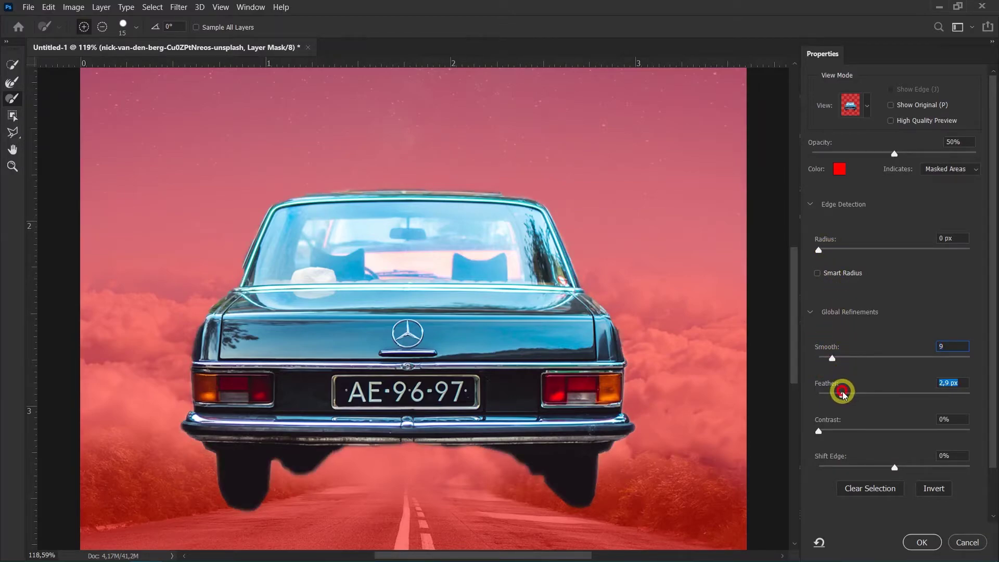
pyautogui.click(861, 431)
pyautogui.click(882, 468)
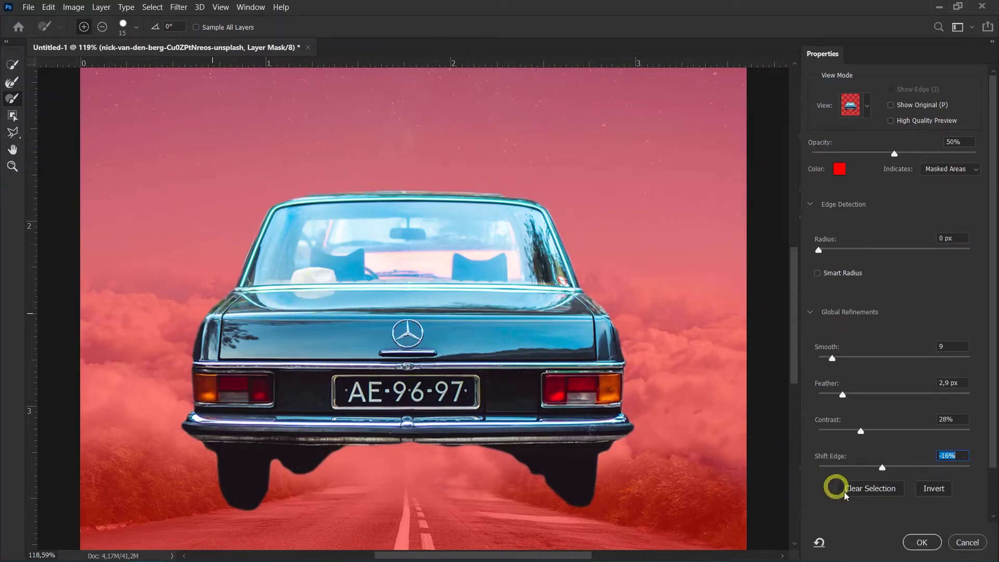
pyautogui.click(917, 544)
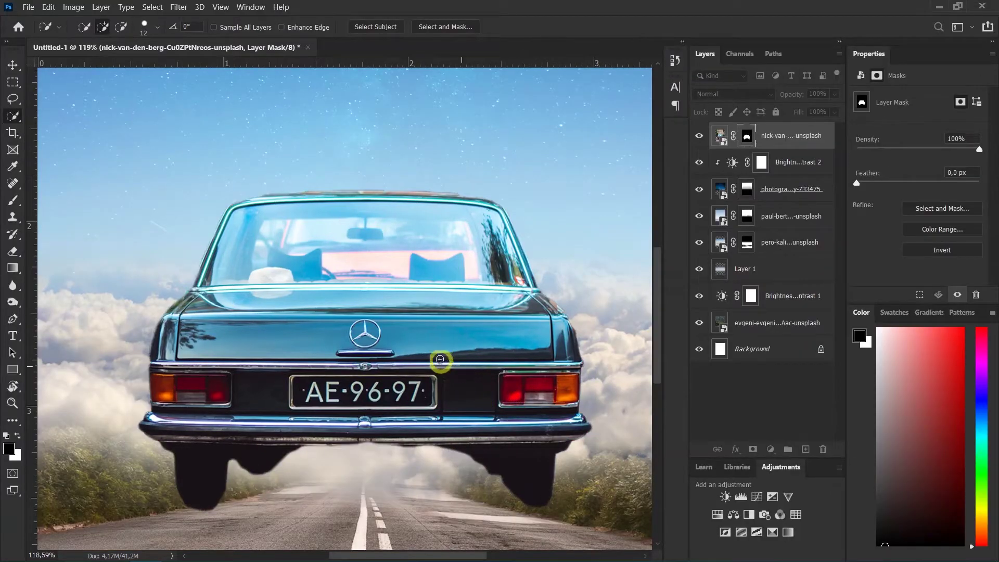
# Scale the masked car proportionally to about 34.27% and position it over the white center line in the middle of the road
pyautogui.press('alt')
pyautogui.scroll(-5, 384, 286)
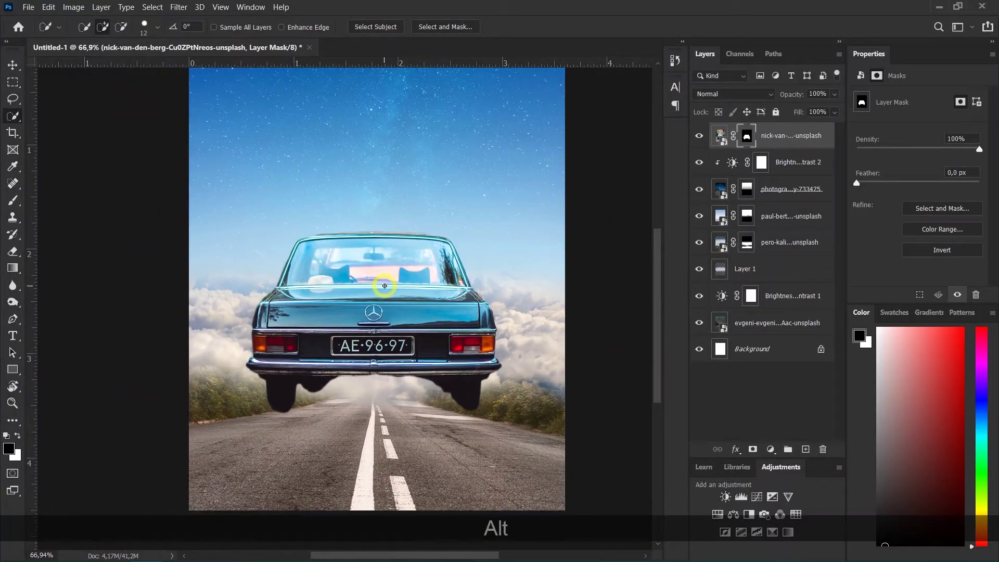
pyautogui.press('v')
pyautogui.moveTo(539, 275); pyautogui.dragTo(443, 237)
pyautogui.moveTo(399, 293); pyautogui.dragTo(435, 411)
pyautogui.scroll(-1, 373, 433)
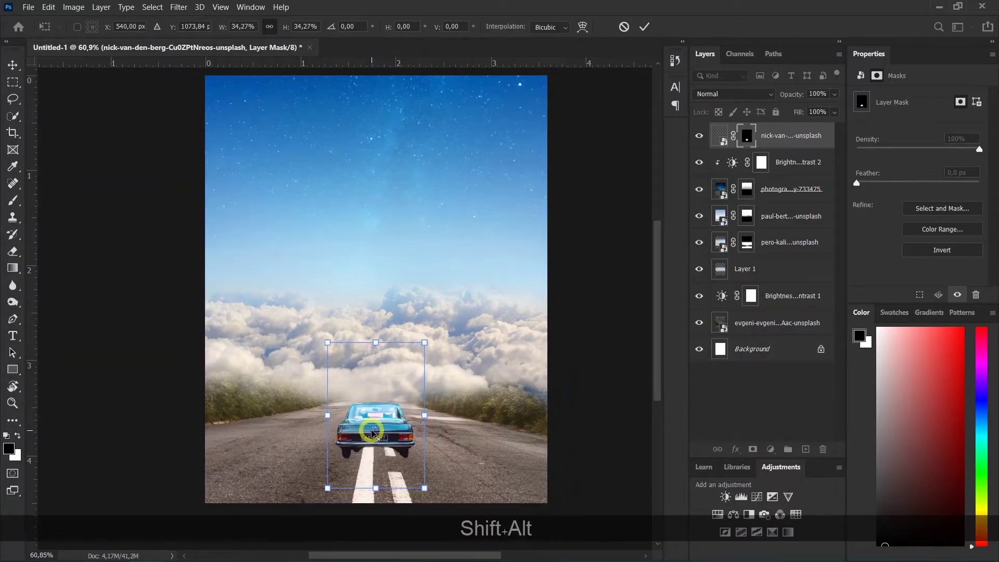
pyautogui.click(644, 27)
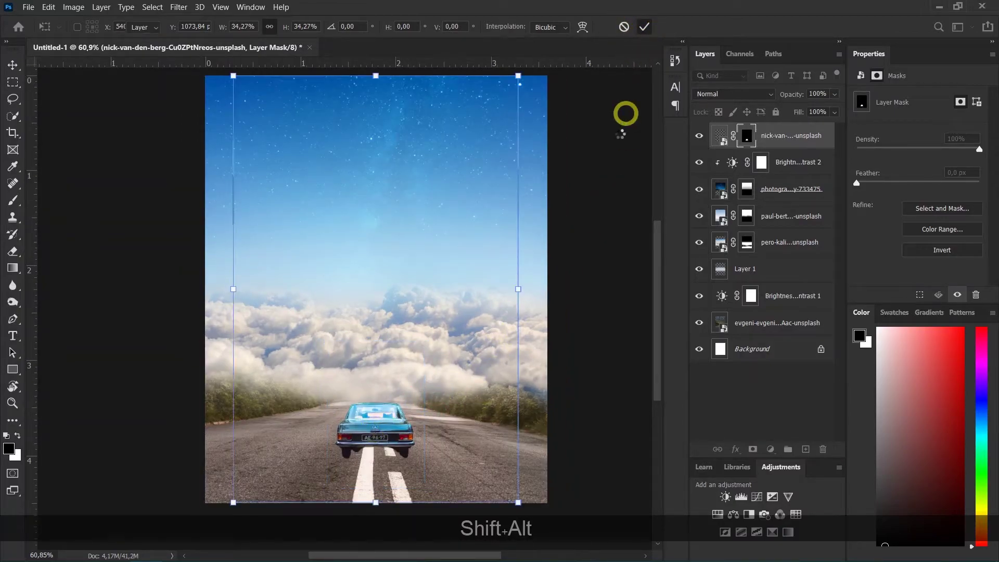
# Enlarge the car layer proportionally to about 121.28% on the road
pyautogui.click(584, 280)
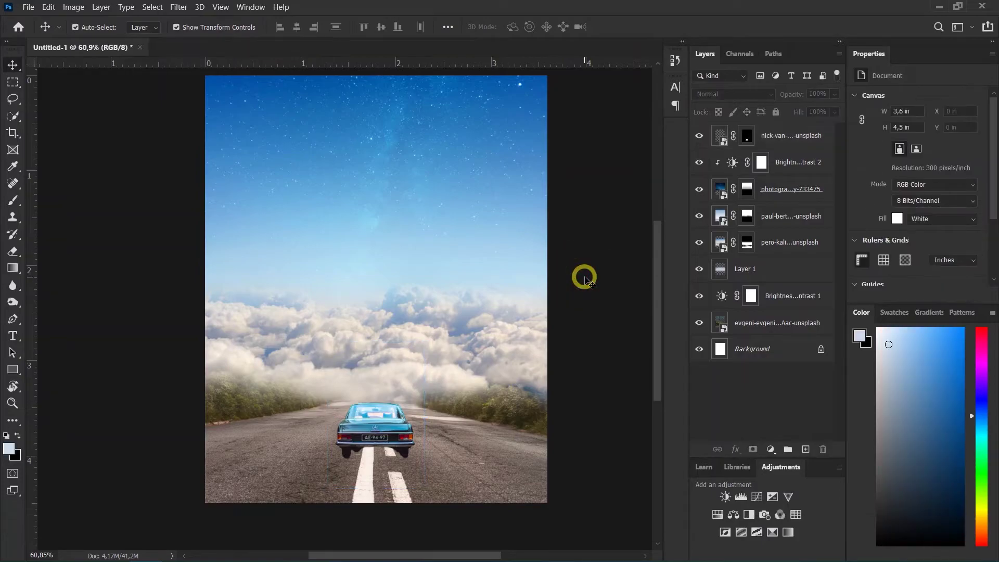
pyautogui.click(380, 427)
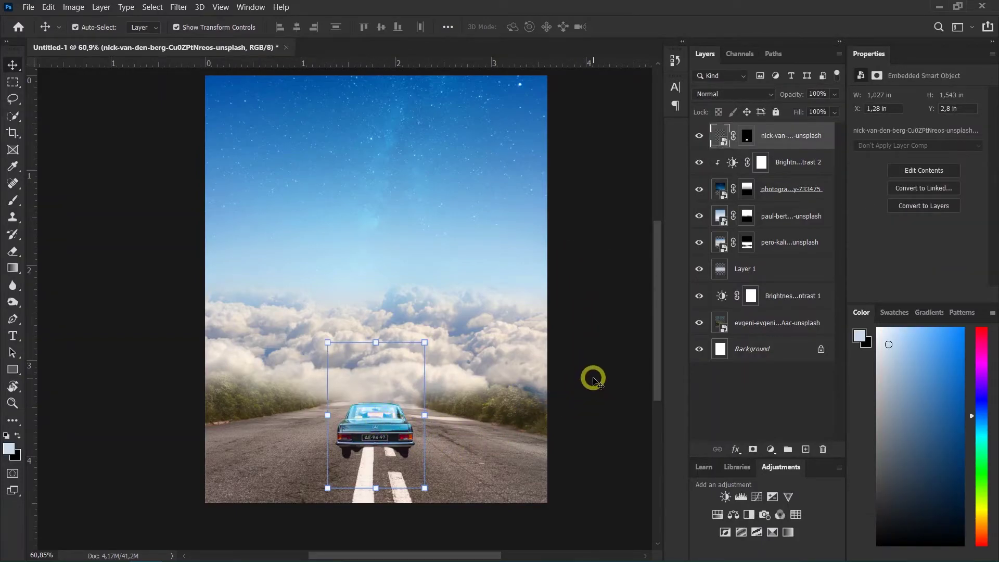
pyautogui.moveTo(377, 342); pyautogui.dragTo(376, 311)
pyautogui.moveTo(377, 401); pyautogui.dragTo(382, 418)
pyautogui.click(643, 29)
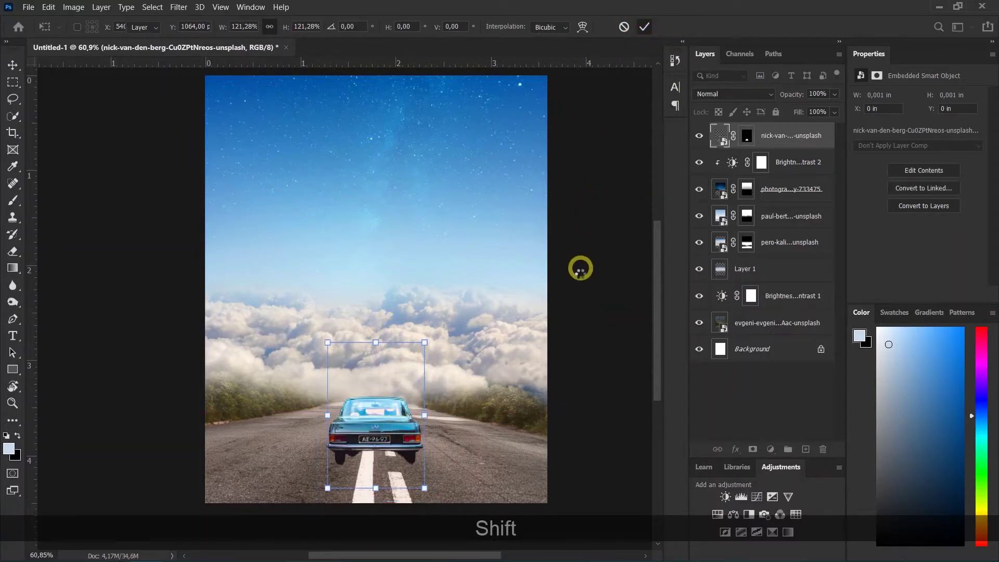
# Scale the car down proportionally to about 93.86% and position it over the road's center line at Y 2.67 in
pyautogui.moveTo(383, 423); pyautogui.dragTo(382, 415)
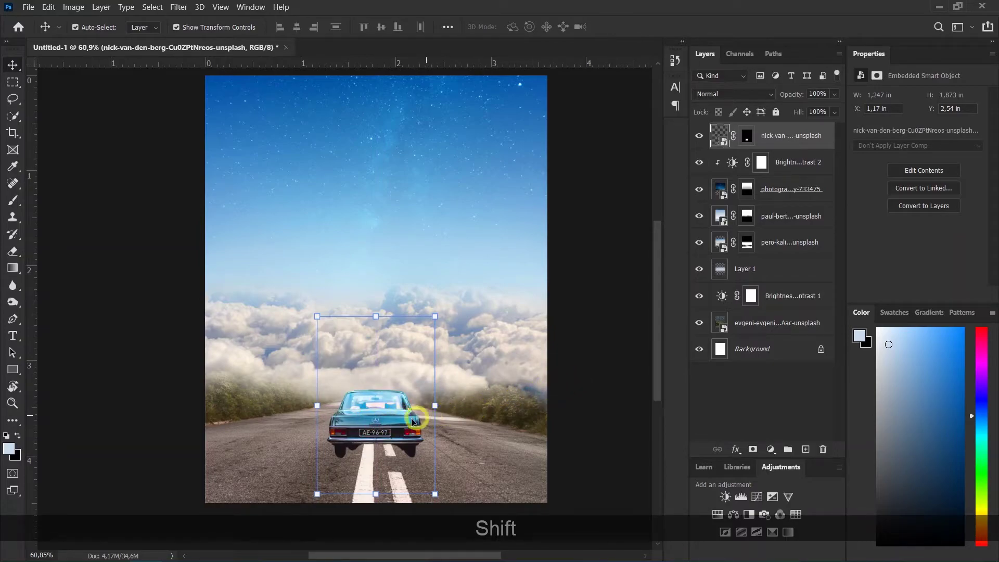
pyautogui.moveTo(379, 408); pyautogui.dragTo(443, 416)
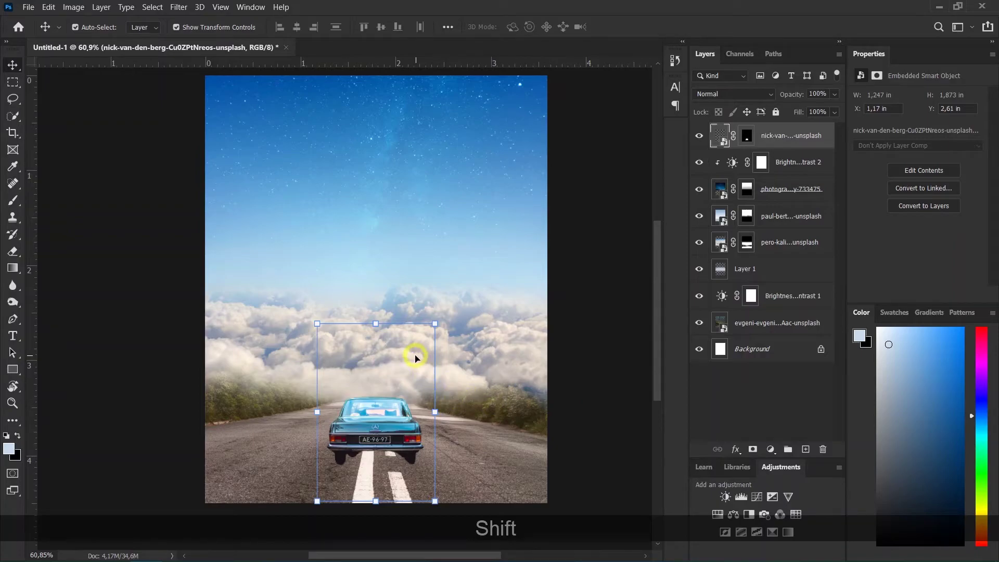
pyautogui.moveTo(398, 417); pyautogui.dragTo(431, 405)
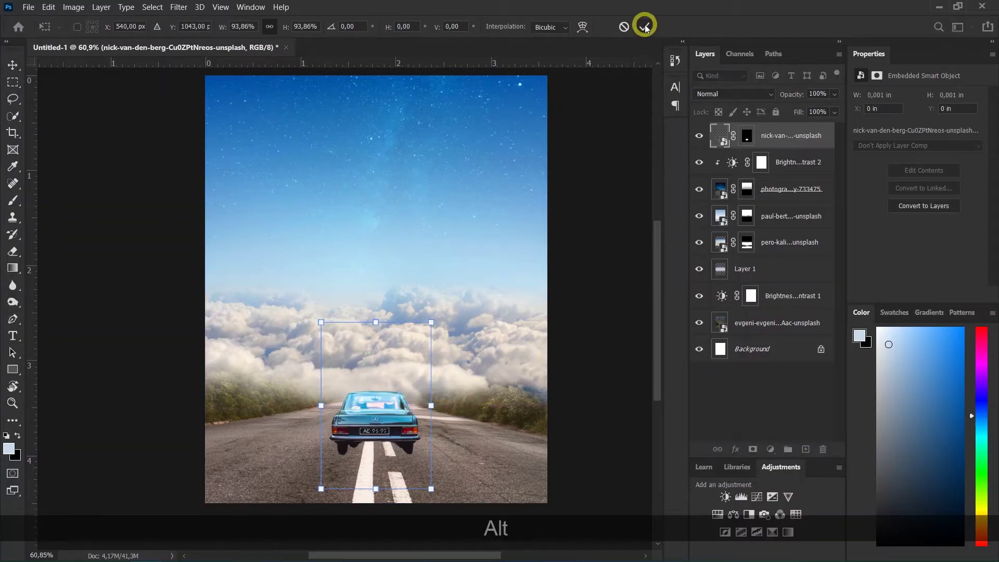
pyautogui.click(587, 290)
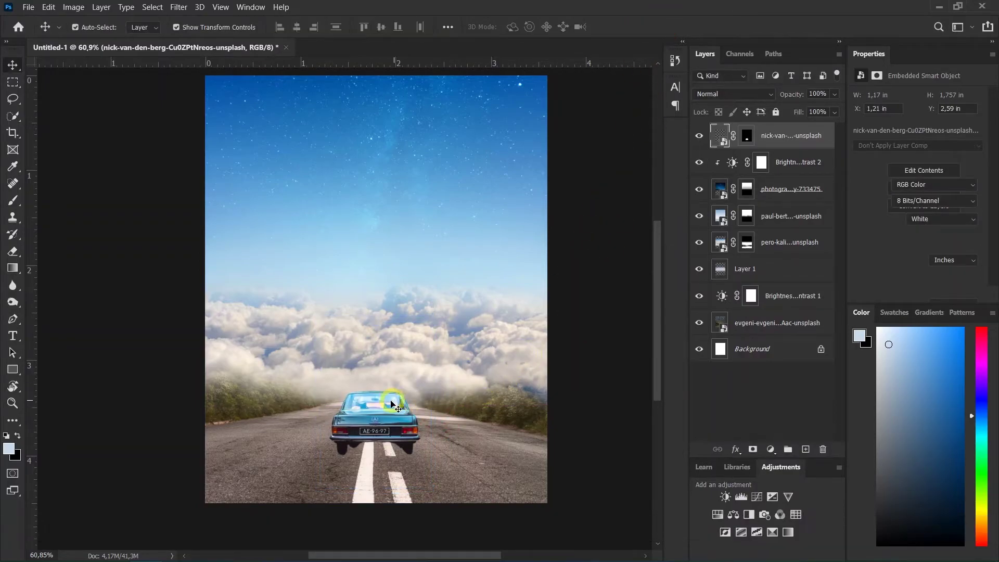
pyautogui.moveTo(394, 405); pyautogui.dragTo(394, 412)
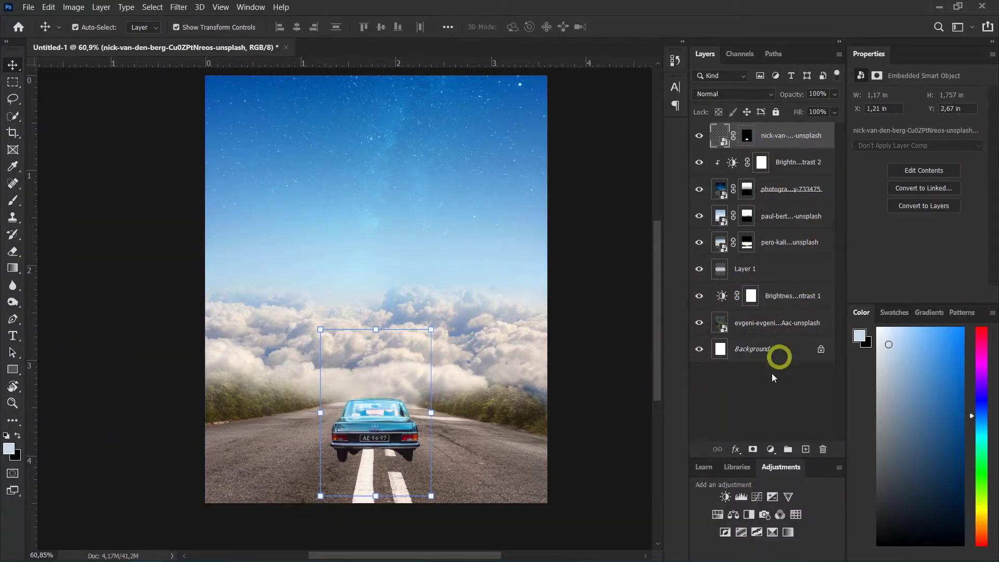
# Add a Brightness/Contrast adjustment clipped to the car layer, with Brightness -43 and Contrast 16
pyautogui.click(770, 449)
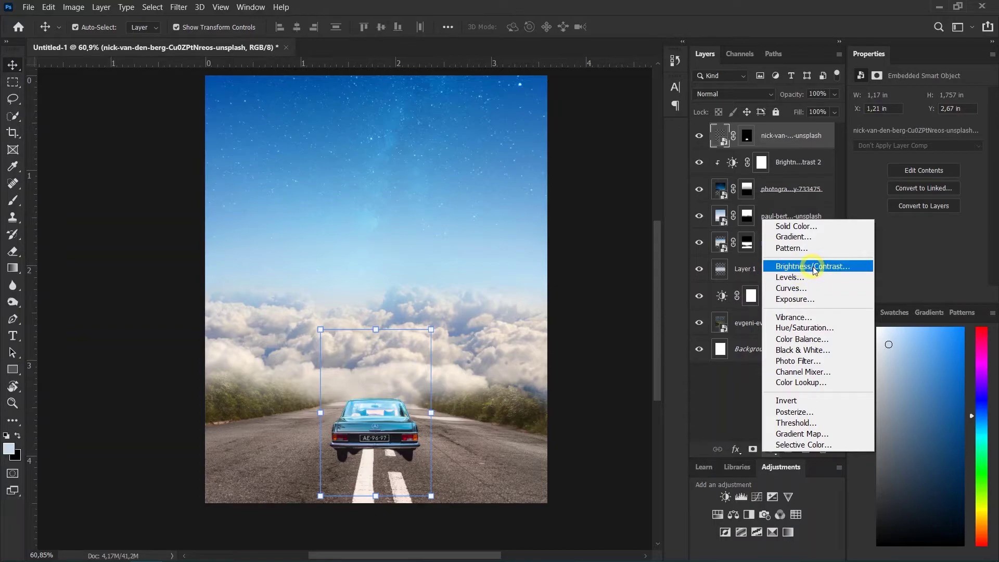
pyautogui.click(815, 266)
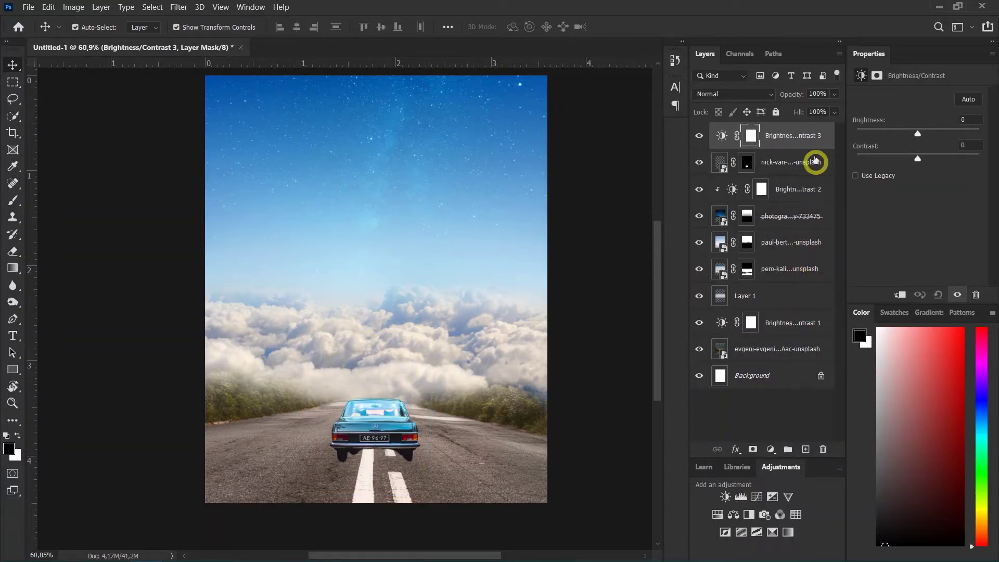
pyautogui.rightClick(790, 136)
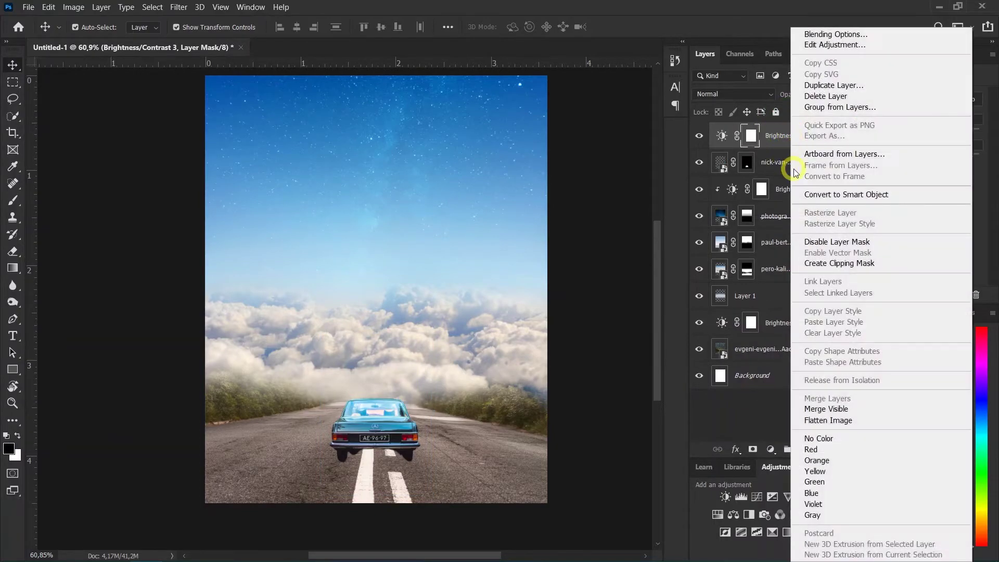
pyautogui.click(819, 262)
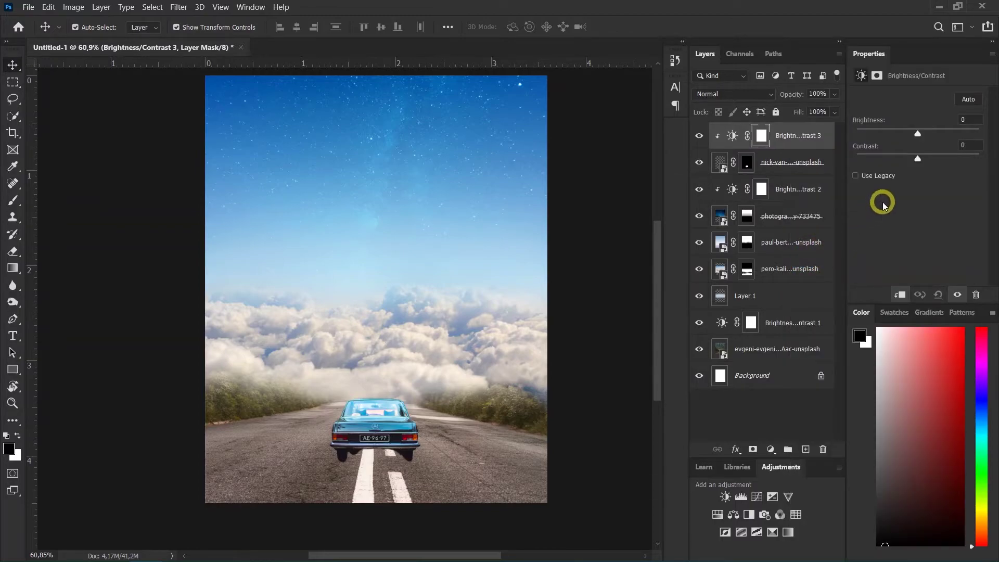
pyautogui.moveTo(914, 135); pyautogui.dragTo(908, 135)
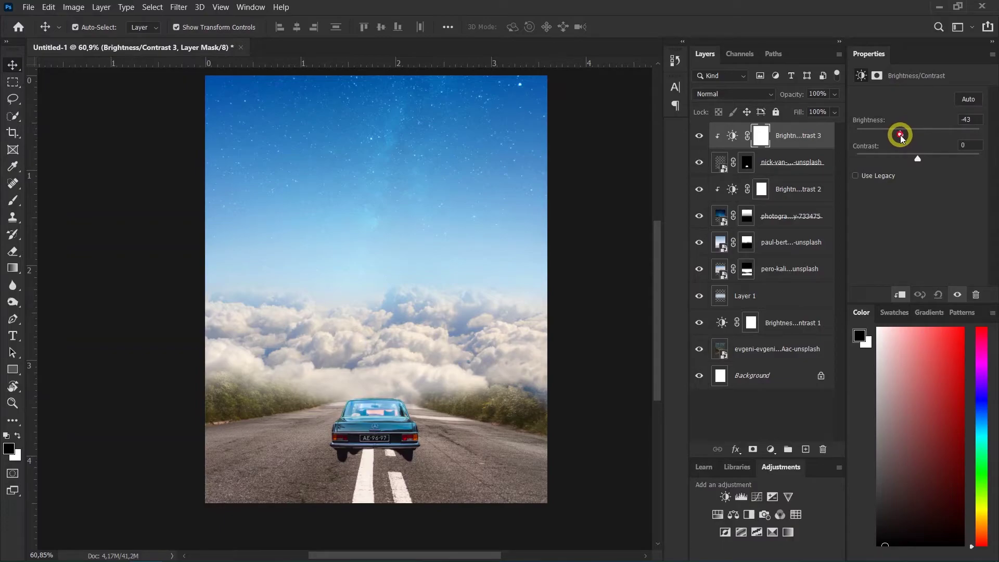
pyautogui.moveTo(926, 162)
pyautogui.mouseDown()
pyautogui.moveTo(903, 158)
pyautogui.moveTo(935, 161)
pyautogui.mouseUp()
# Create a new empty layer directly below the car layer
pyautogui.scroll(6, 373, 473)
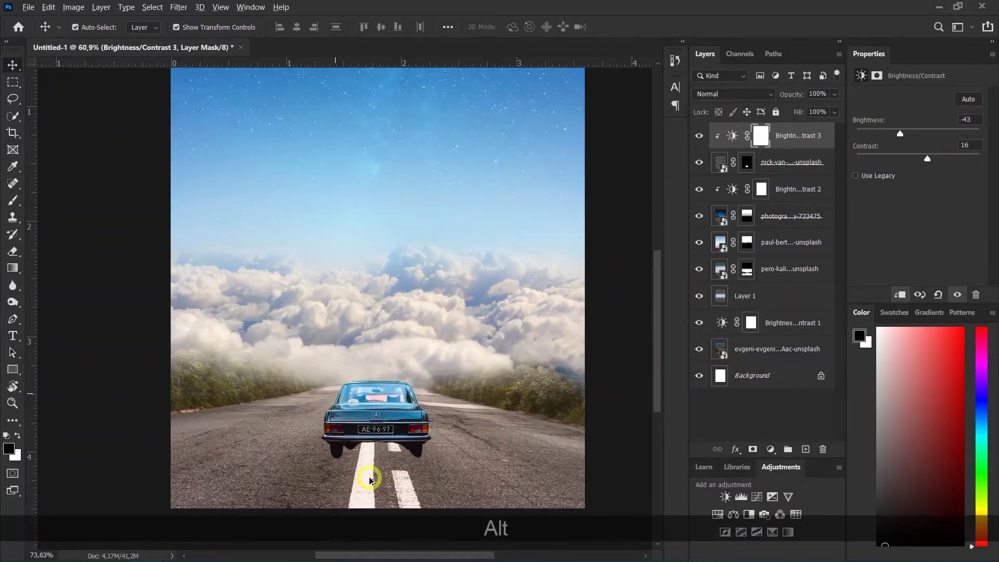
pyautogui.scroll(4, 414, 452)
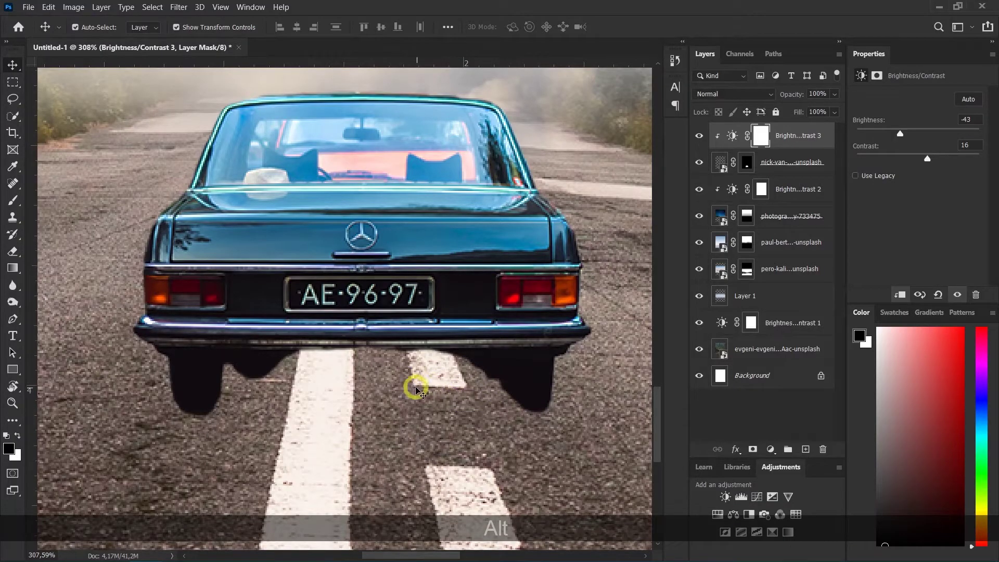
pyautogui.scroll(-2, 343, 423)
pyautogui.scroll(1, 411, 416)
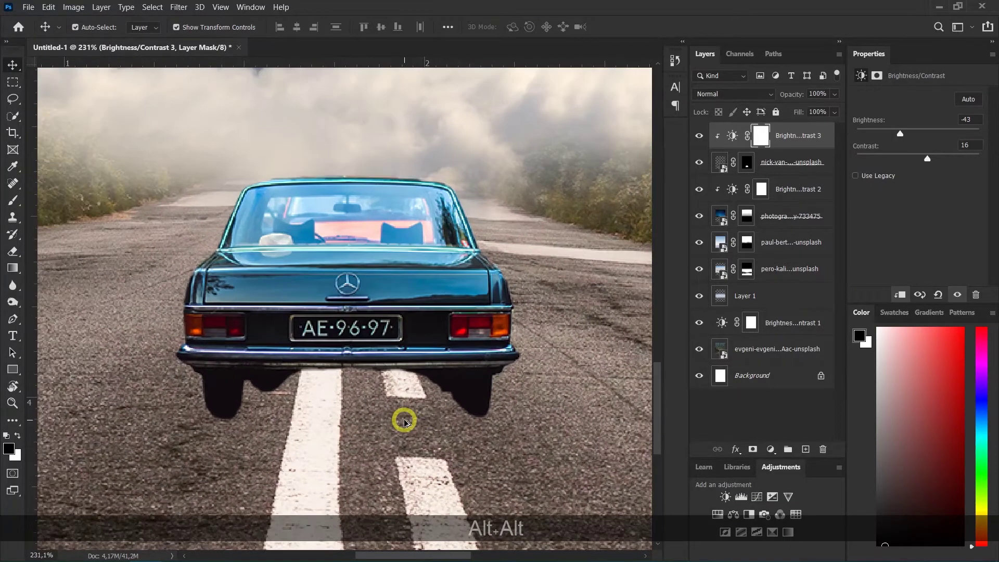
pyautogui.click(784, 189)
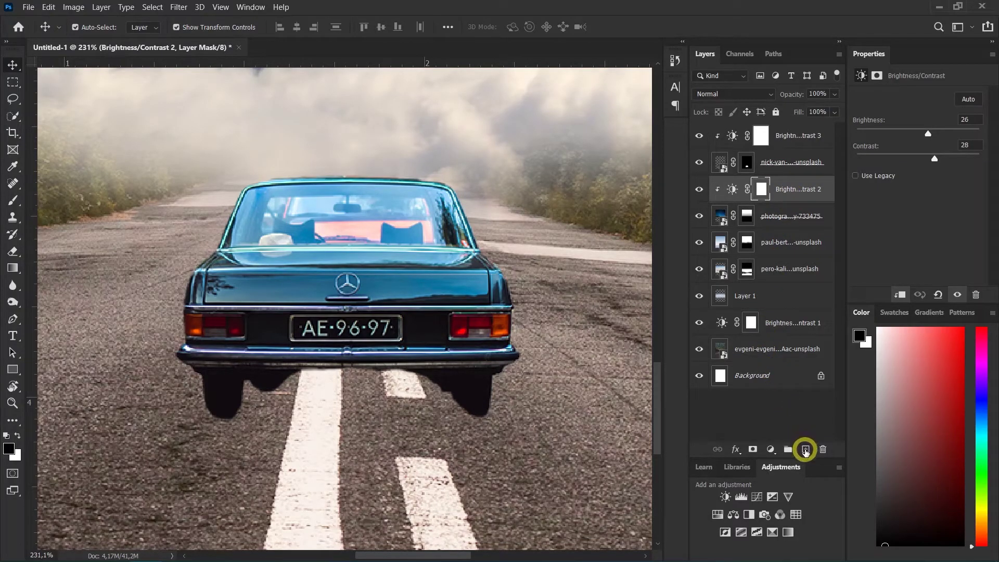
pyautogui.click(805, 449)
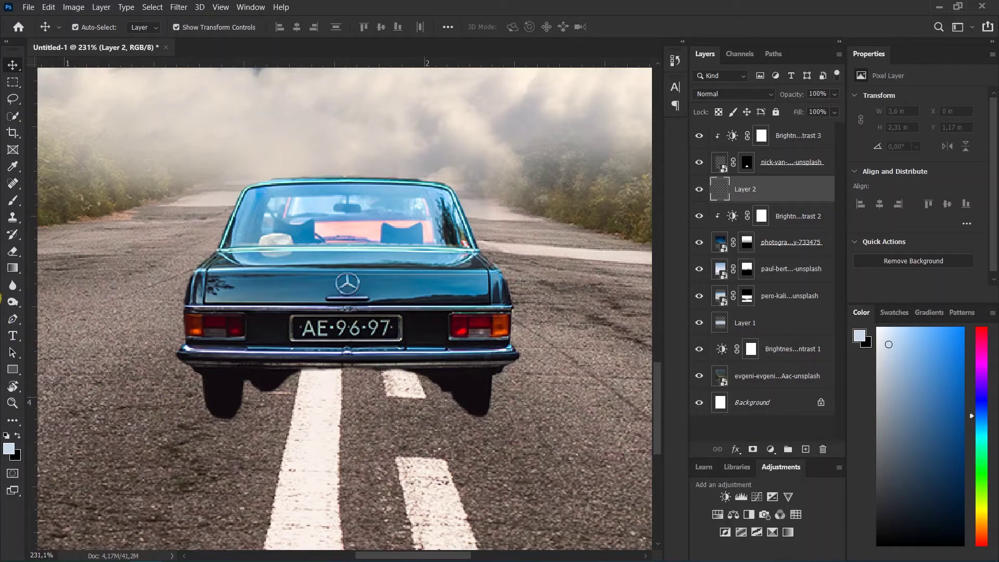
# Paint a soft black shadow on the road beneath the car using the Brush at 57% opacity and 41% flow
pyautogui.click(12, 202)
pyautogui.moveTo(376, 332)
pyautogui.mouseDown()
pyautogui.moveTo(234, 348)
pyautogui.moveTo(201, 390)
pyautogui.mouseUp()
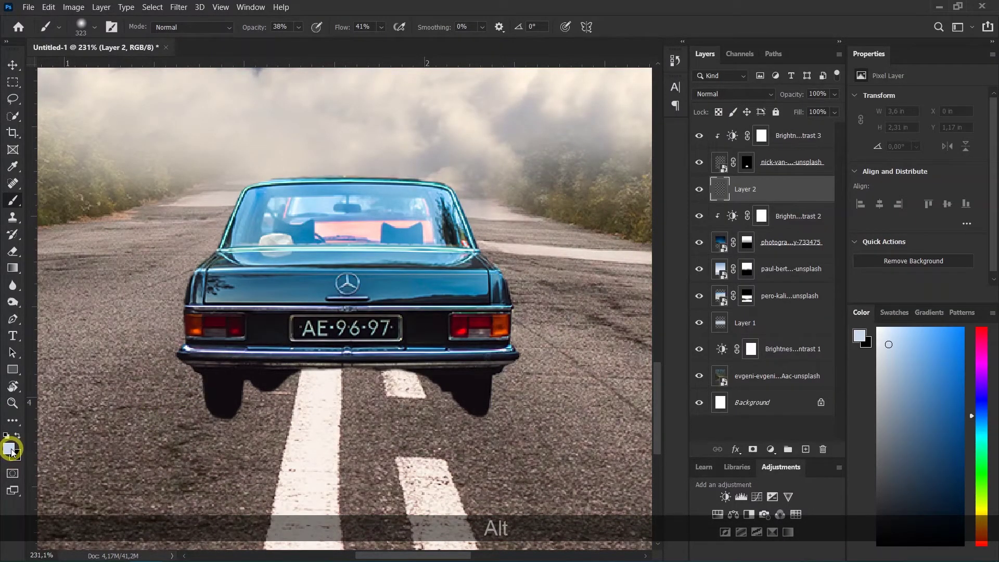
pyautogui.moveTo(321, 345); pyautogui.dragTo(181, 353)
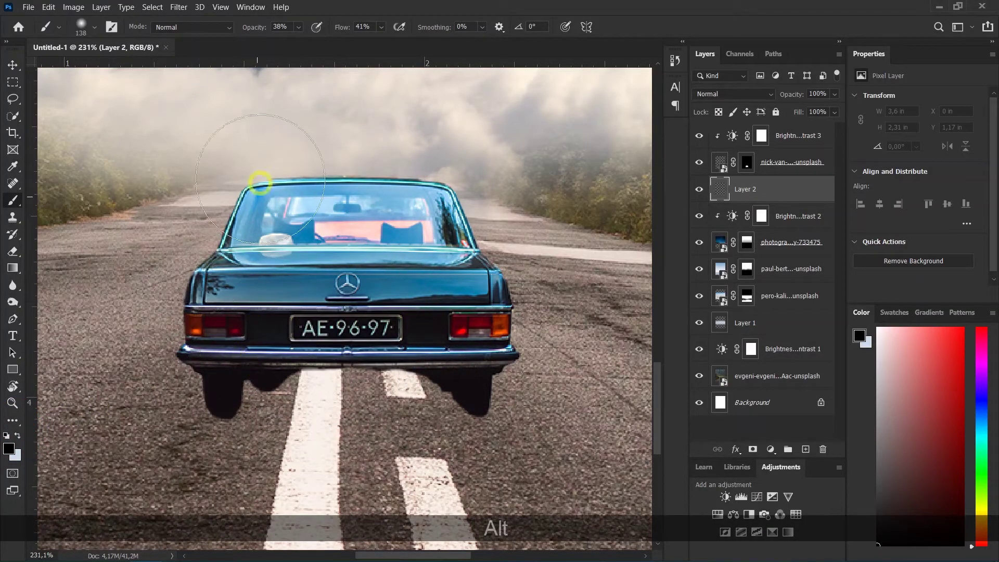
pyautogui.moveTo(257, 27); pyautogui.dragTo(261, 27)
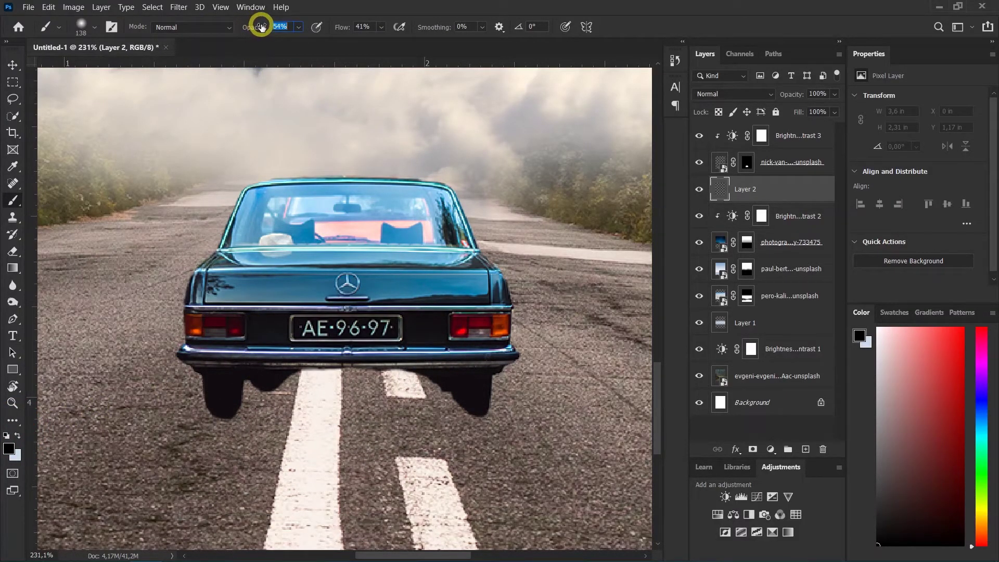
pyautogui.moveTo(278, 351)
pyautogui.mouseDown()
pyautogui.moveTo(260, 351)
pyautogui.moveTo(323, 367)
pyautogui.moveTo(314, 372)
pyautogui.moveTo(379, 367)
pyautogui.moveTo(439, 392)
pyautogui.moveTo(292, 379)
pyautogui.moveTo(245, 388)
pyautogui.moveTo(410, 367)
pyautogui.moveTo(443, 383)
pyautogui.mouseUp()
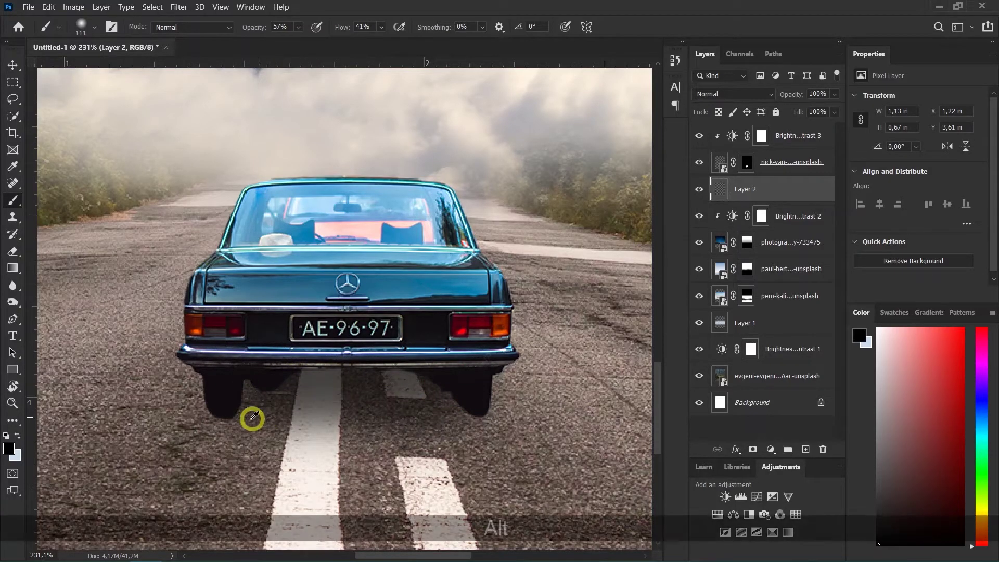
# Darken the shadow around both rear wheels and under the bumper with soft black strokes, varying the brush size from 23 to 111 px
pyautogui.scroll(2, 251, 415)
pyautogui.scroll(1, 251, 415)
pyautogui.moveTo(251, 419)
pyautogui.mouseDown()
pyautogui.moveTo(153, 422)
pyautogui.moveTo(223, 407)
pyautogui.moveTo(196, 407)
pyautogui.moveTo(221, 418)
pyautogui.moveTo(240, 400)
pyautogui.moveTo(216, 421)
pyautogui.moveTo(196, 412)
pyautogui.mouseUp()
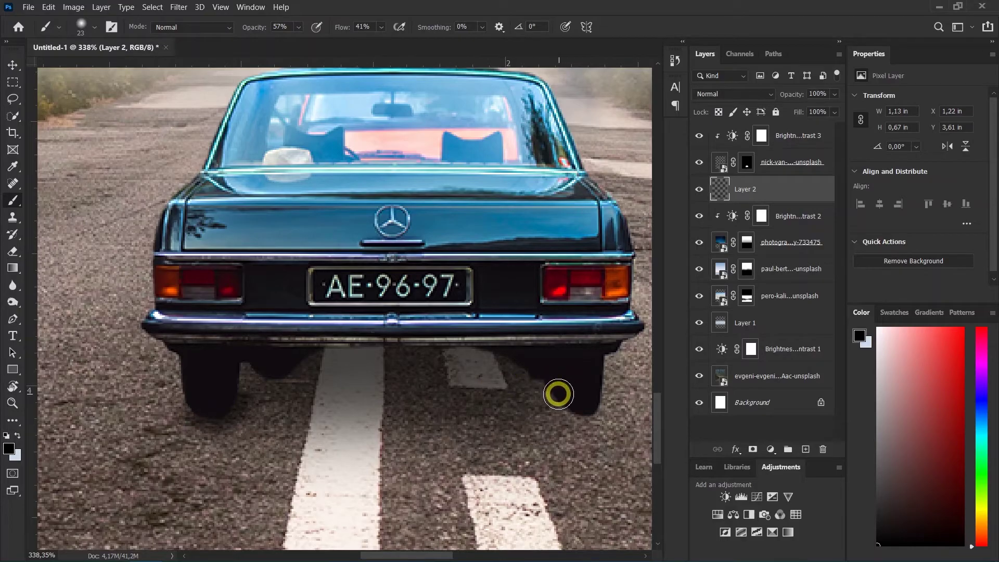
pyautogui.moveTo(574, 415)
pyautogui.mouseDown()
pyautogui.moveTo(567, 403)
pyautogui.moveTo(588, 408)
pyautogui.moveTo(544, 401)
pyautogui.mouseUp()
pyautogui.moveTo(270, 373)
pyautogui.mouseDown()
pyautogui.moveTo(294, 359)
pyautogui.moveTo(277, 372)
pyautogui.moveTo(289, 364)
pyautogui.moveTo(288, 379)
pyautogui.moveTo(346, 383)
pyautogui.mouseUp()
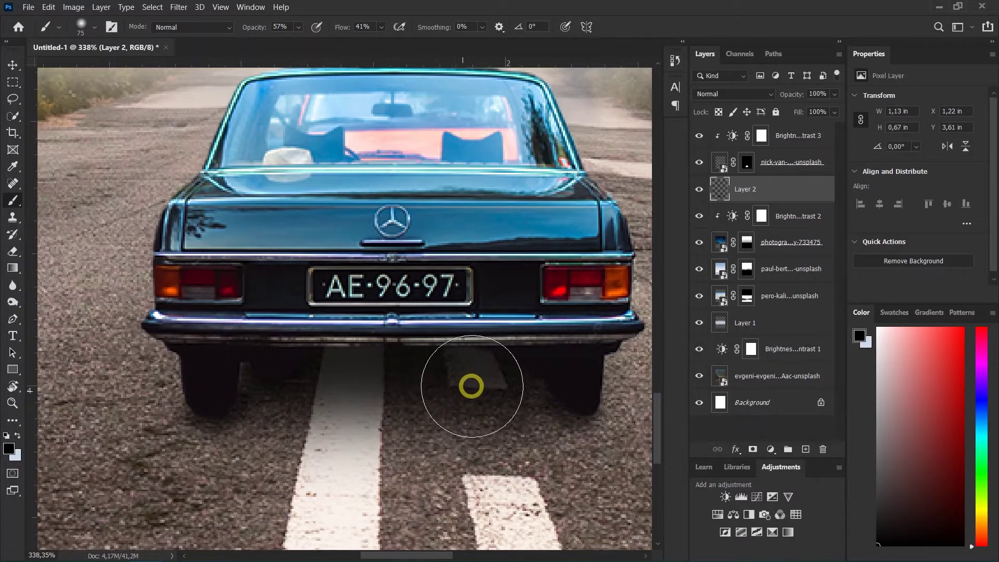
pyautogui.moveTo(282, 413); pyautogui.dragTo(312, 417)
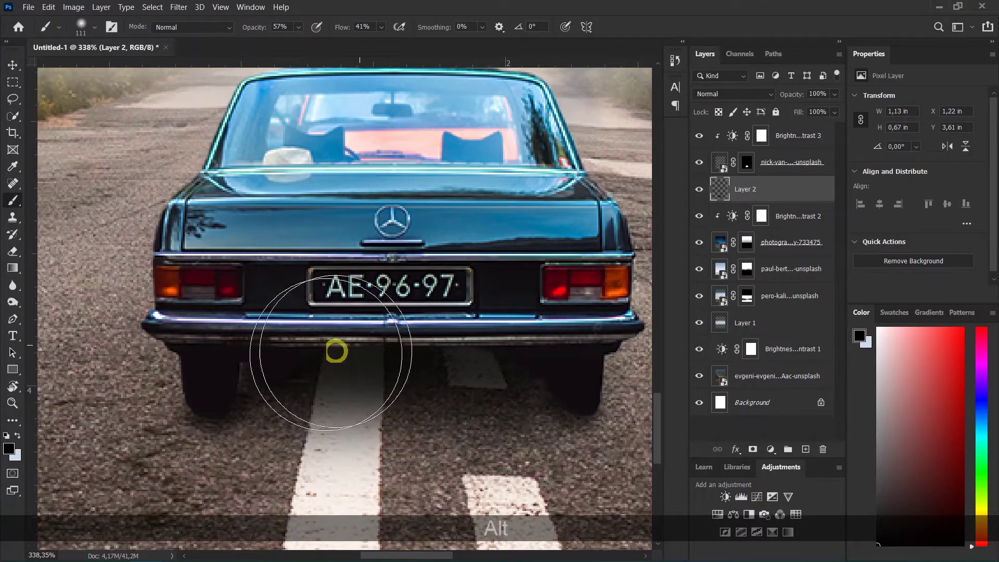
pyautogui.moveTo(335, 350)
pyautogui.mouseDown()
pyautogui.moveTo(267, 371)
pyautogui.moveTo(330, 395)
pyautogui.mouseUp()
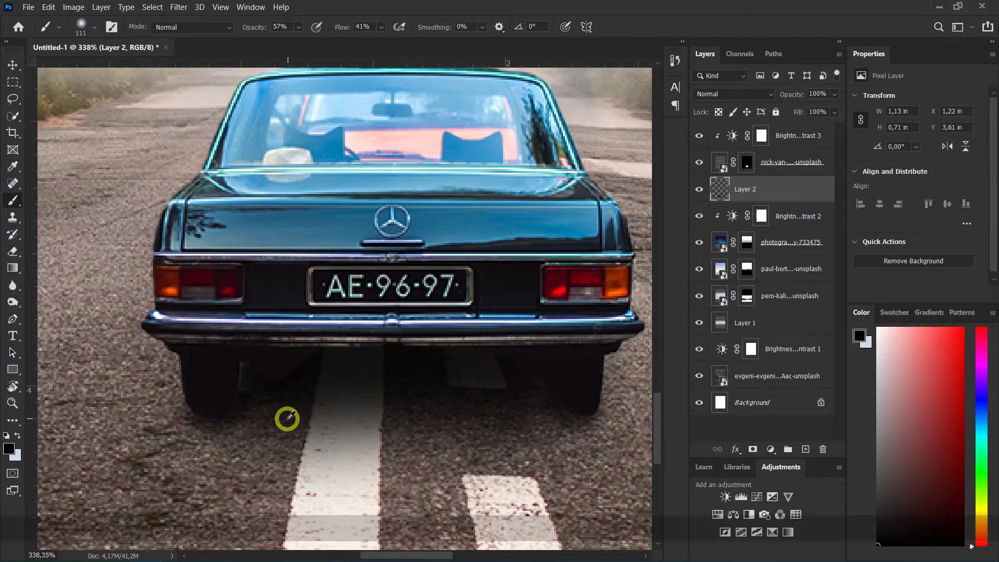
# Set the car's clipped Brightness/Contrast adjustment to Brightness -6 and Contrast 78
pyautogui.scroll(-2, 287, 417)
pyautogui.scroll(-1, 287, 418)
pyautogui.scroll(2, 289, 418)
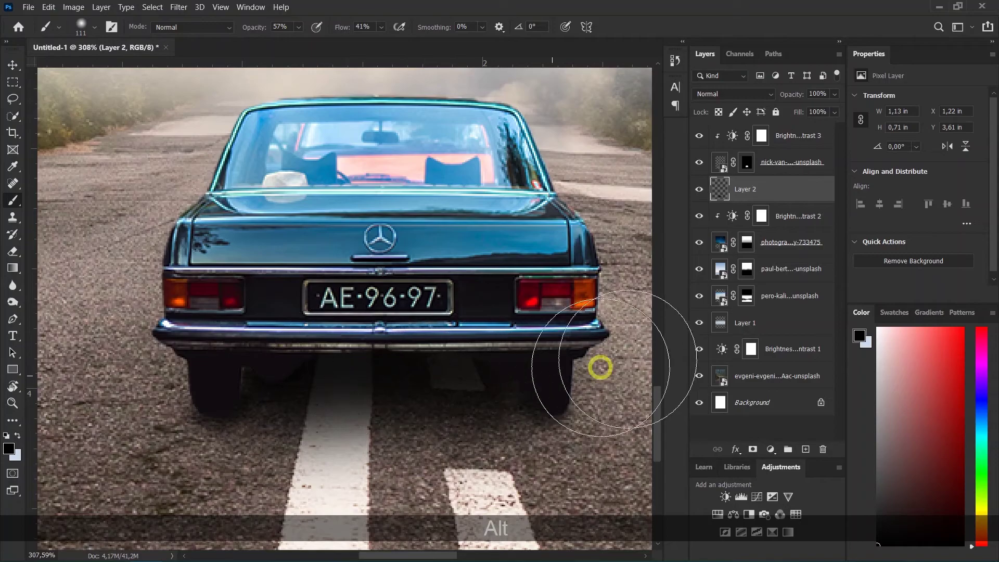
pyautogui.click(788, 139)
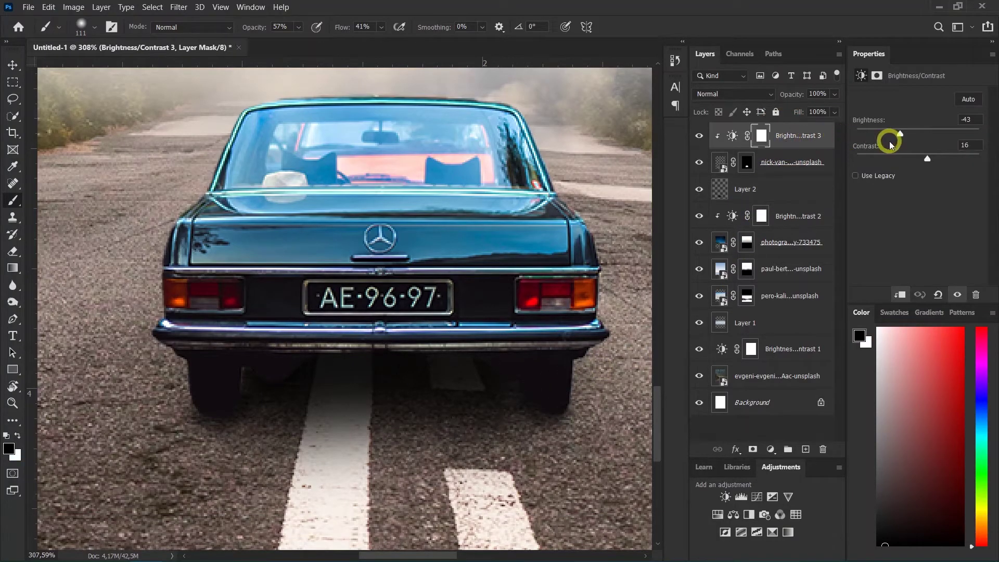
pyautogui.moveTo(900, 136); pyautogui.dragTo(966, 156)
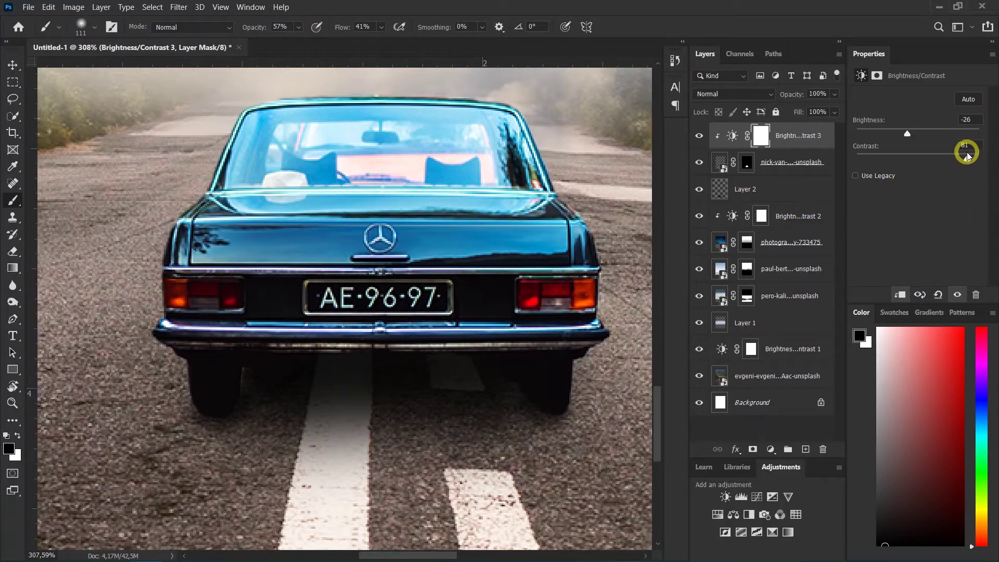
pyautogui.moveTo(908, 136); pyautogui.dragTo(915, 136)
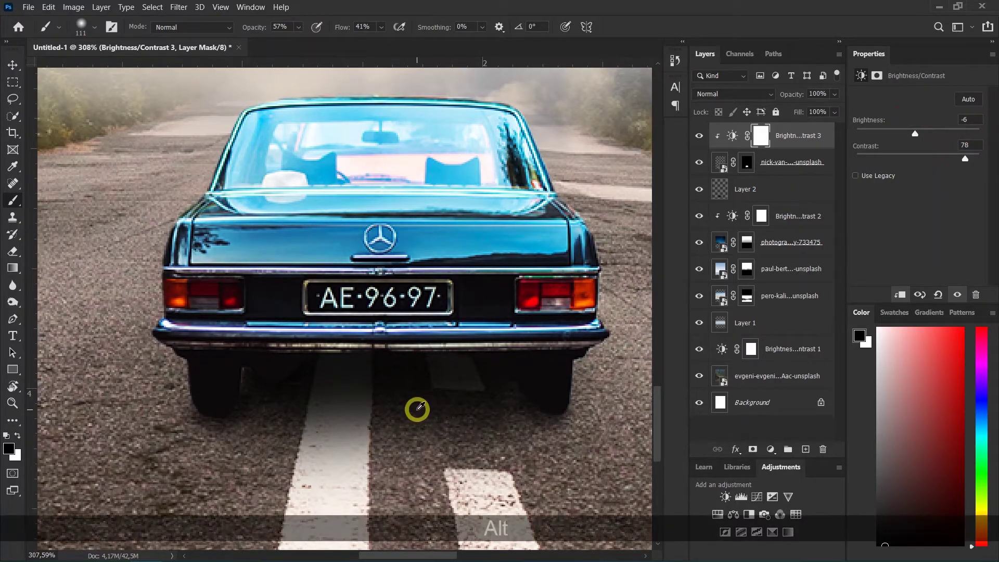
# Add a Curves adjustment layer above all other layers
pyautogui.scroll(-5, 411, 410)
pyautogui.scroll(-4, 400, 416)
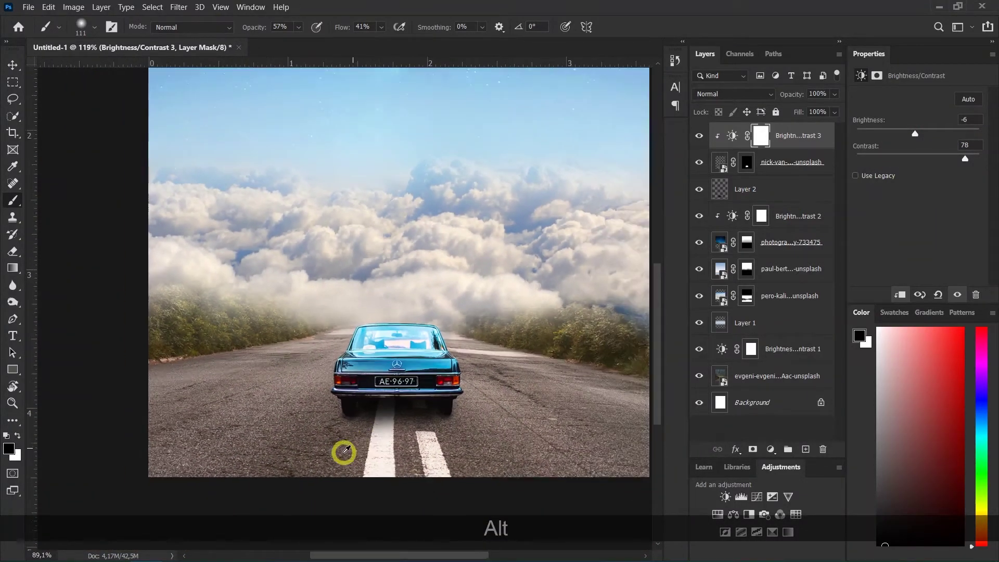
pyautogui.hotkey('alt', 'space')
pyautogui.moveTo(391, 387); pyautogui.dragTo(378, 401)
pyautogui.press('v')
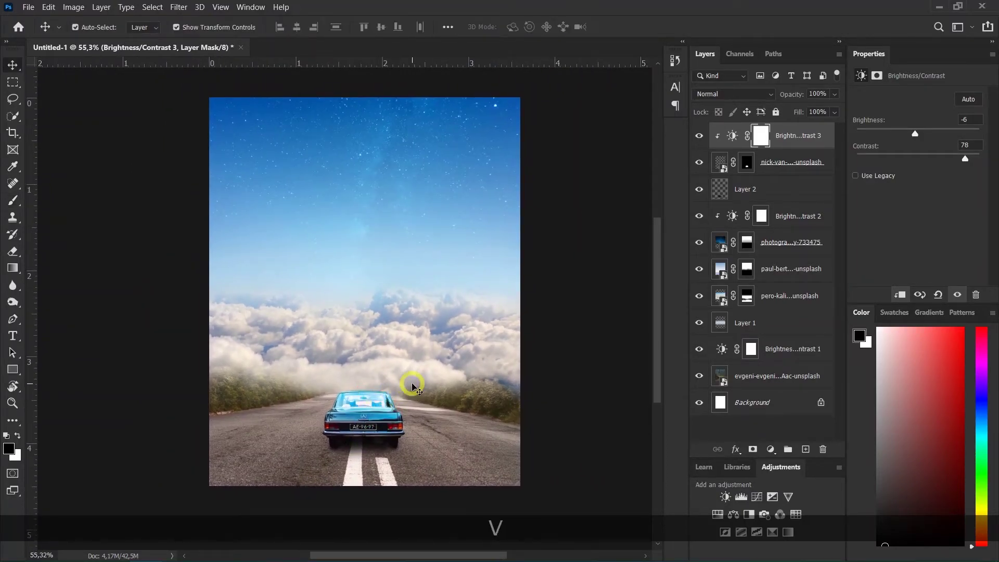
pyautogui.click(587, 326)
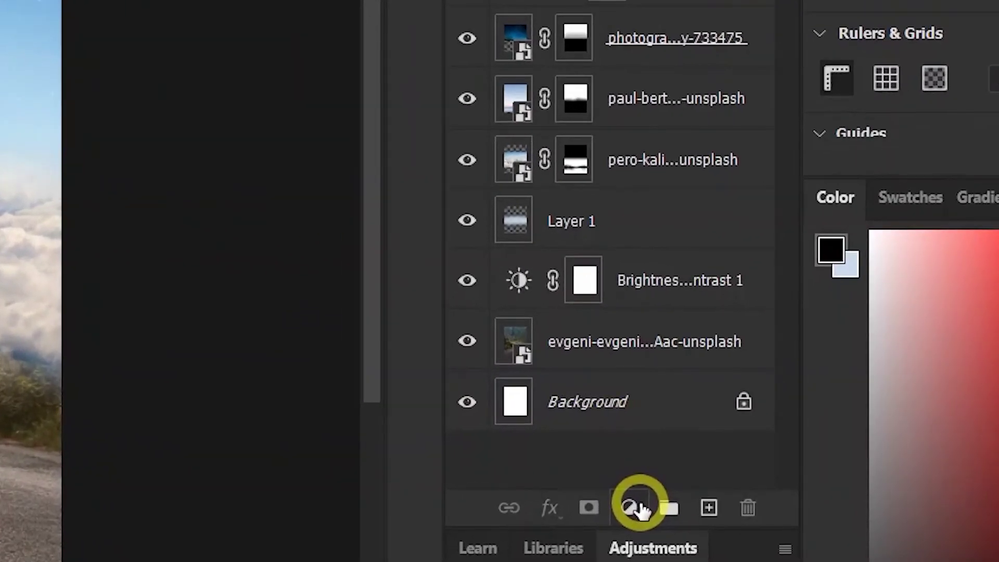
pyautogui.click(693, 483)
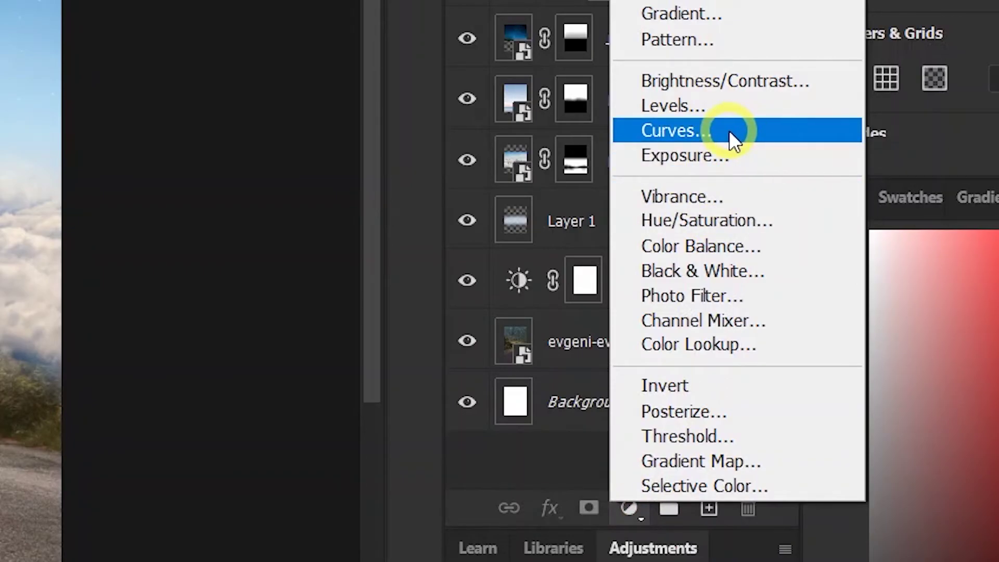
pyautogui.click(748, 131)
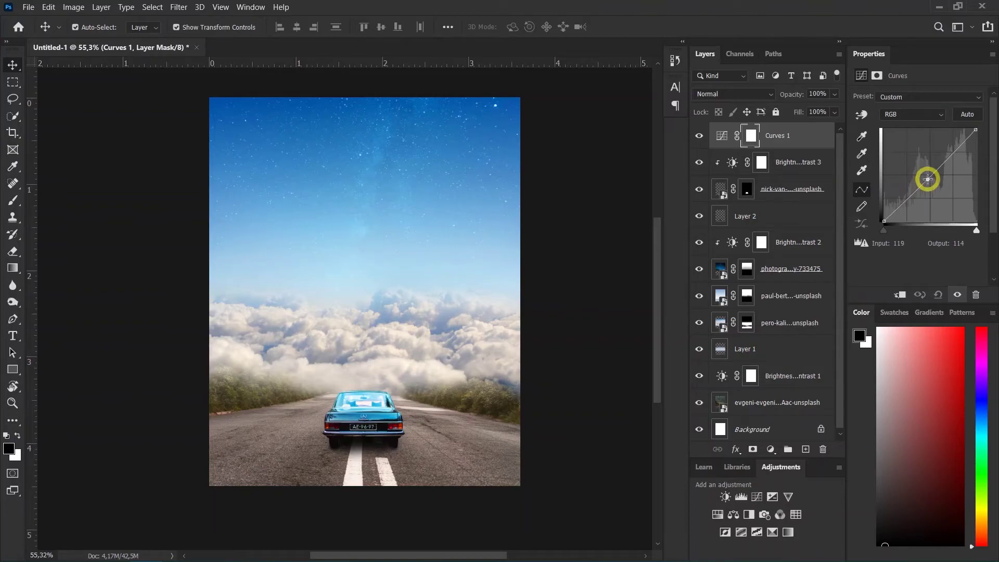
# Brighten the image by raising the midtone point of the Curves adjustment's RGB curve at Input 101
pyautogui.moveTo(921, 174); pyautogui.dragTo(920, 173)
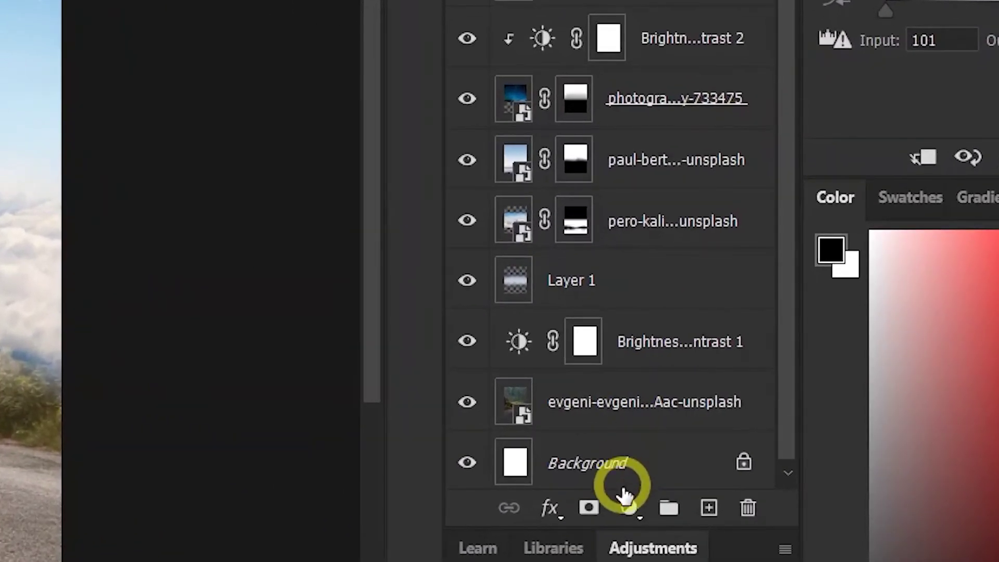
# Add a Brightness/Contrast adjustment layer above the Curves layer with Brightness -2 and Contrast 28
pyautogui.click(771, 449)
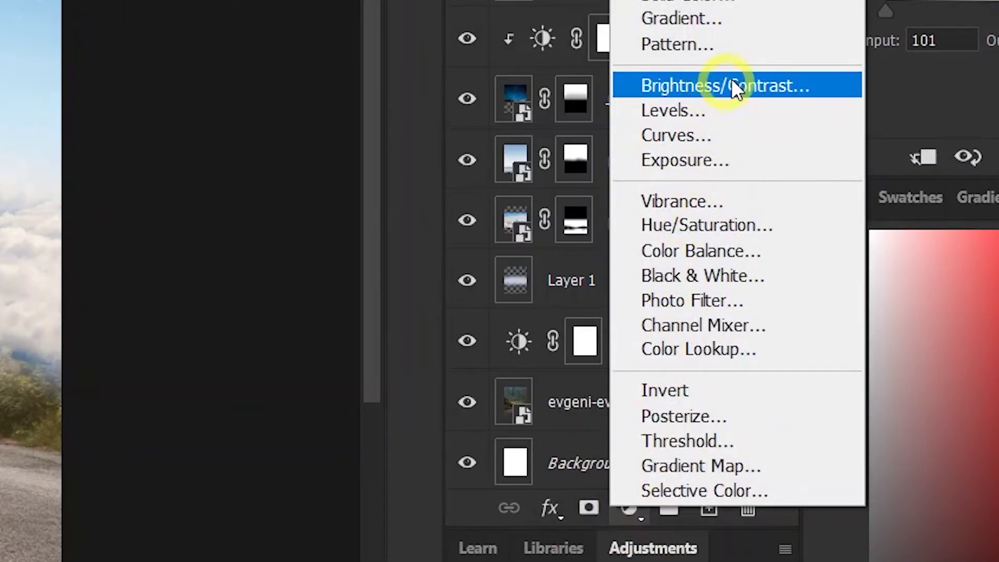
pyautogui.click(792, 84)
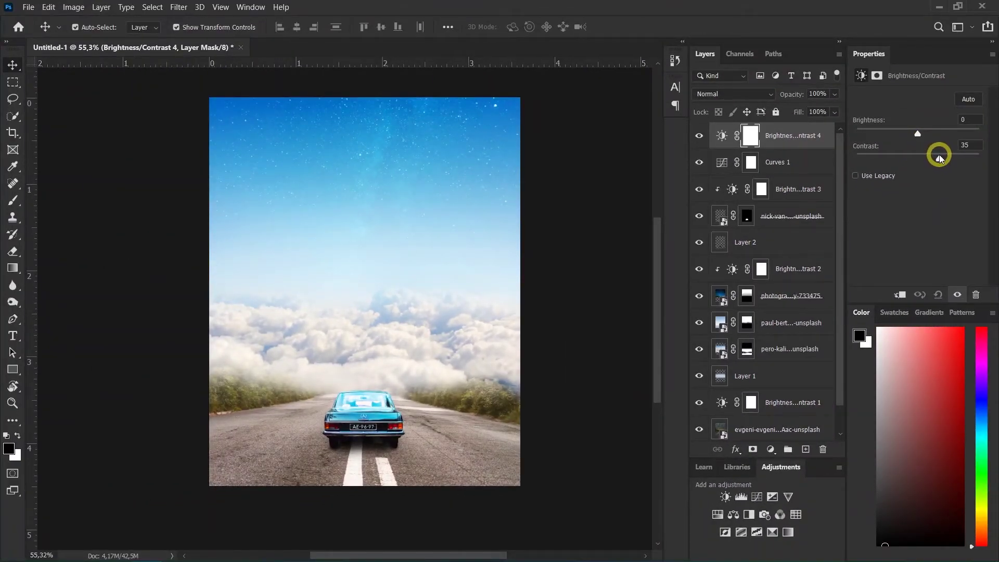
pyautogui.moveTo(935, 158); pyautogui.dragTo(918, 136)
pyautogui.moveTo(919, 136); pyautogui.dragTo(917, 136)
pyautogui.click(888, 217)
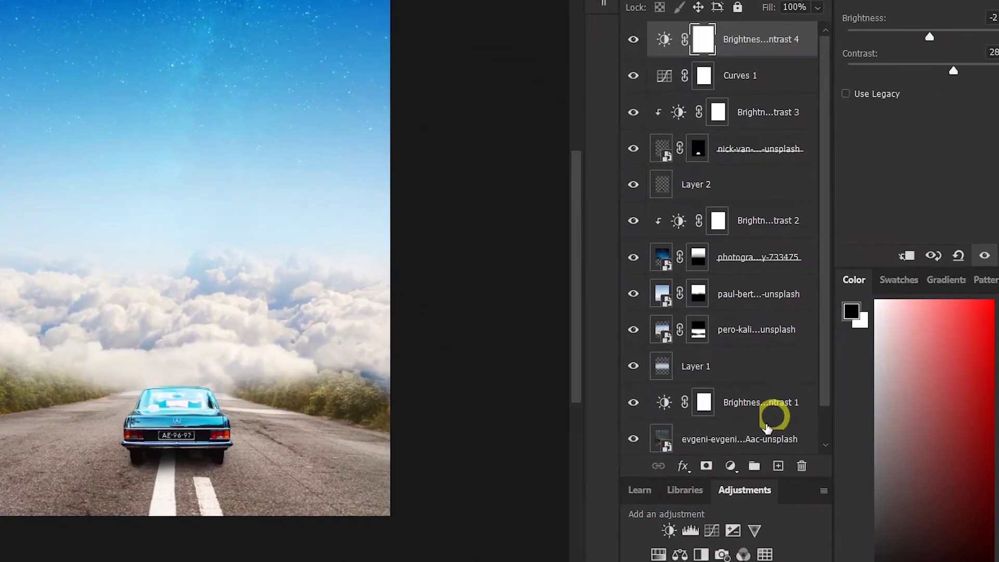
# Add a Color Balance adjustment layer on top and set its Midtones to Cyan-Red +6, Magenta-Green +13 and Yellow-Blue +21
pyautogui.click(733, 464)
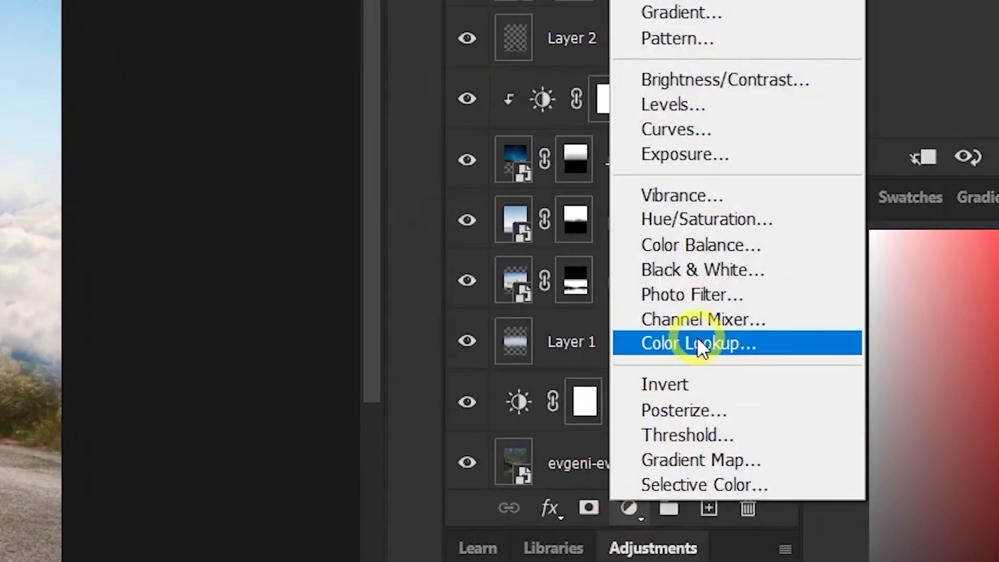
pyautogui.click(724, 244)
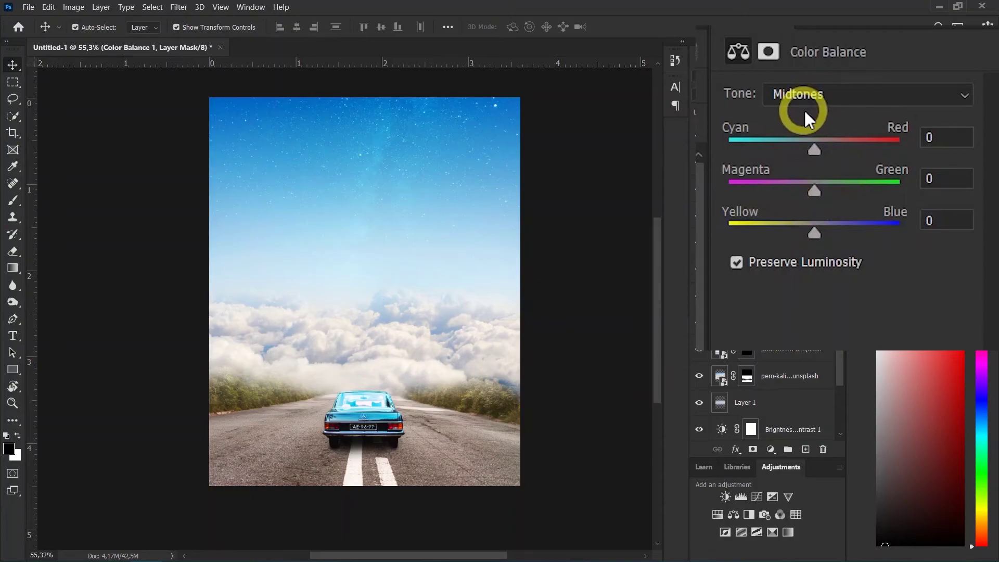
pyautogui.moveTo(815, 227); pyautogui.dragTo(825, 188)
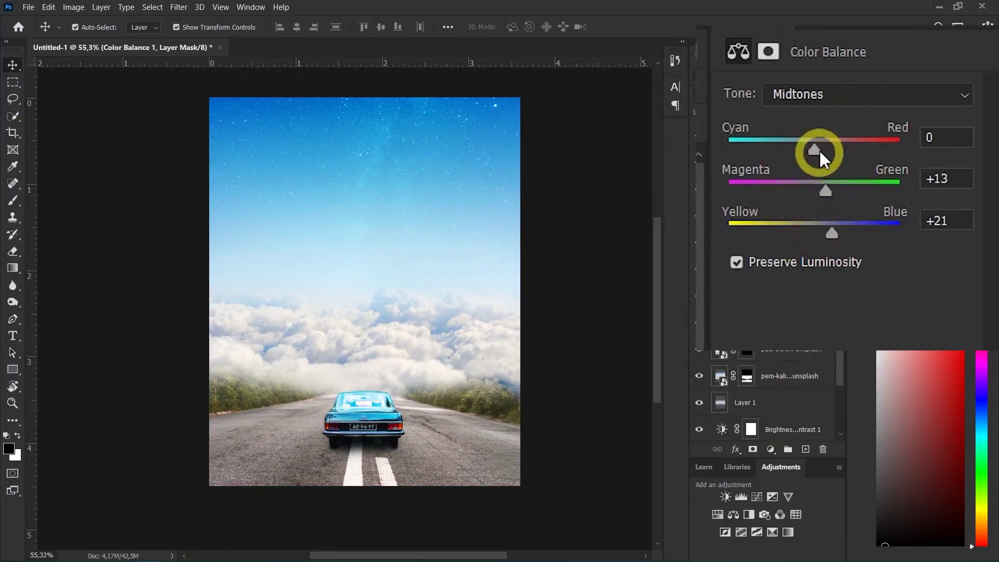
pyautogui.moveTo(815, 146); pyautogui.dragTo(820, 150)
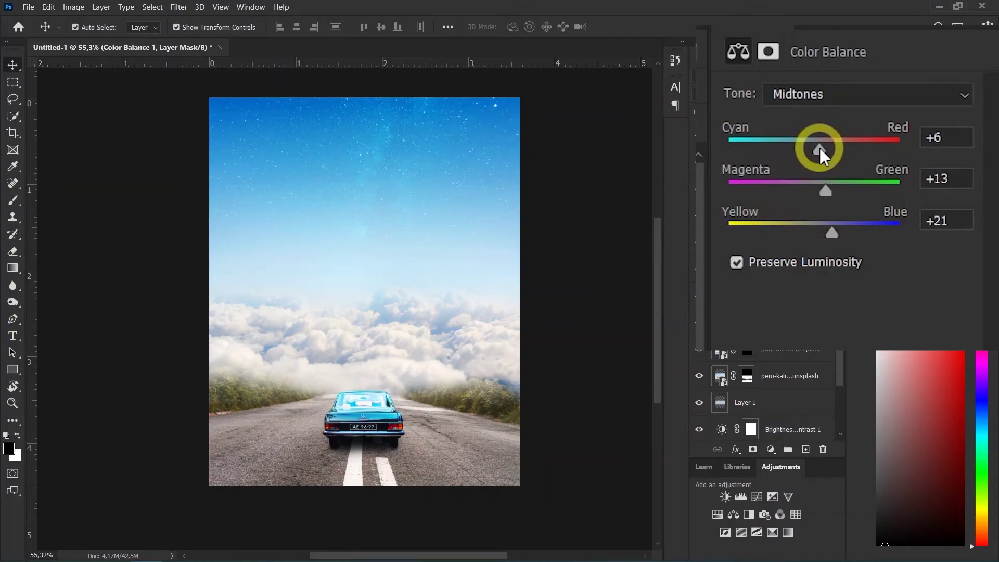
# Set the Color Balance Highlights to Cyan-Red -1, Magenta-Green -9 and Yellow-Blue +10
pyautogui.click(816, 95)
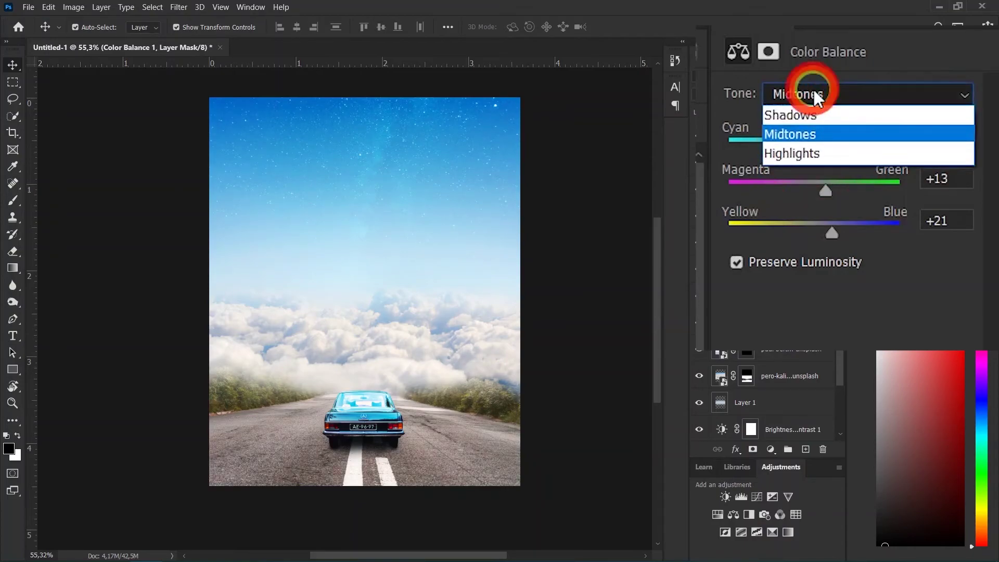
pyautogui.click(807, 151)
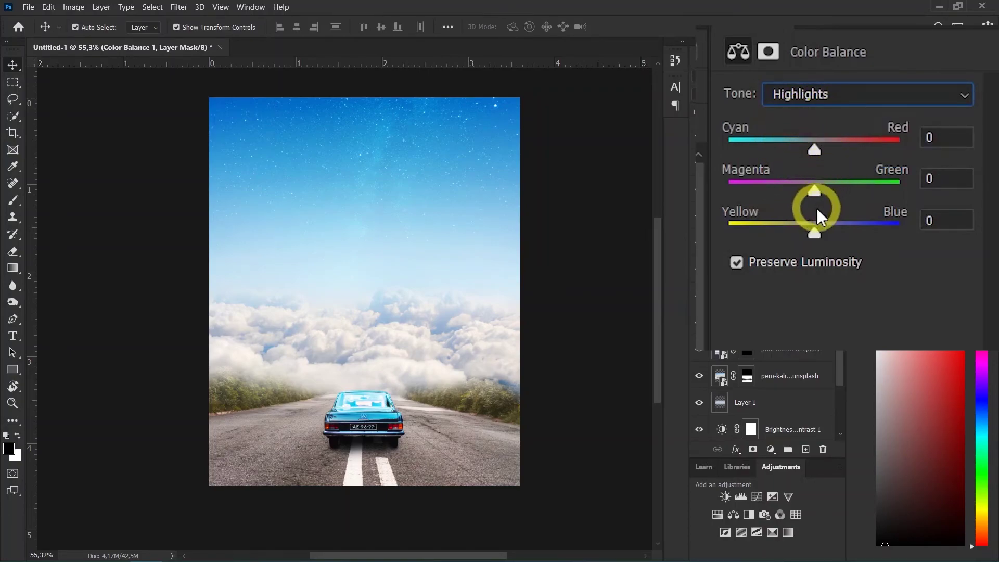
pyautogui.moveTo(812, 229); pyautogui.dragTo(824, 237)
pyautogui.moveTo(815, 190); pyautogui.dragTo(809, 193)
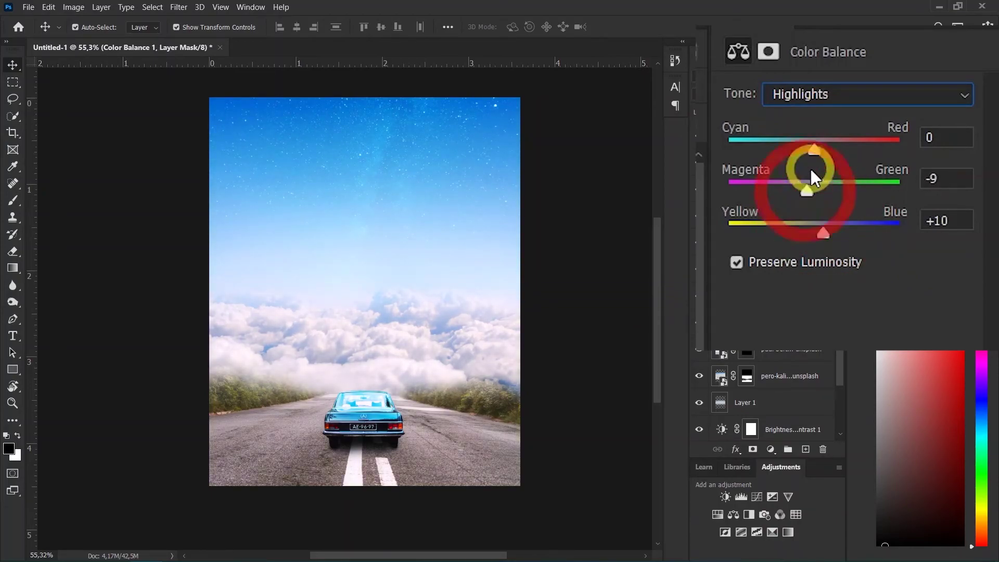
pyautogui.moveTo(814, 148)
pyautogui.mouseDown()
pyautogui.moveTo(804, 145)
pyautogui.moveTo(813, 147)
pyautogui.mouseUp()
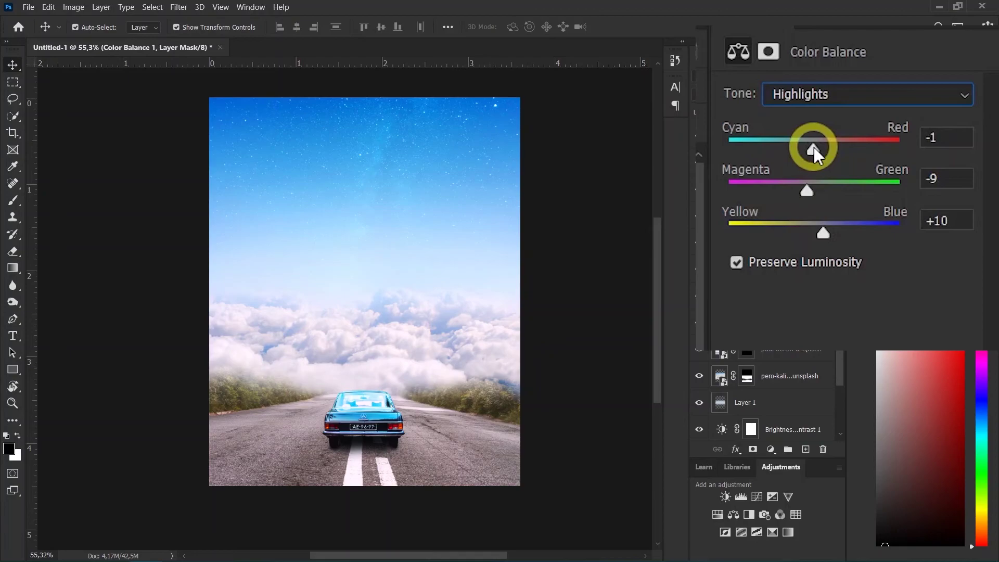
# Set the Color Balance Shadows to Cyan-Red -9, Magenta-Green +13 and Yellow-Blue +16
pyautogui.click(816, 97)
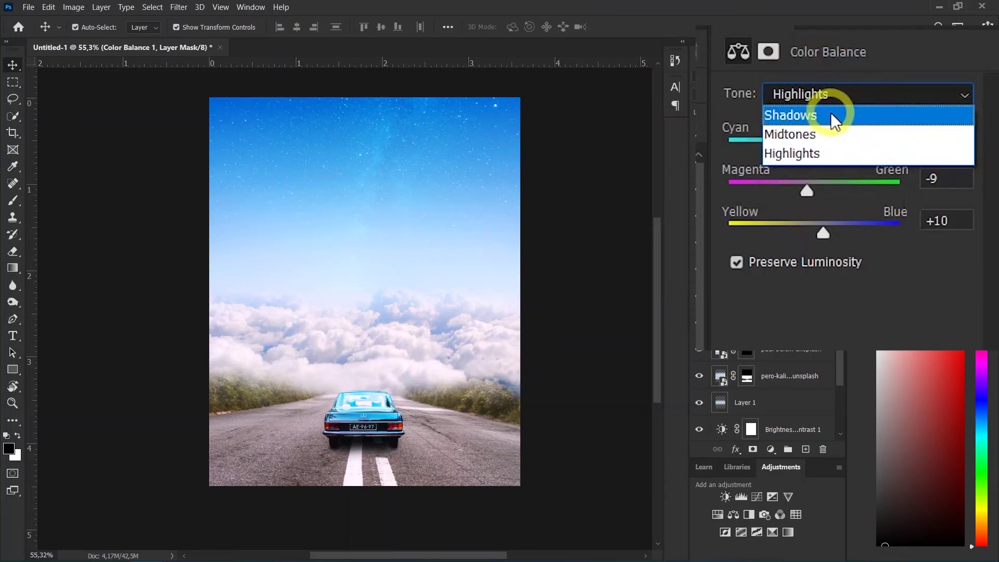
pyautogui.click(844, 112)
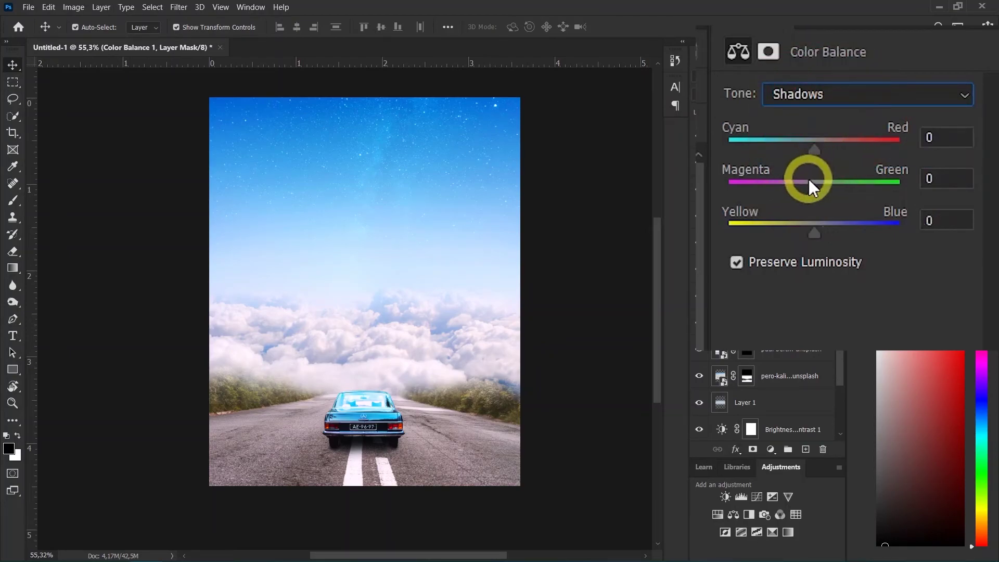
pyautogui.moveTo(811, 186); pyautogui.dragTo(826, 186)
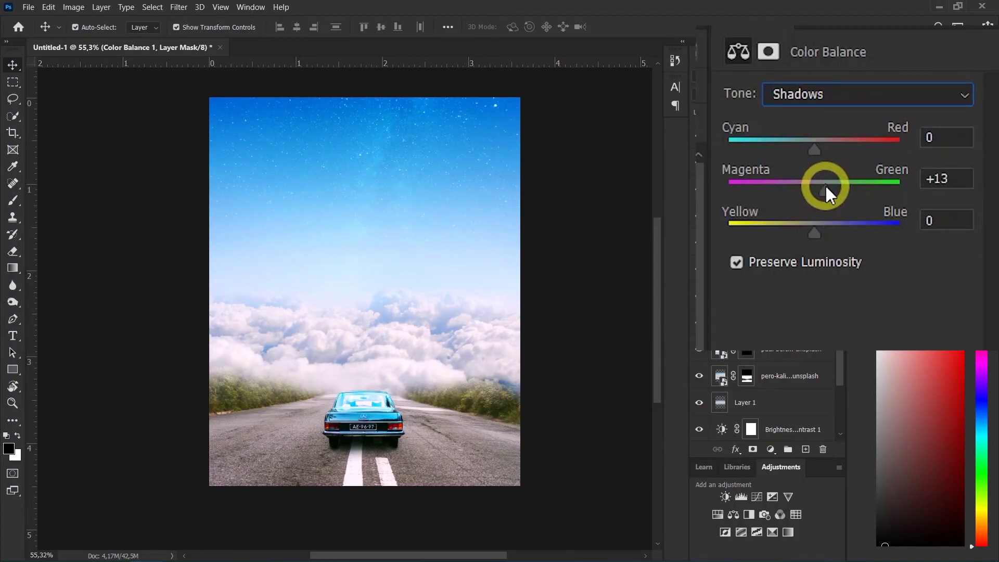
pyautogui.moveTo(815, 226)
pyautogui.mouseDown()
pyautogui.moveTo(804, 229)
pyautogui.moveTo(828, 220)
pyautogui.mouseUp()
pyautogui.moveTo(813, 143)
pyautogui.mouseDown()
pyautogui.moveTo(823, 145)
pyautogui.moveTo(807, 149)
pyautogui.mouseUp()
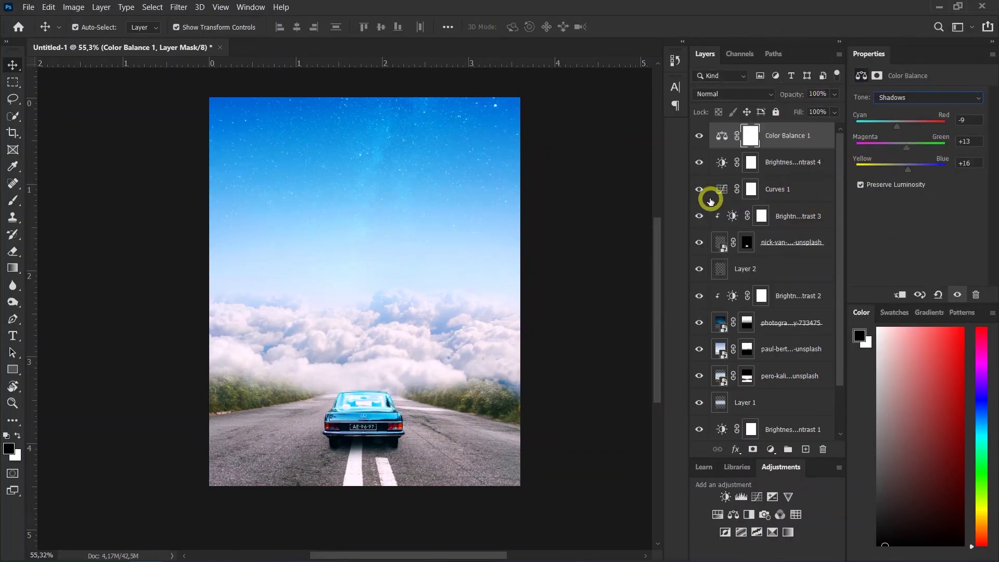
# Compare the image before and after by hiding and reshowing the Color Balance, upper Brightness/Contrast and Curves adjustment layers
pyautogui.click(699, 135)
pyautogui.click(697, 163)
pyautogui.click(698, 190)
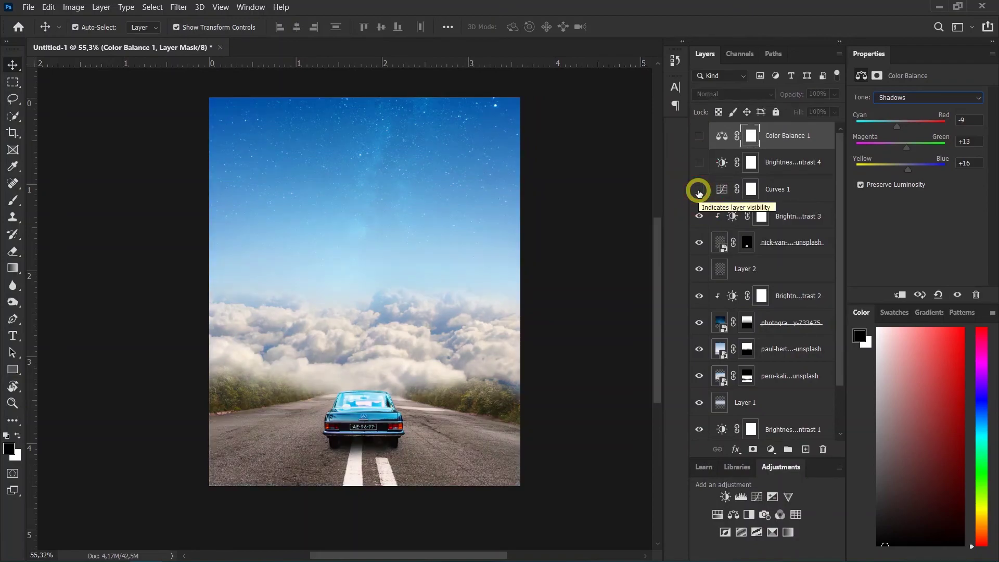
pyautogui.click(698, 191)
pyautogui.click(704, 164)
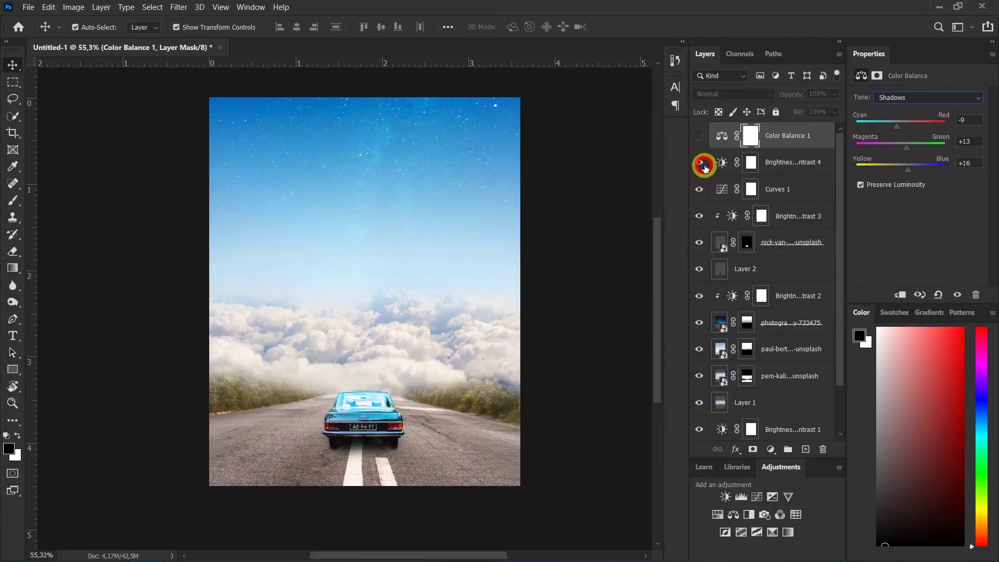
pyautogui.click(701, 137)
pyautogui.click(701, 137)
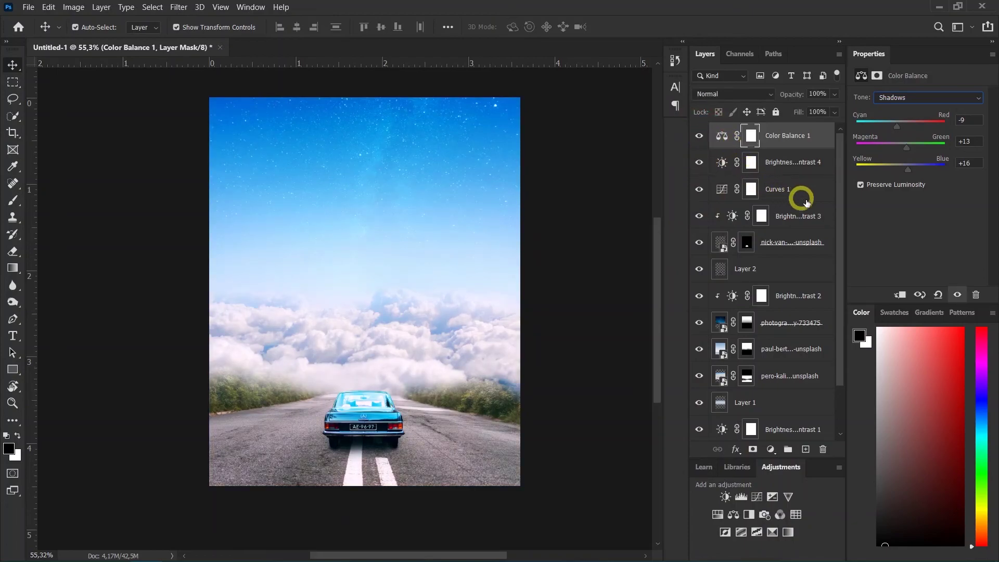